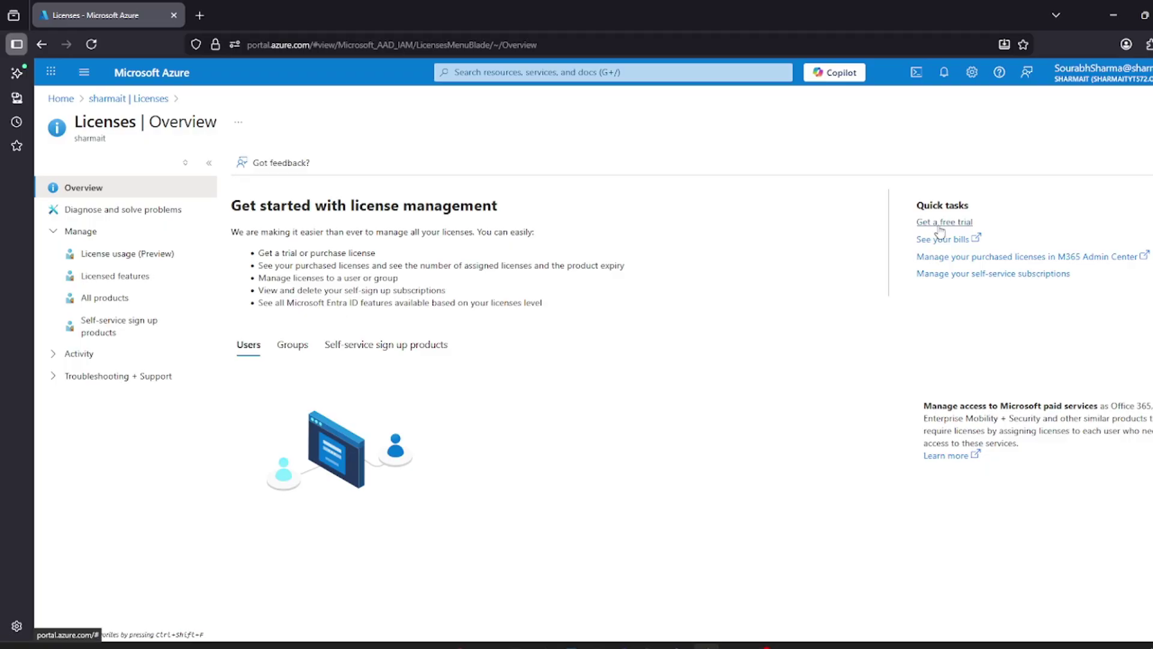
- View the sign-up page for the Microsoft Entra ID P2 free trial and close it without signing up
click(941, 231)
scroll(894, 407, down, 1)
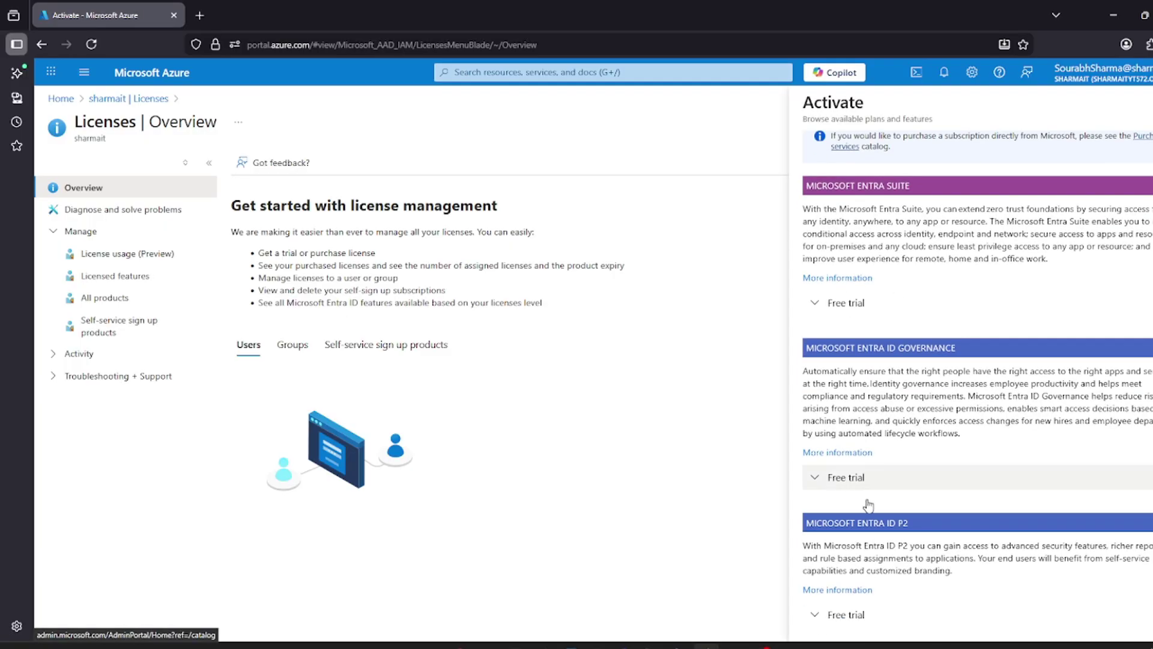
drag(911, 523, 860, 522)
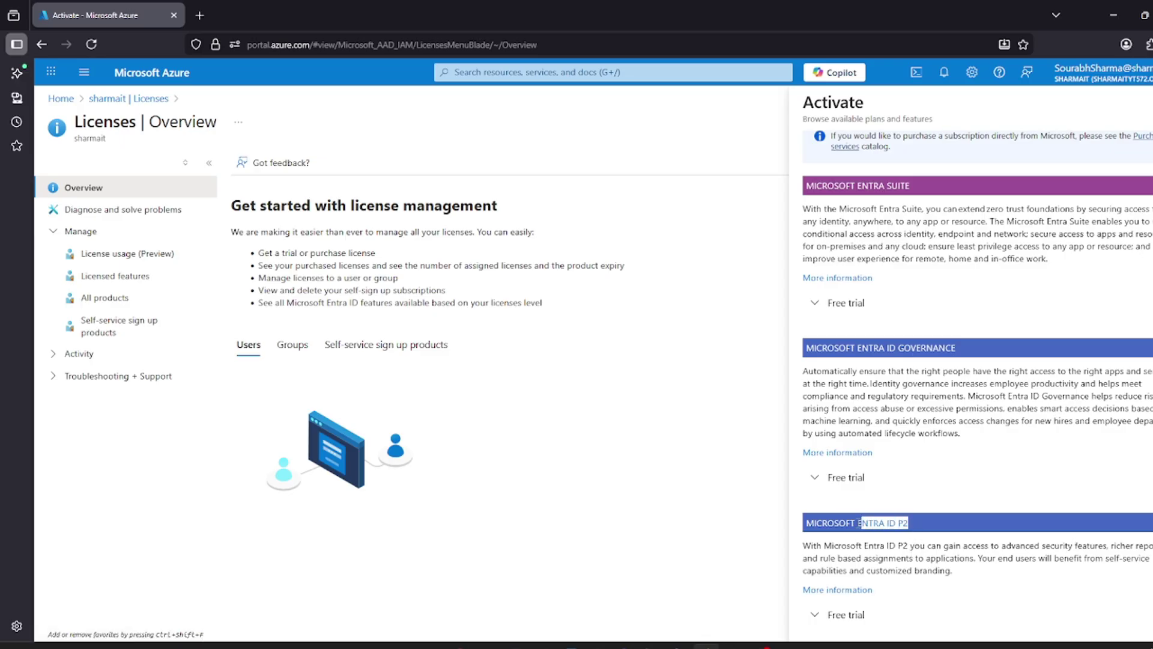
click(840, 614)
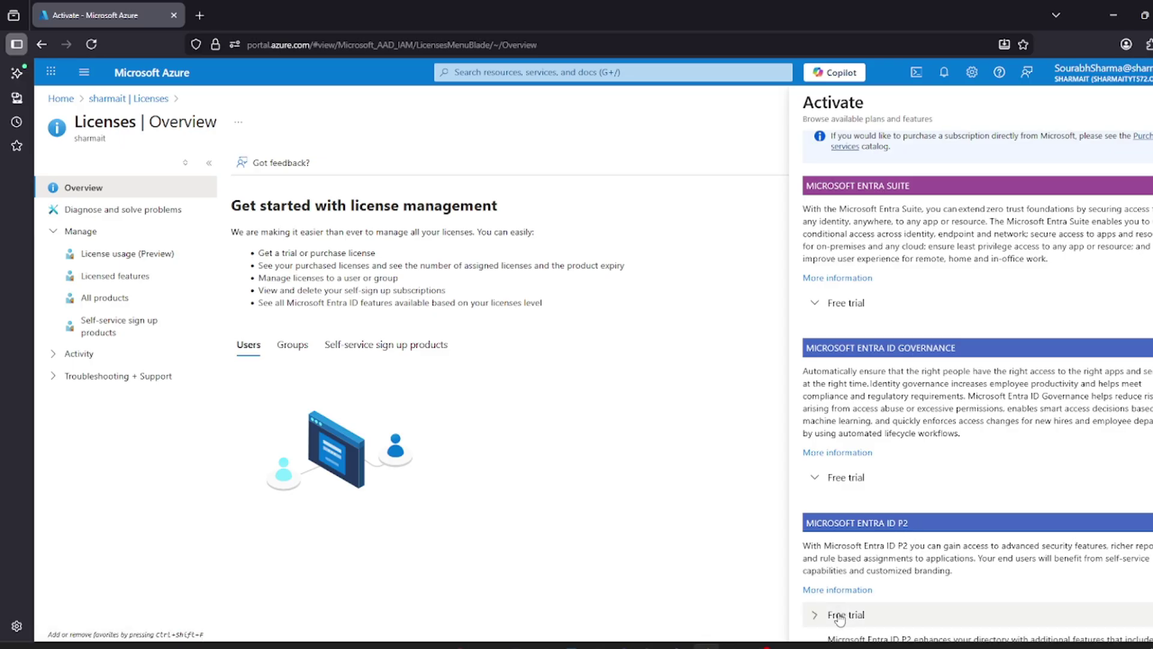
scroll(901, 595, down, 3)
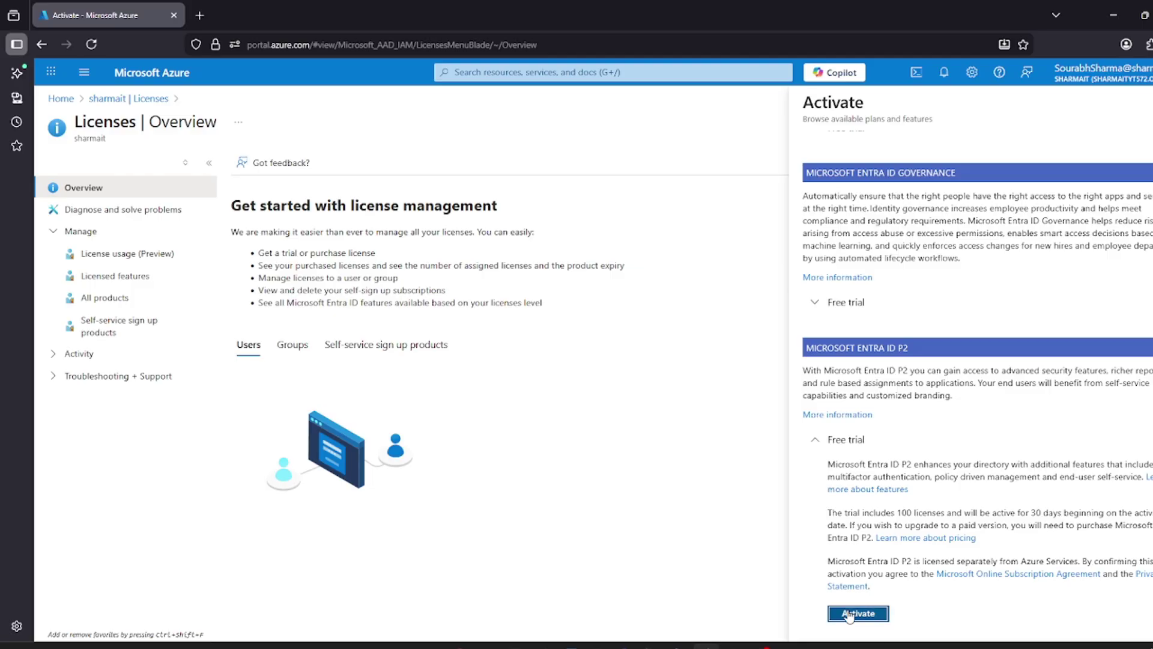
click(849, 615)
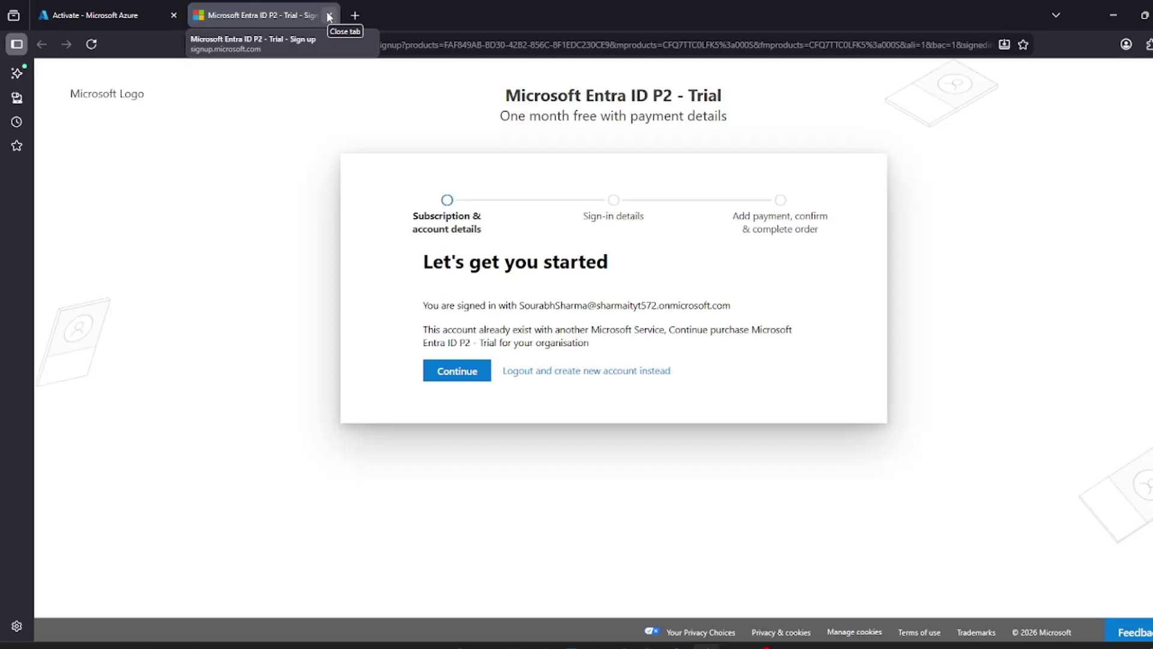
click(329, 16)
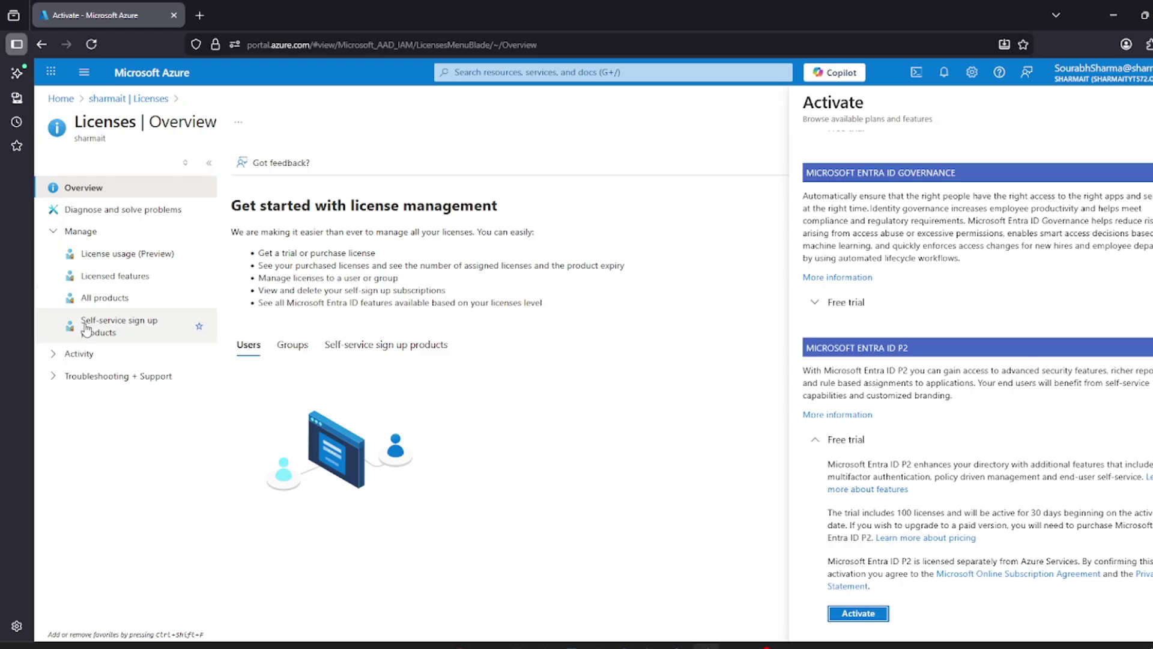
- Examine the tenant's licensed products, checking the Microsoft Entra ID P2 entry and its license total
click(93, 300)
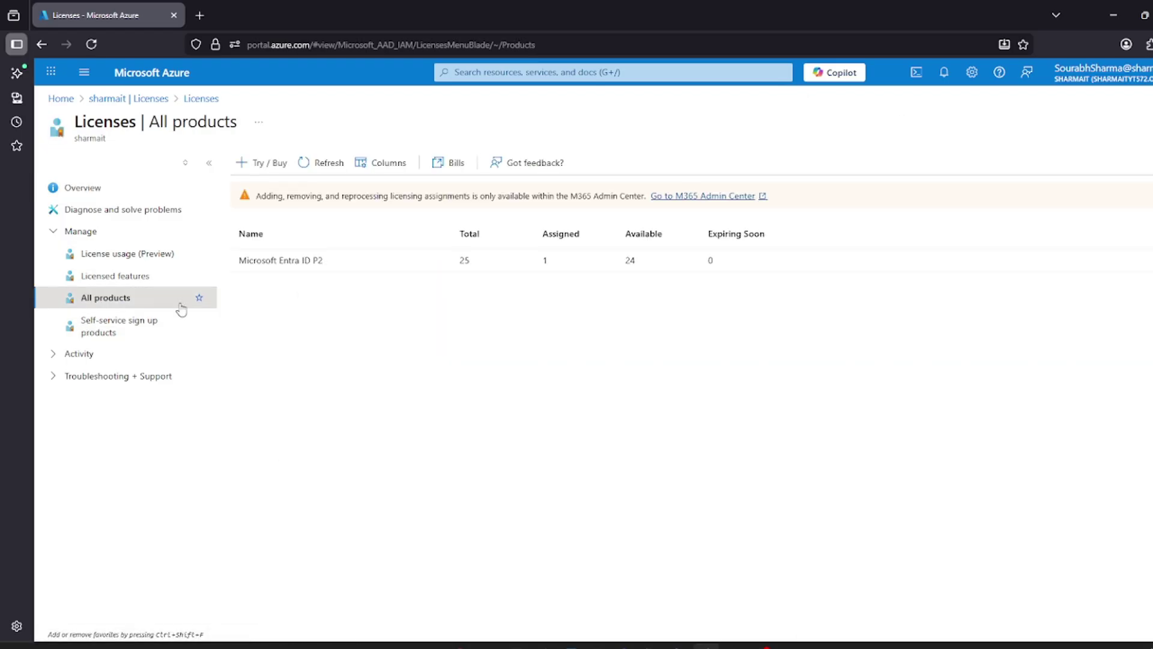
drag(341, 260, 245, 277)
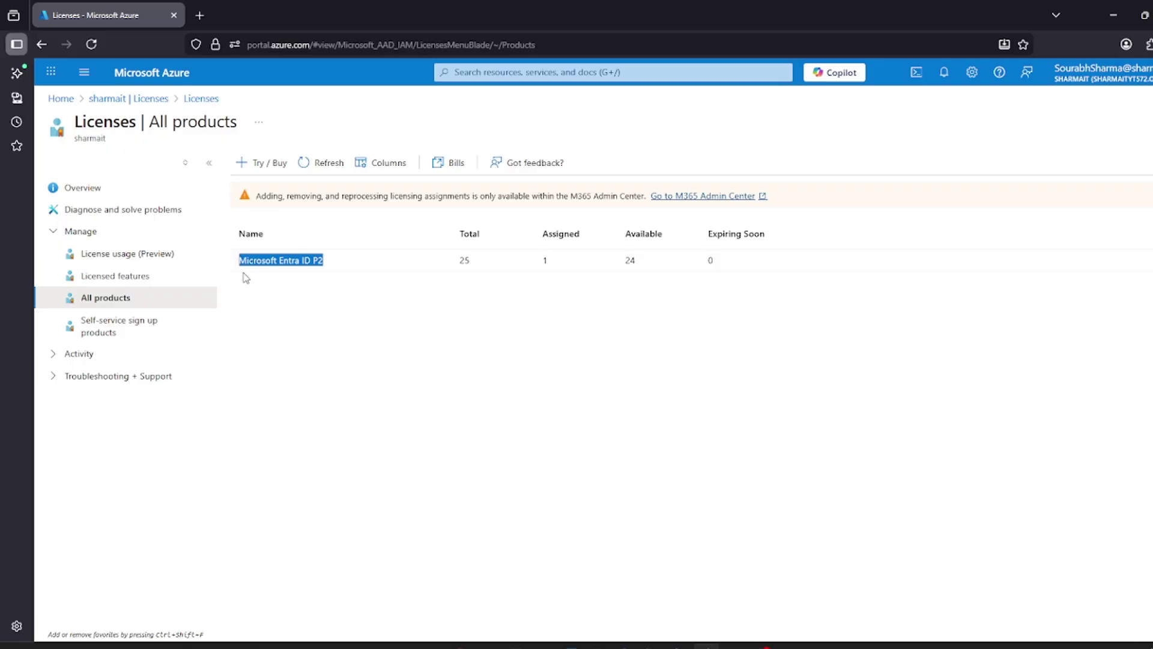
click(298, 330)
double_click(464, 263)
click(487, 340)
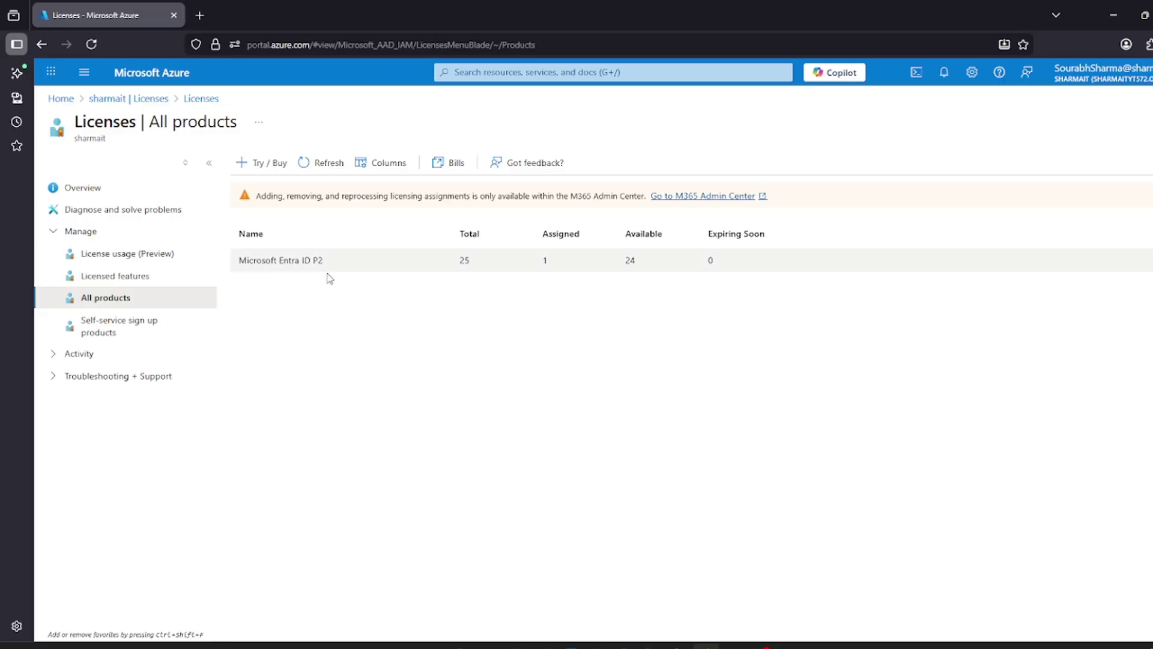
drag(328, 263, 243, 263)
click(328, 331)
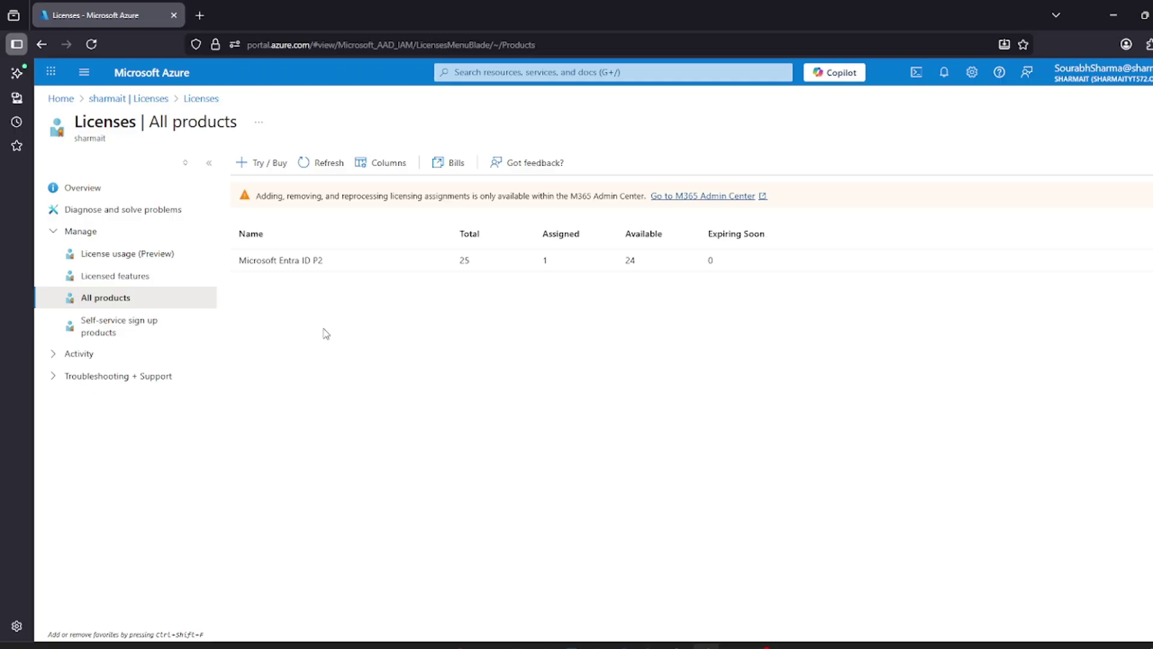
drag(348, 258, 280, 263)
click(299, 343)
drag(314, 264, 248, 265)
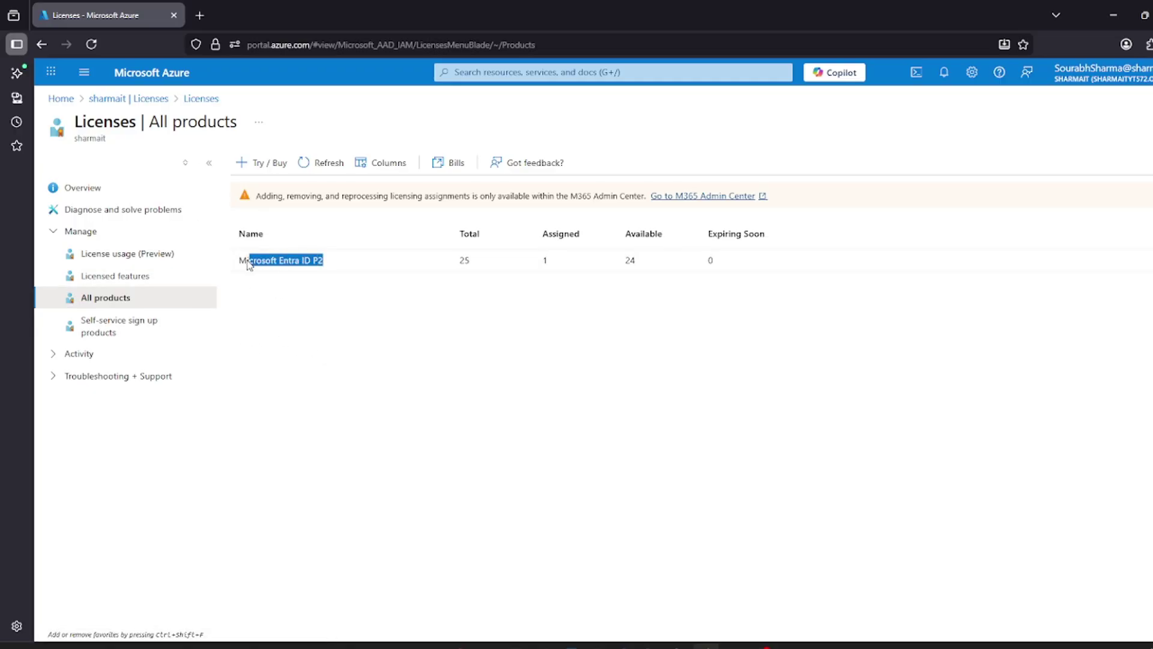
click(271, 329)
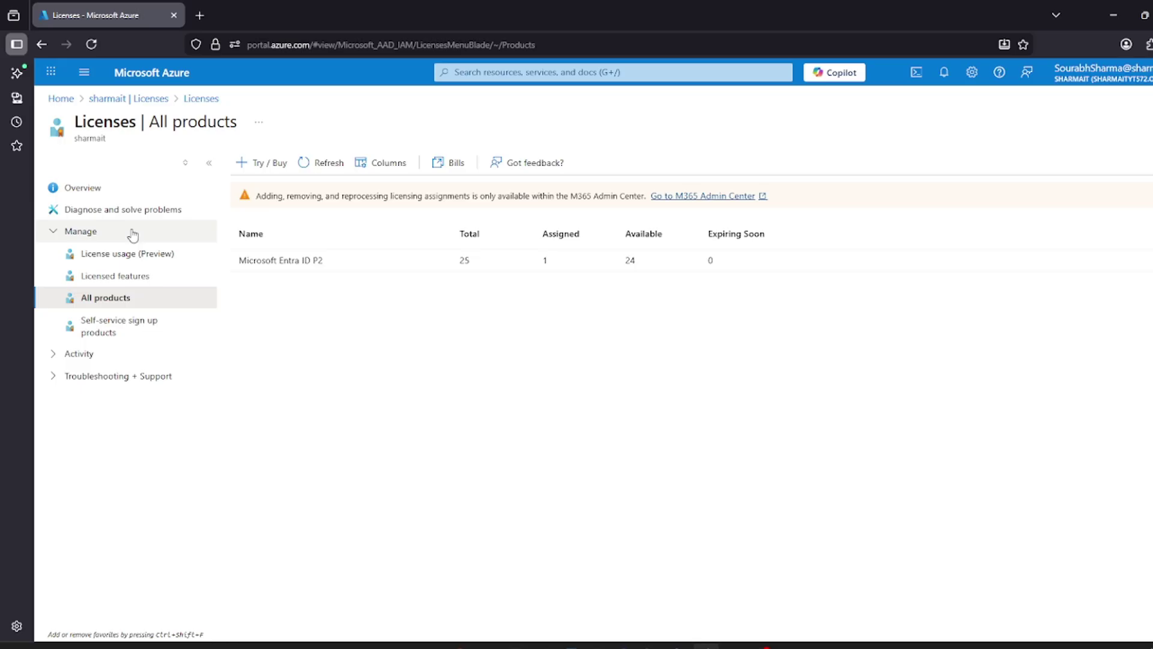
- Start a new group from the tenant's list of all groups, with Security as the group type
click(91, 101)
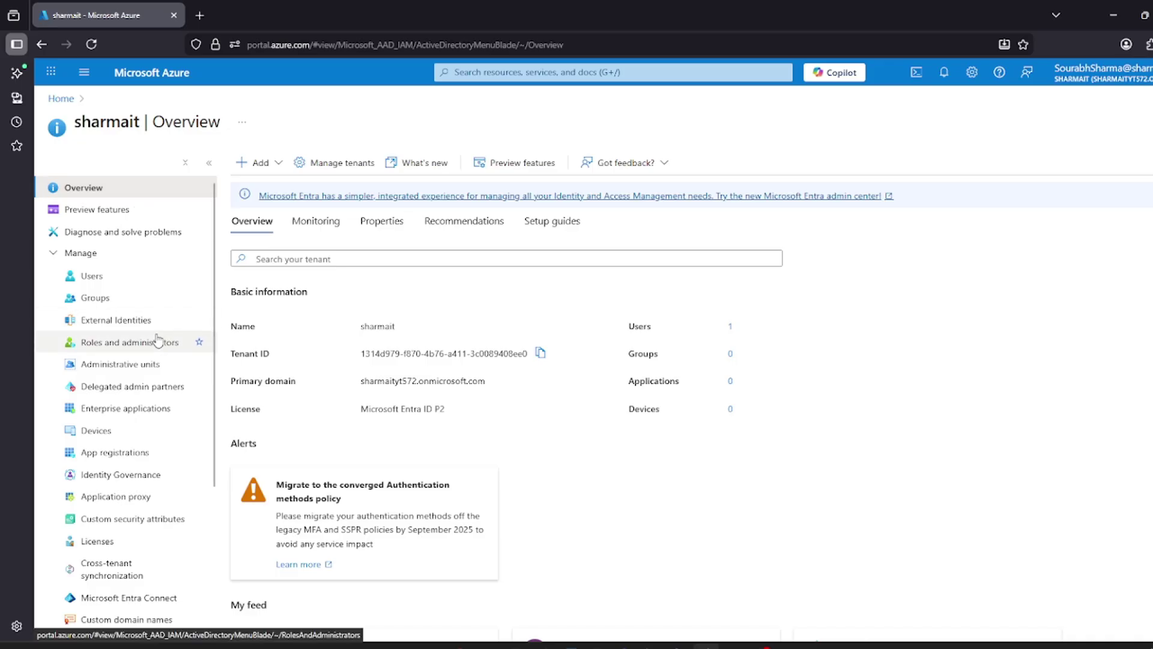
click(99, 299)
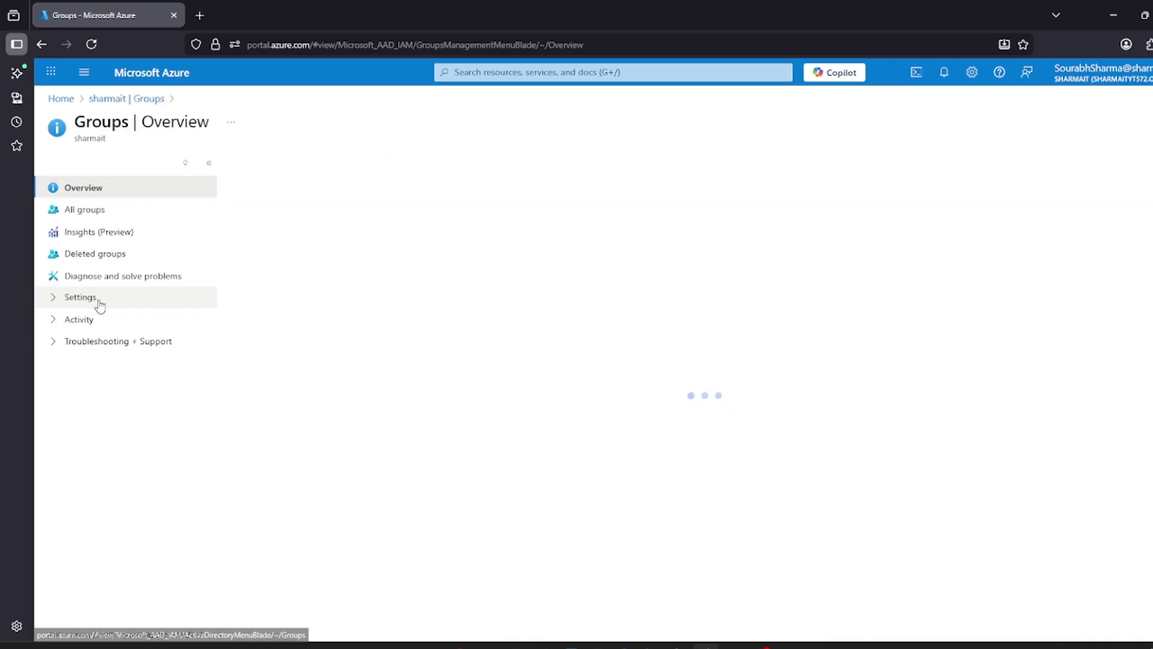
click(78, 217)
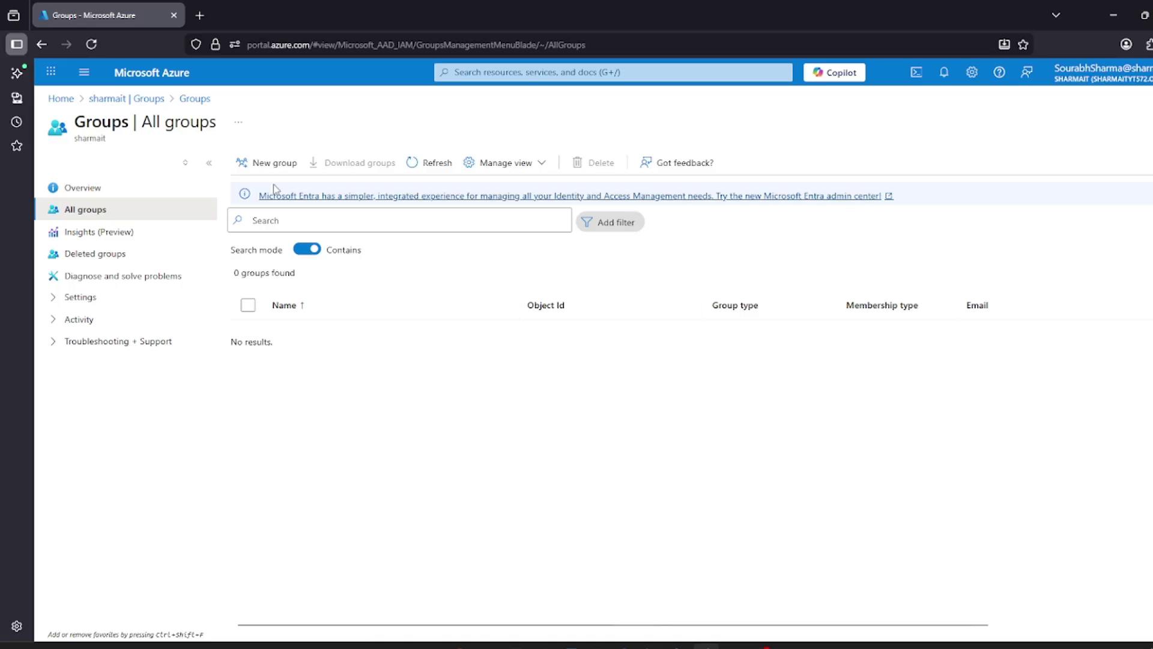
click(274, 167)
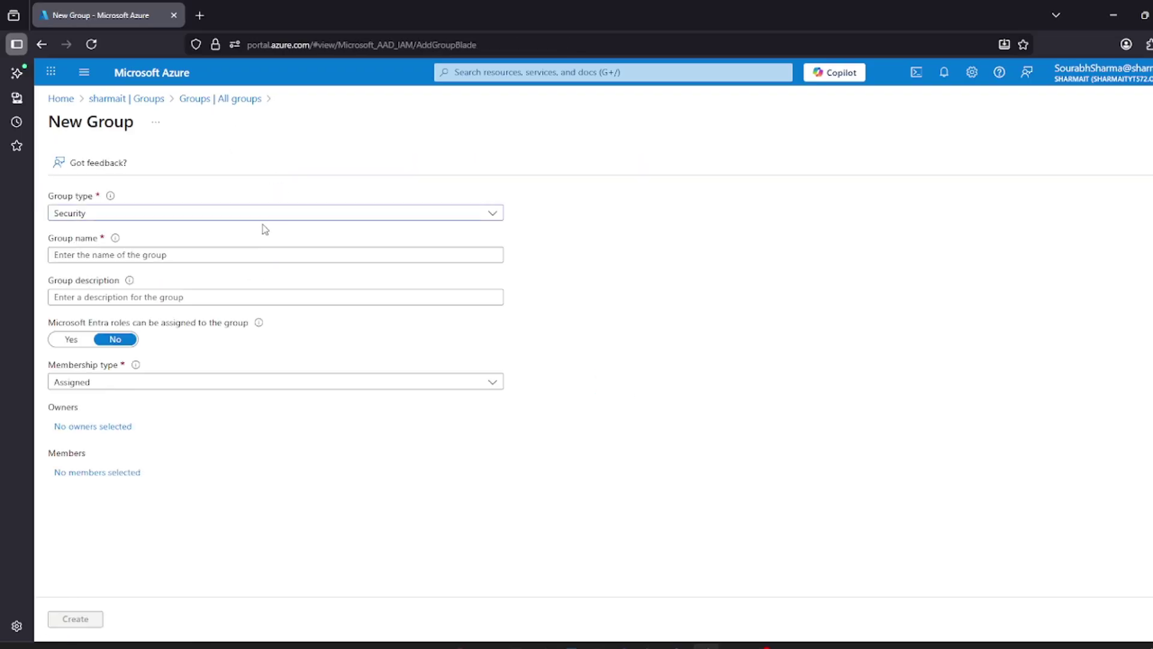
click(162, 221)
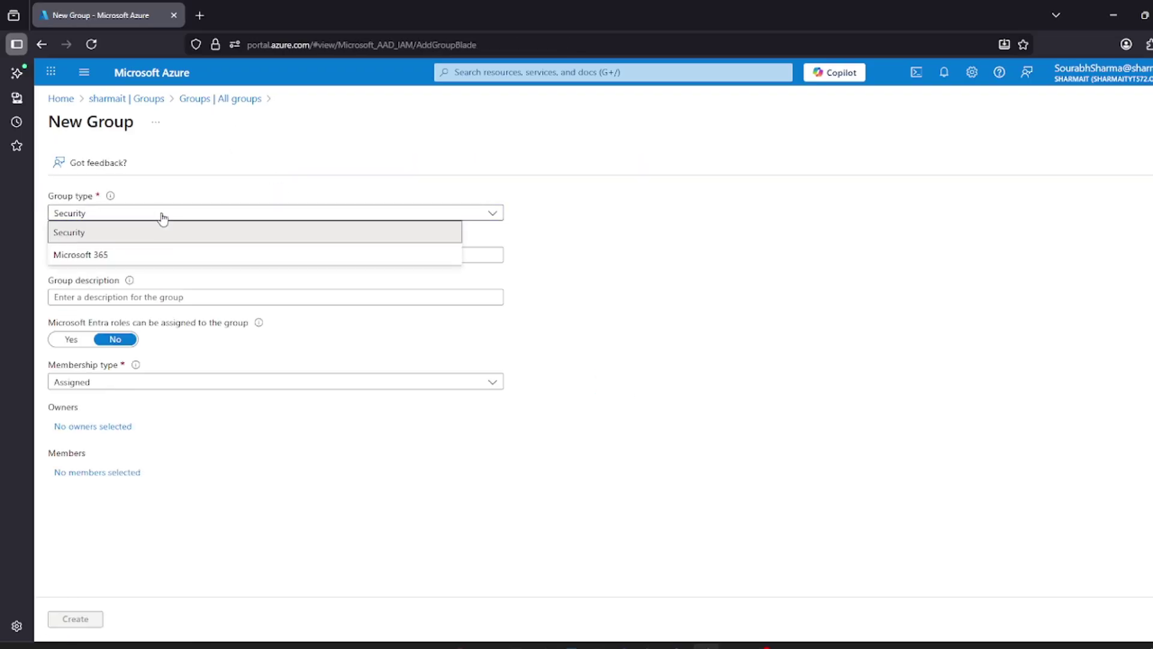
click(130, 239)
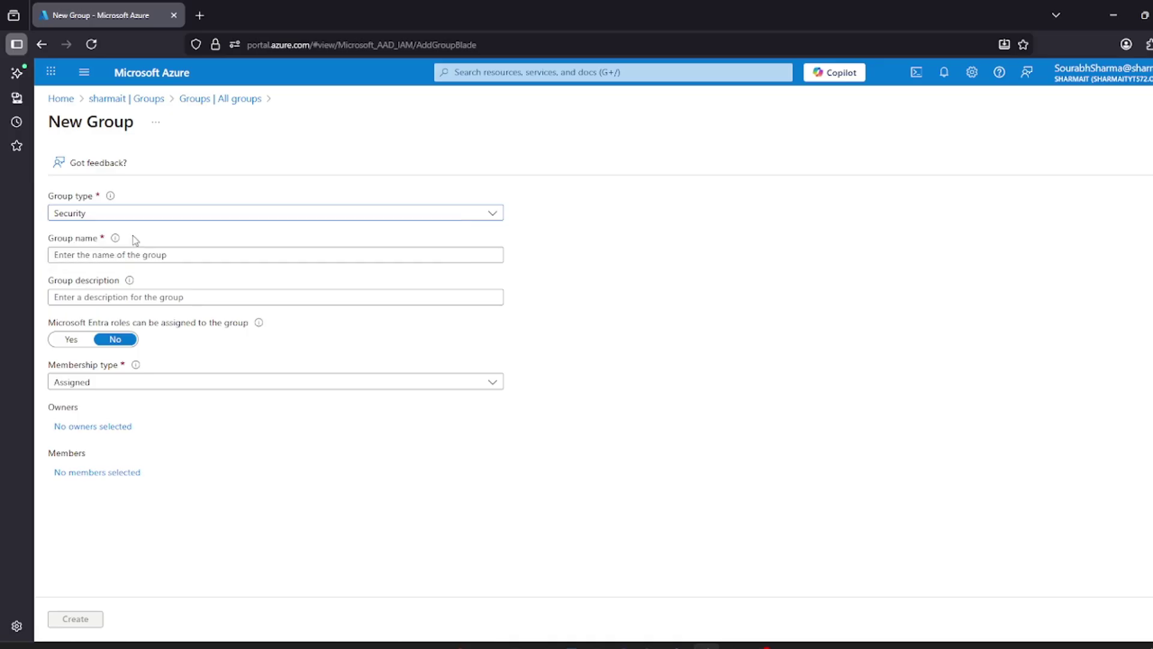
- Name the new group Assigned-GRP
click(109, 257)
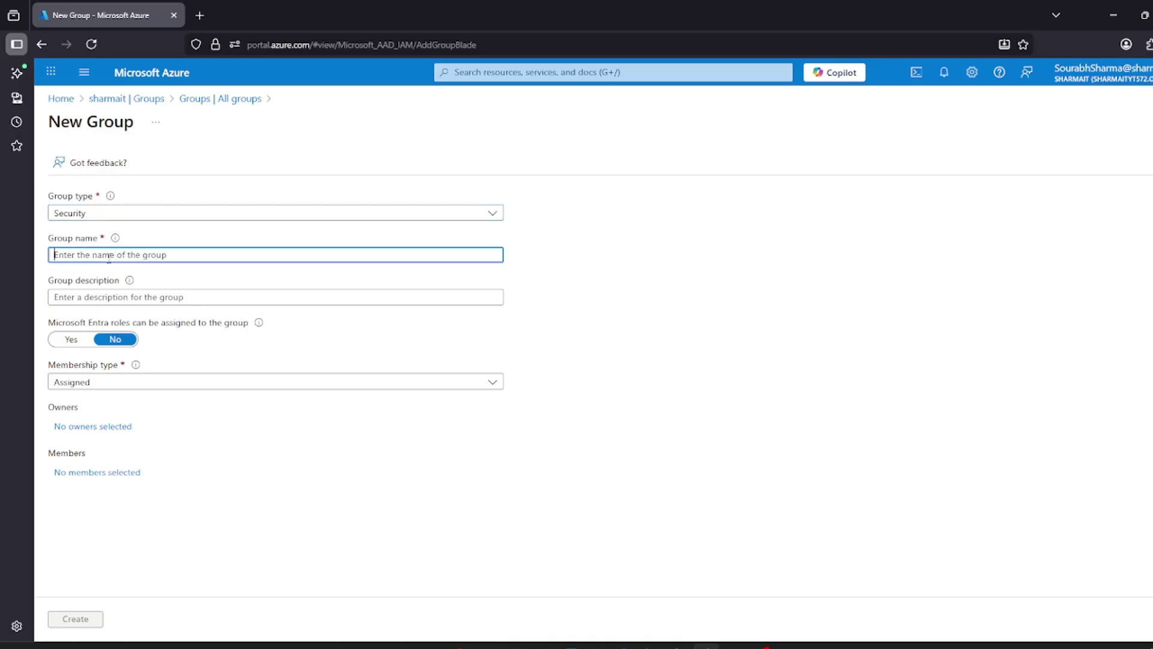
text(Assigned)
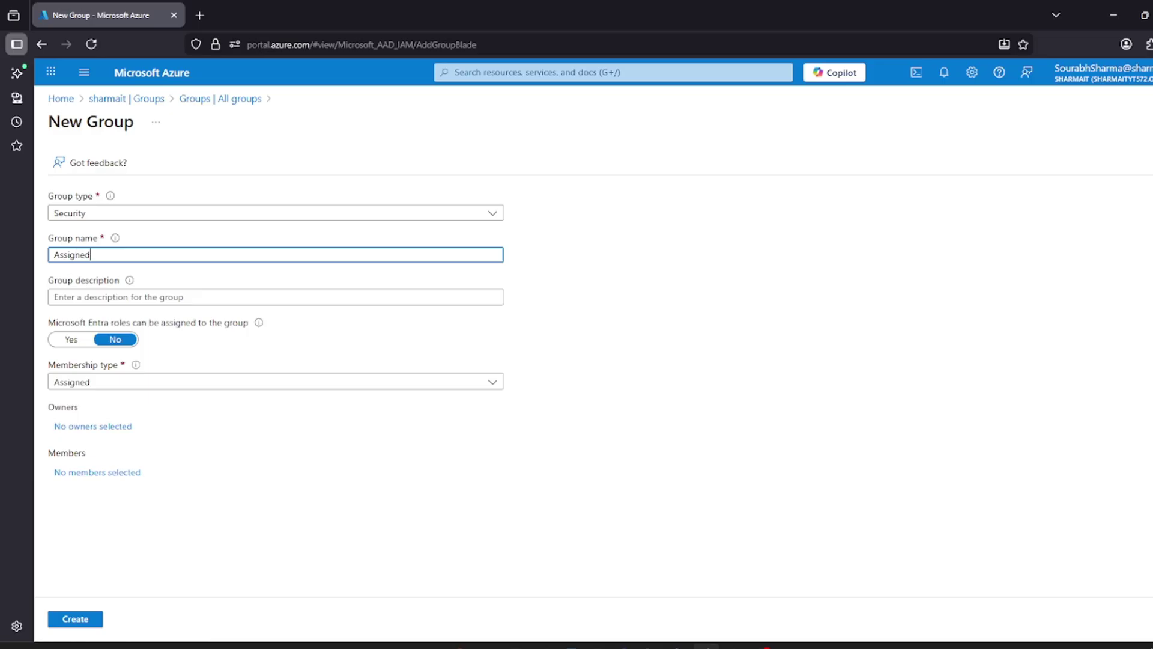
text(-GRP)
drag(68, 283, 99, 284)
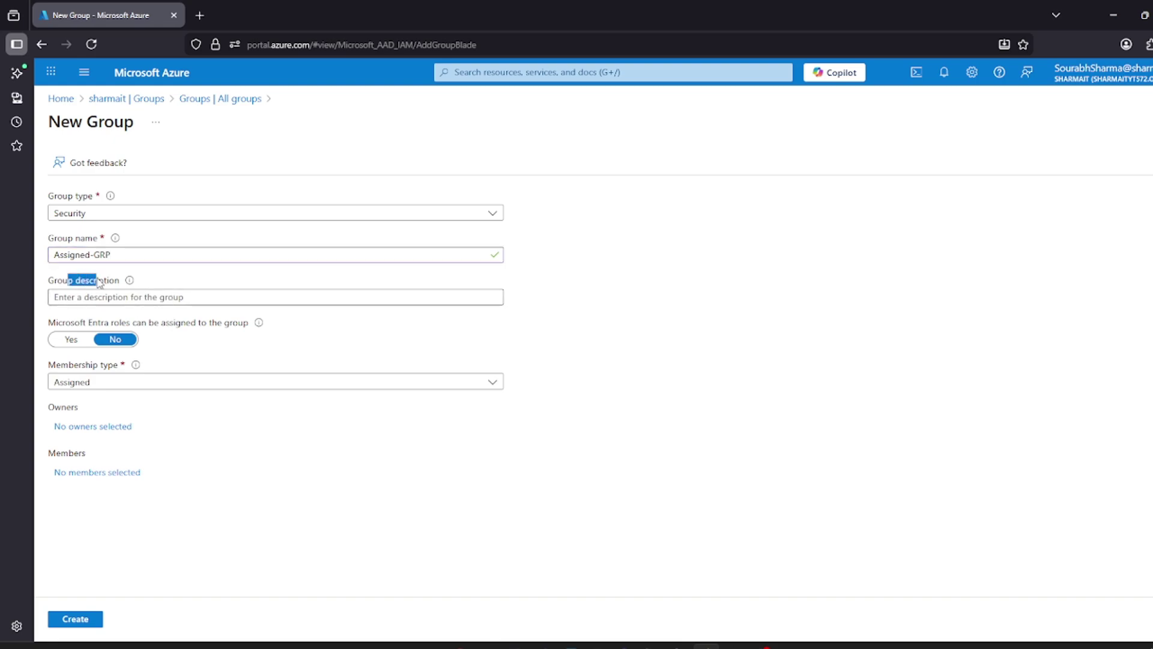
click(112, 292)
mouse_move(126, 281)
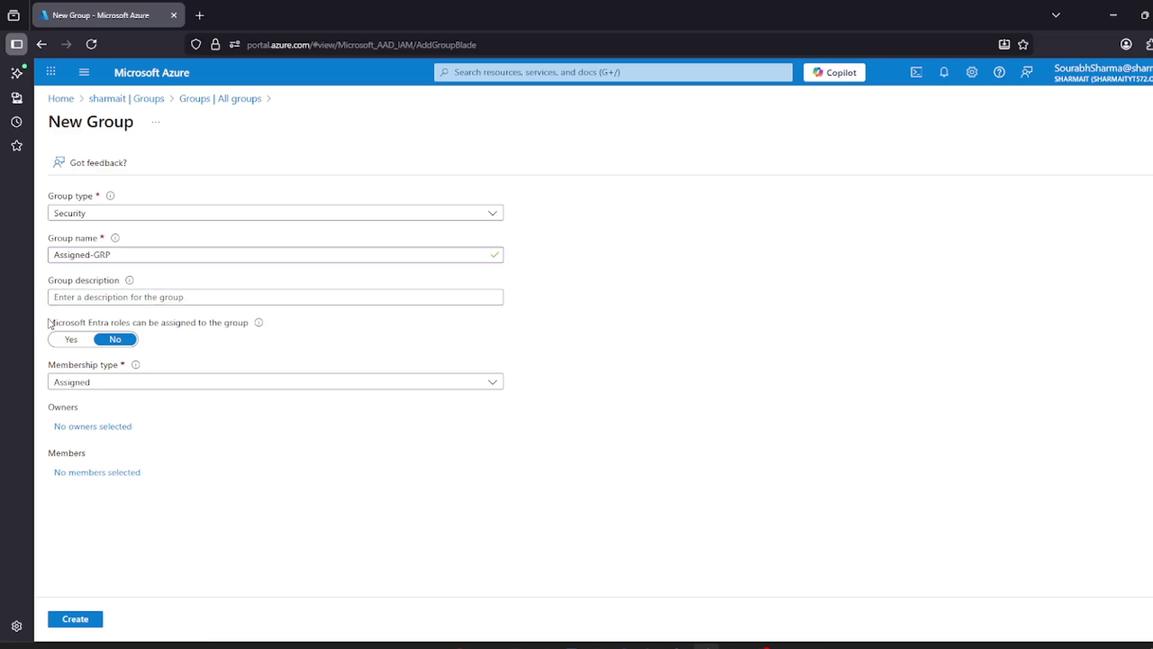
- Allow Microsoft Entra roles to be assigned to the group and select the Application Administrator role
drag(48, 324, 179, 326)
click(178, 326)
click(71, 343)
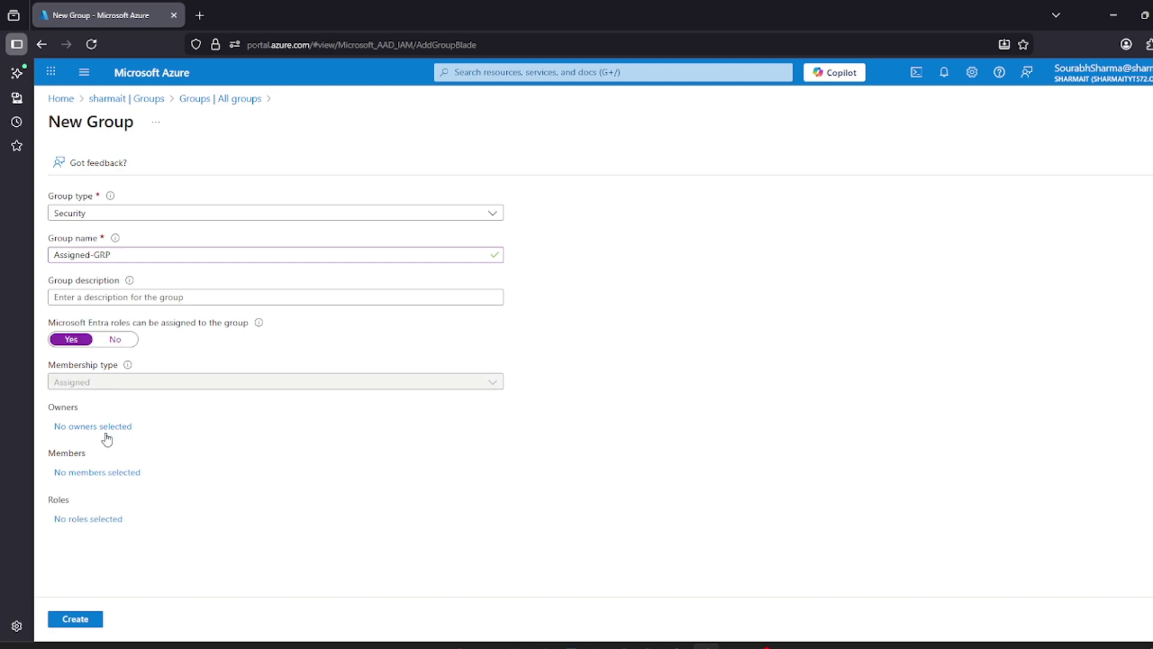
click(81, 520)
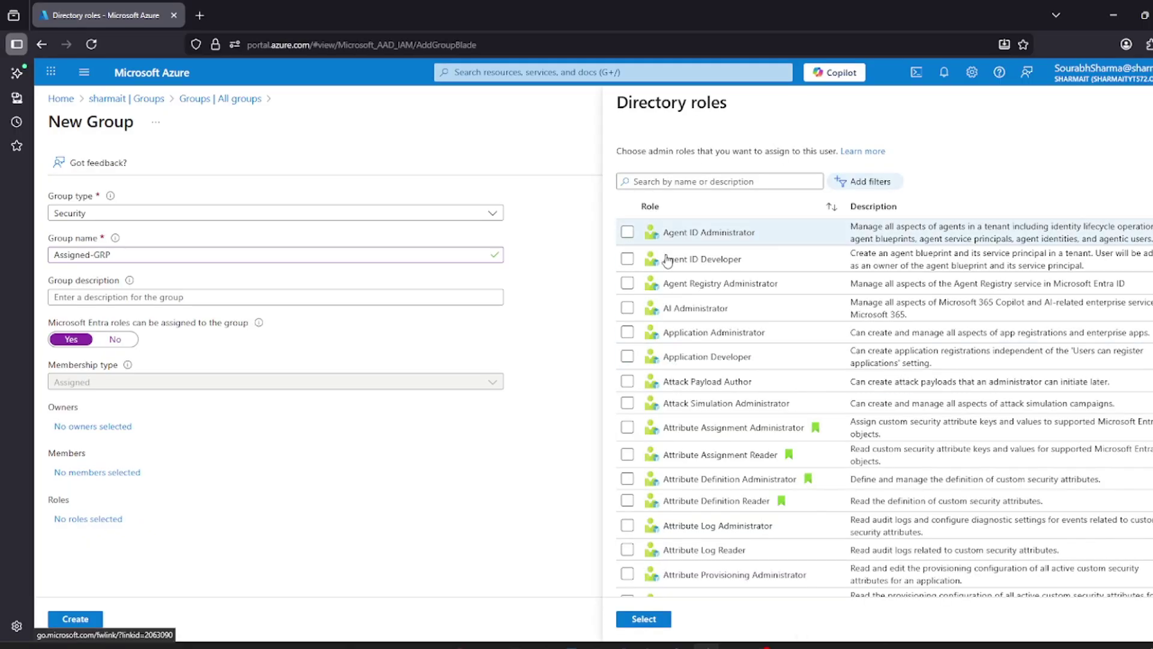
click(627, 333)
click(643, 619)
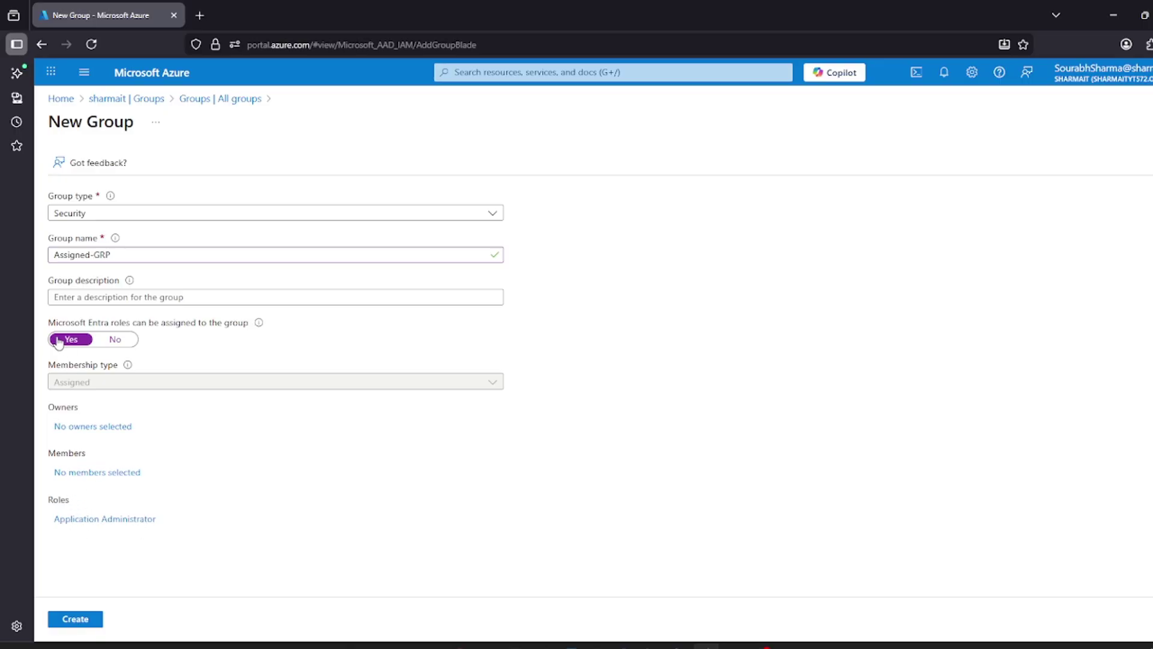
- Compare the form with role assignment on and off, finishing with Microsoft Entra role assignment set to No
drag(118, 366, 56, 385)
click(94, 385)
drag(88, 503, 48, 506)
click(64, 506)
click(113, 340)
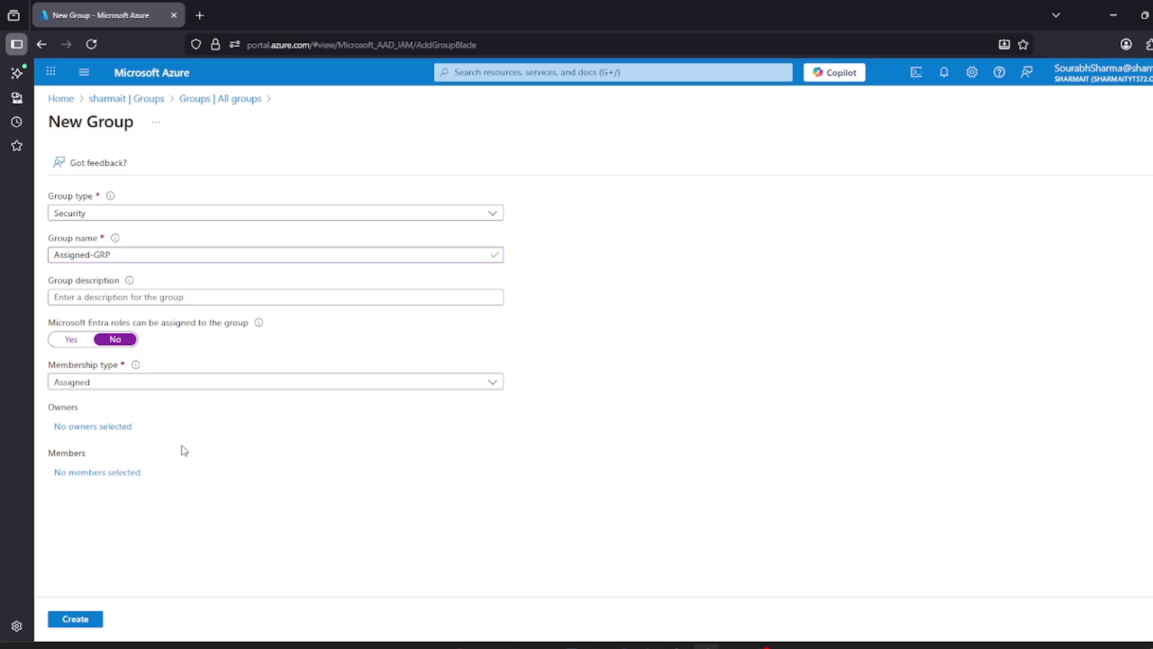
click(69, 340)
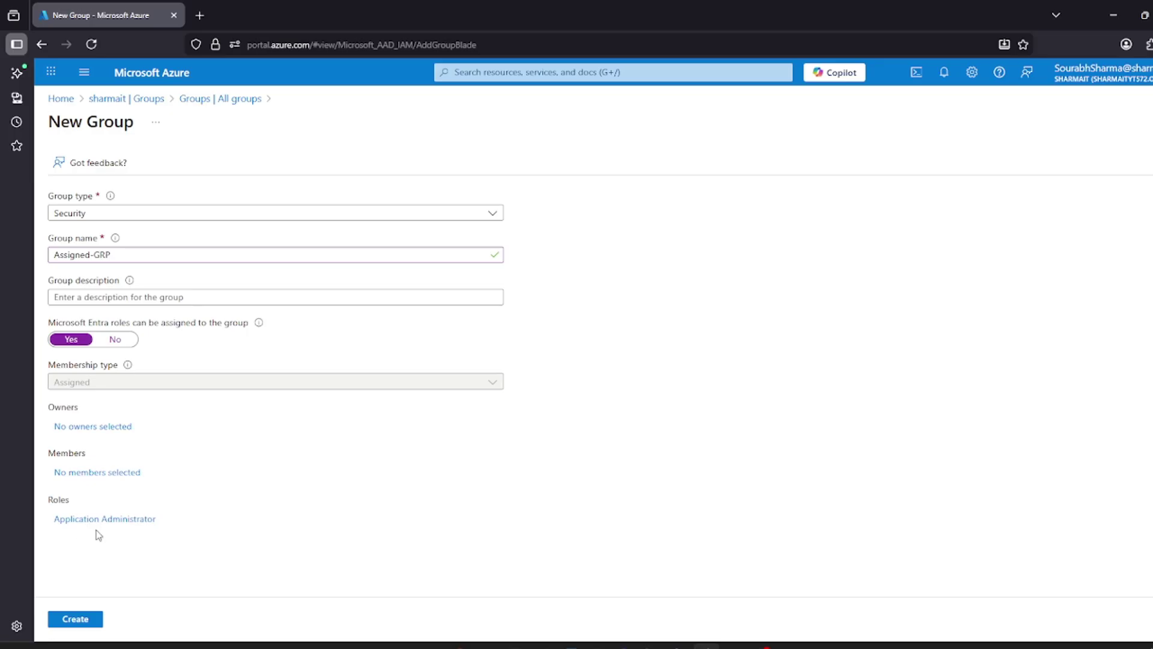
click(114, 340)
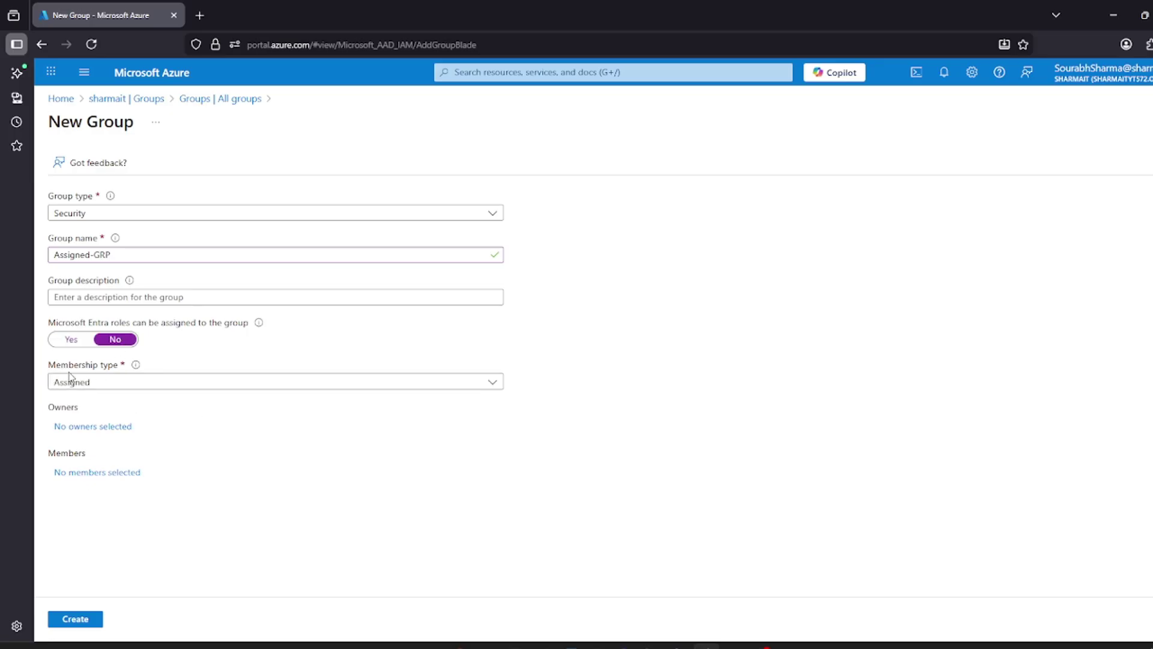
- Review the available membership types for the group, keeping Assigned selected
click(230, 384)
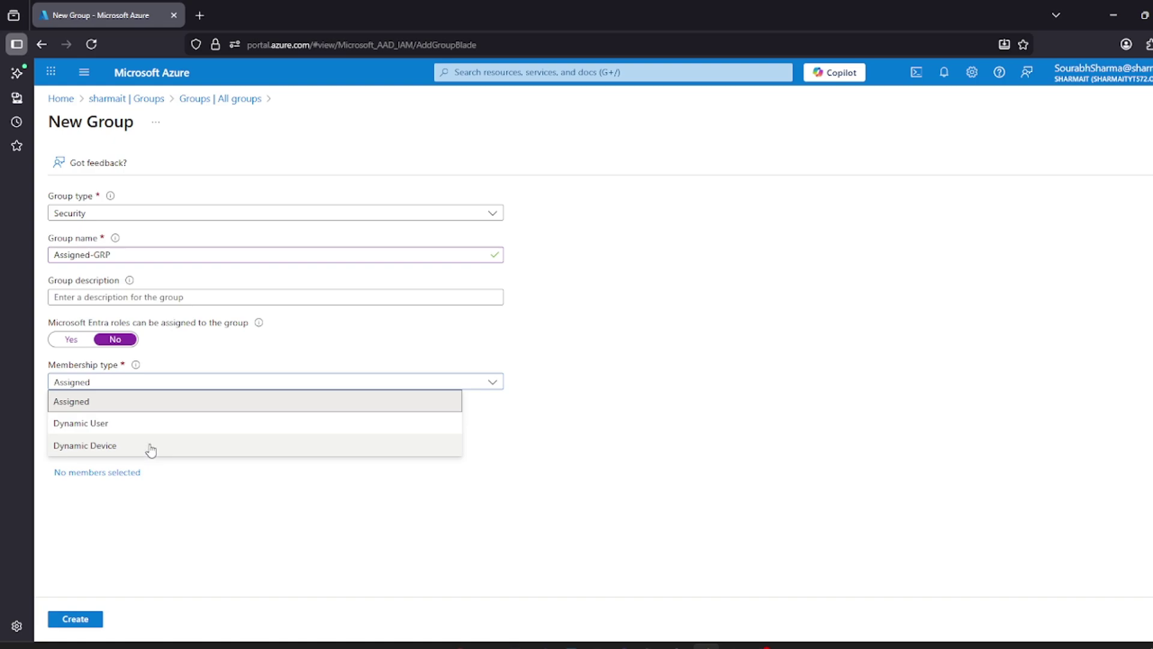
click(139, 412)
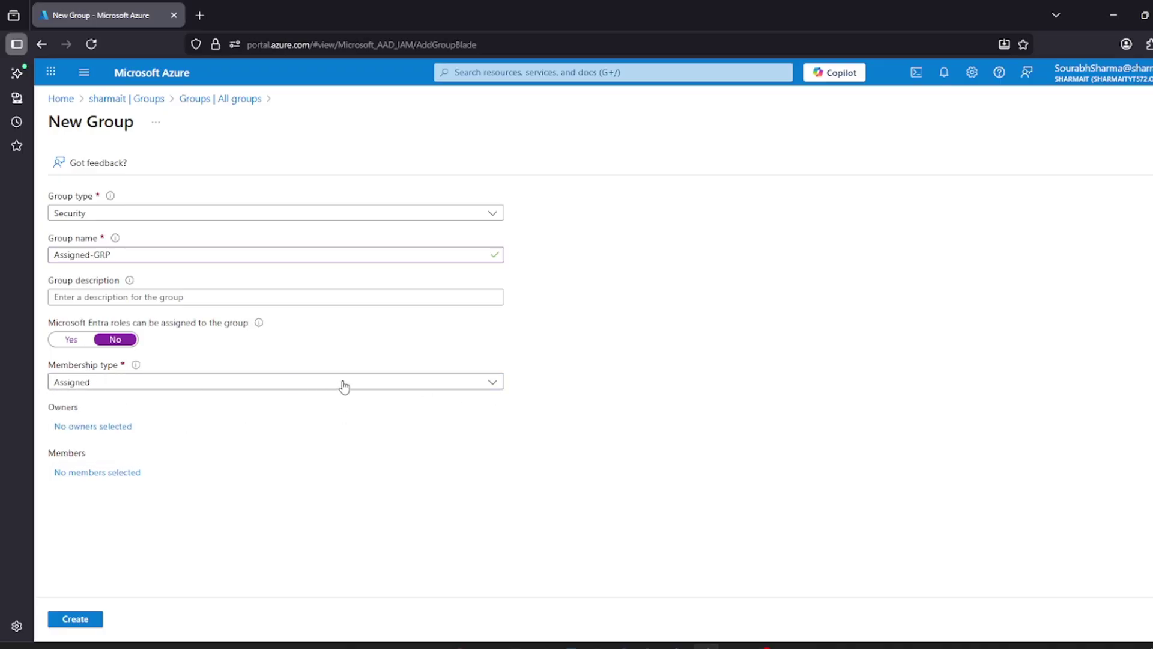
click(449, 383)
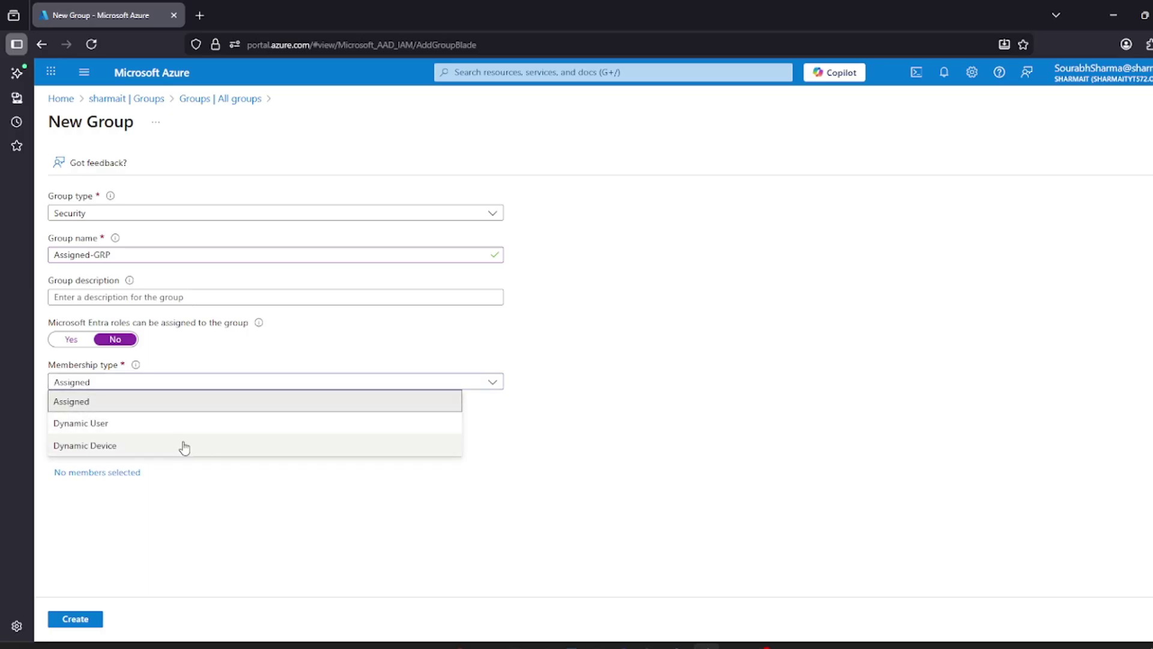
click(540, 466)
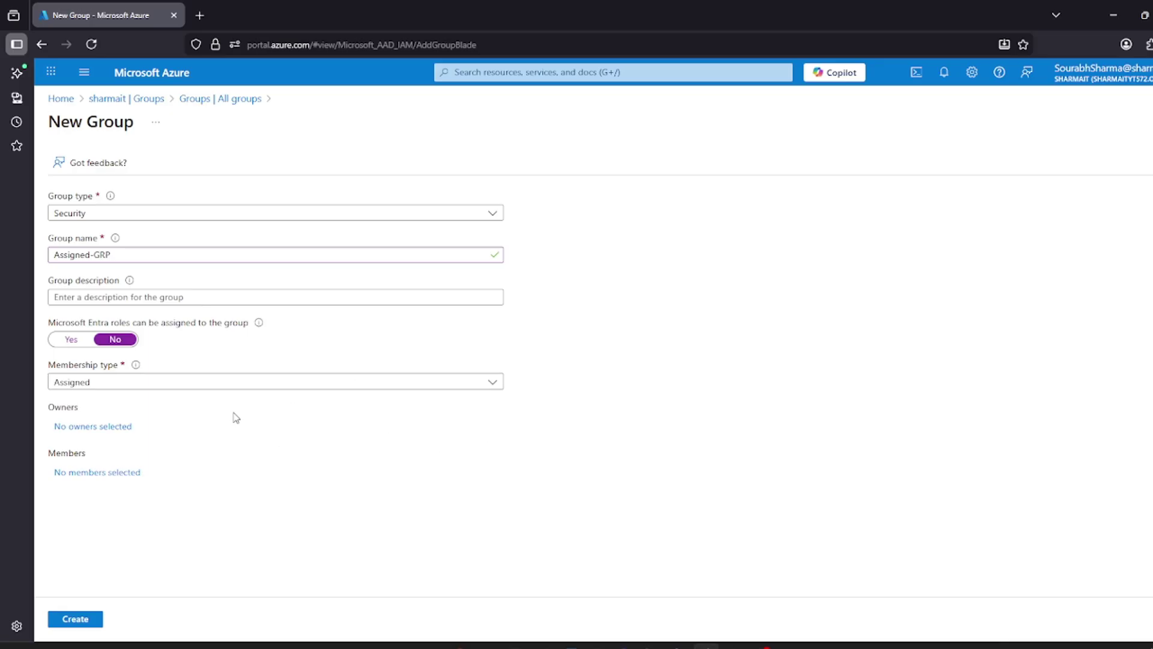
click(309, 383)
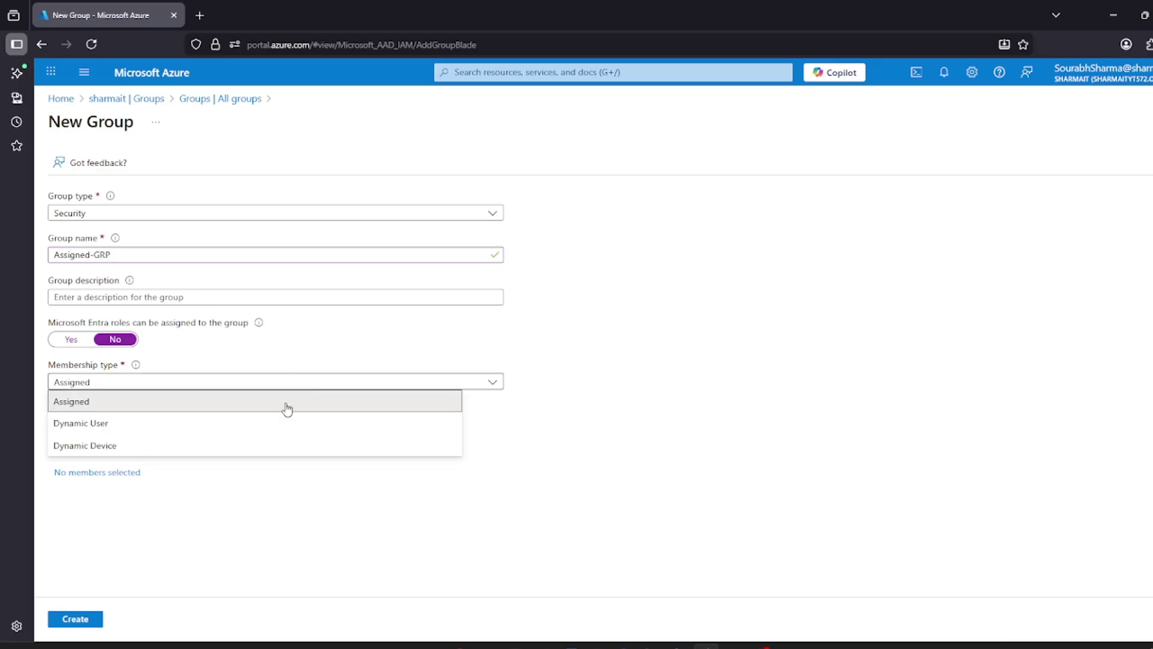
click(492, 443)
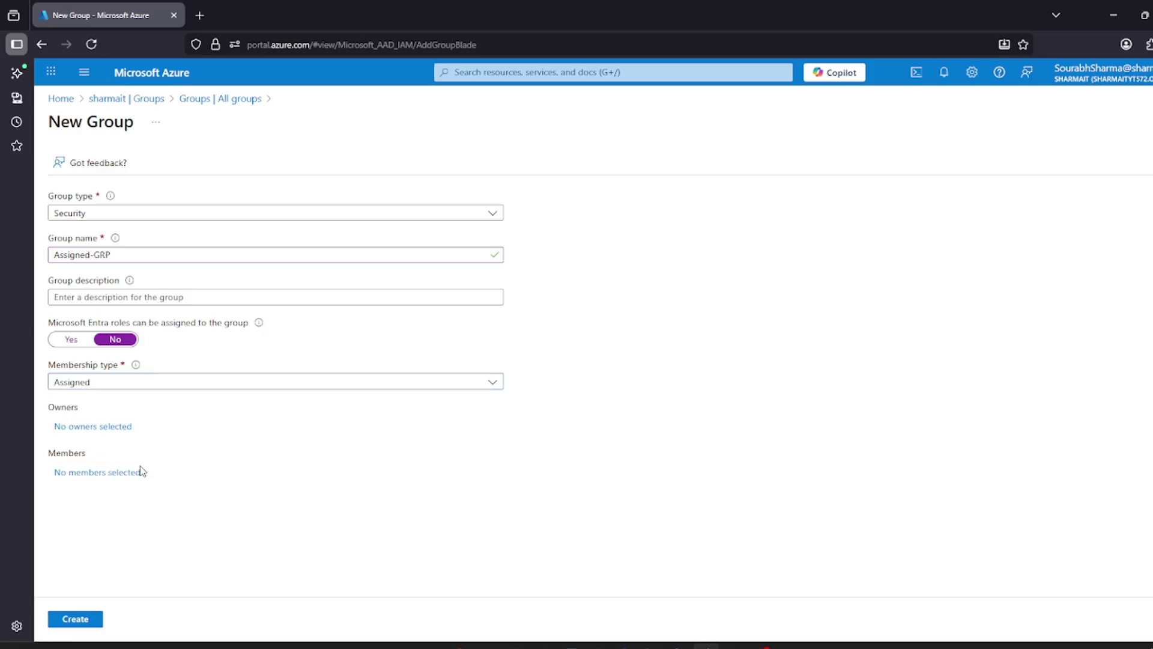
- Add the tenant's user account as a member and create the Assigned-GRP group
click(103, 475)
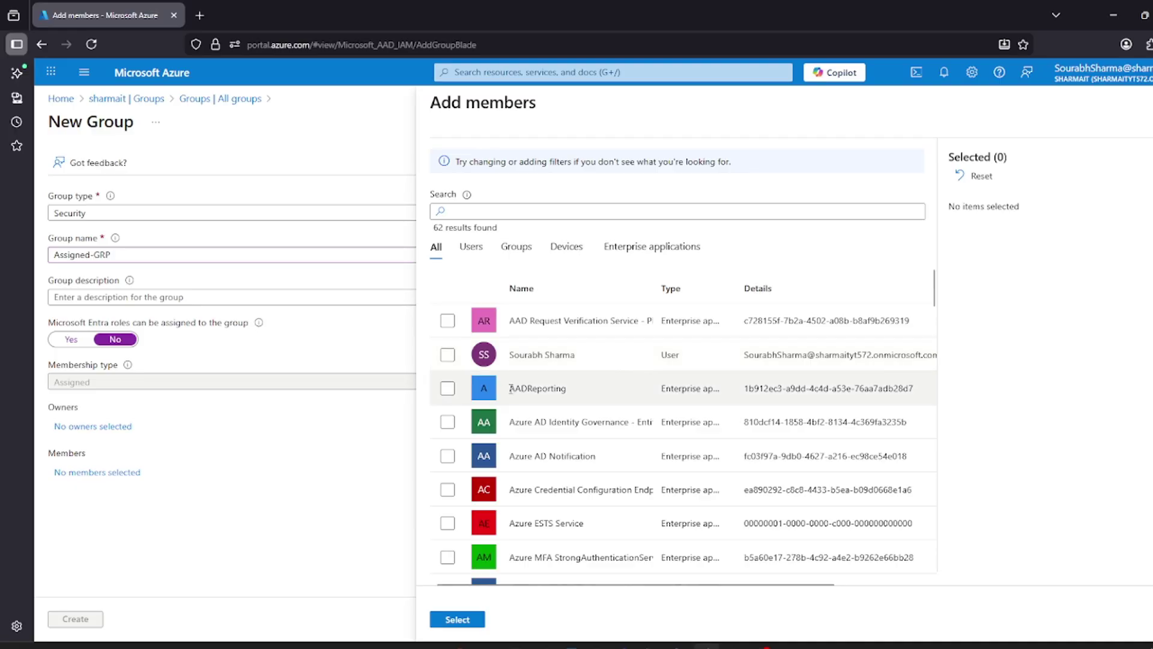
drag(510, 359, 565, 364)
click(455, 622)
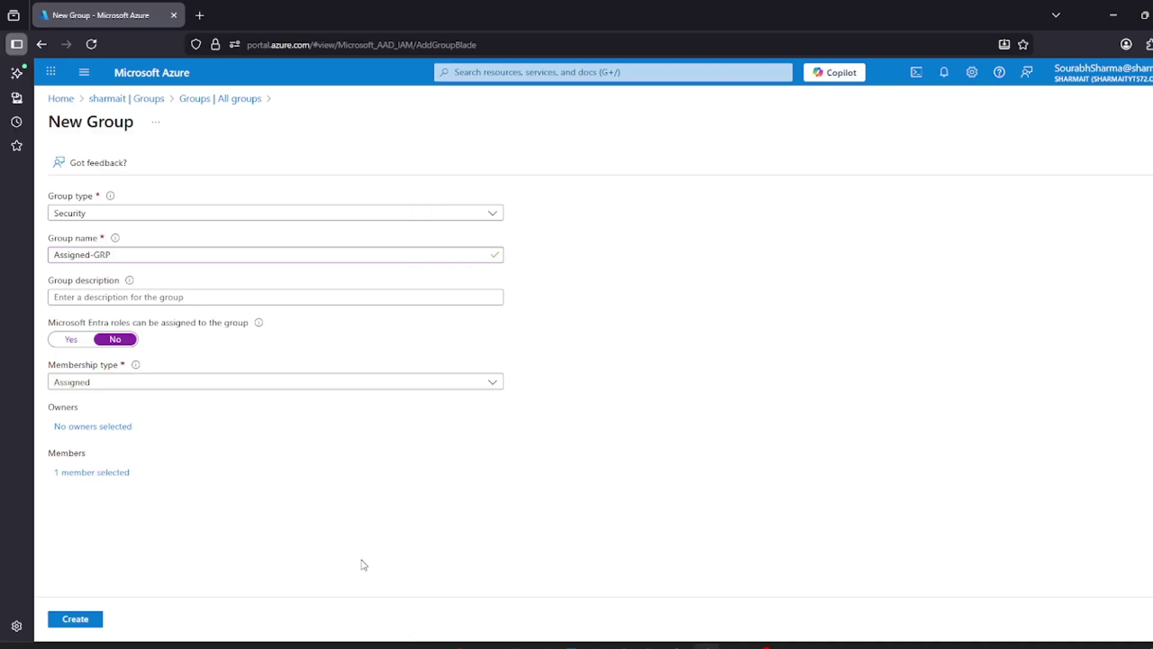
click(78, 621)
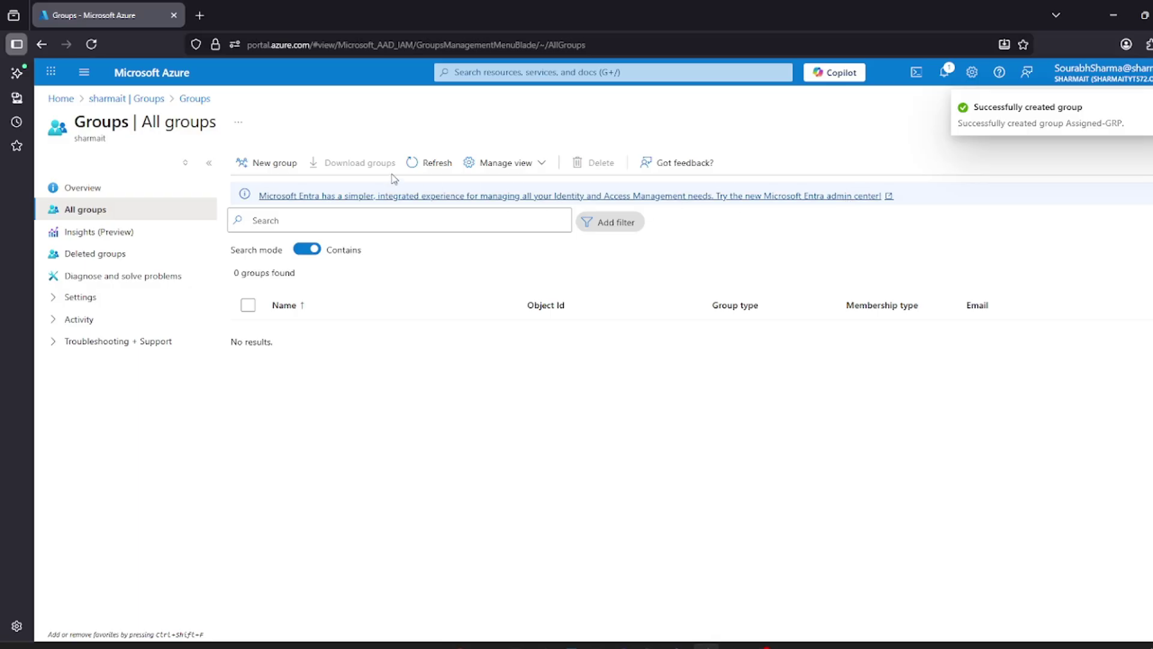
- Refresh the list of all groups and open the members of Assigned-GRP
click(440, 167)
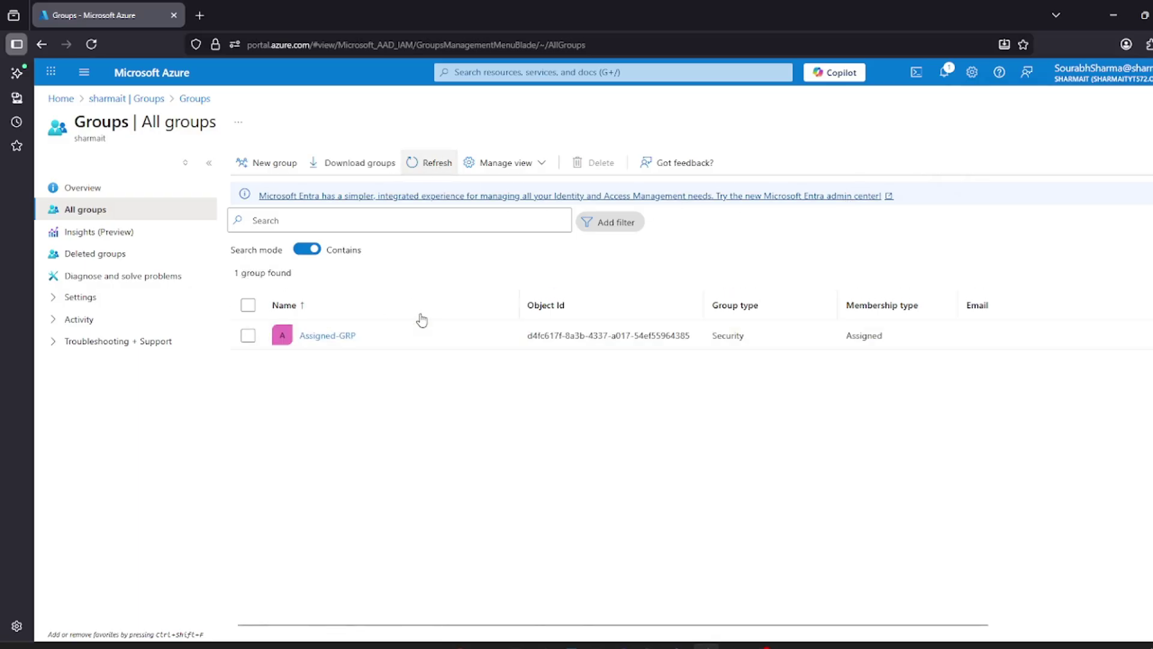
click(341, 337)
click(341, 336)
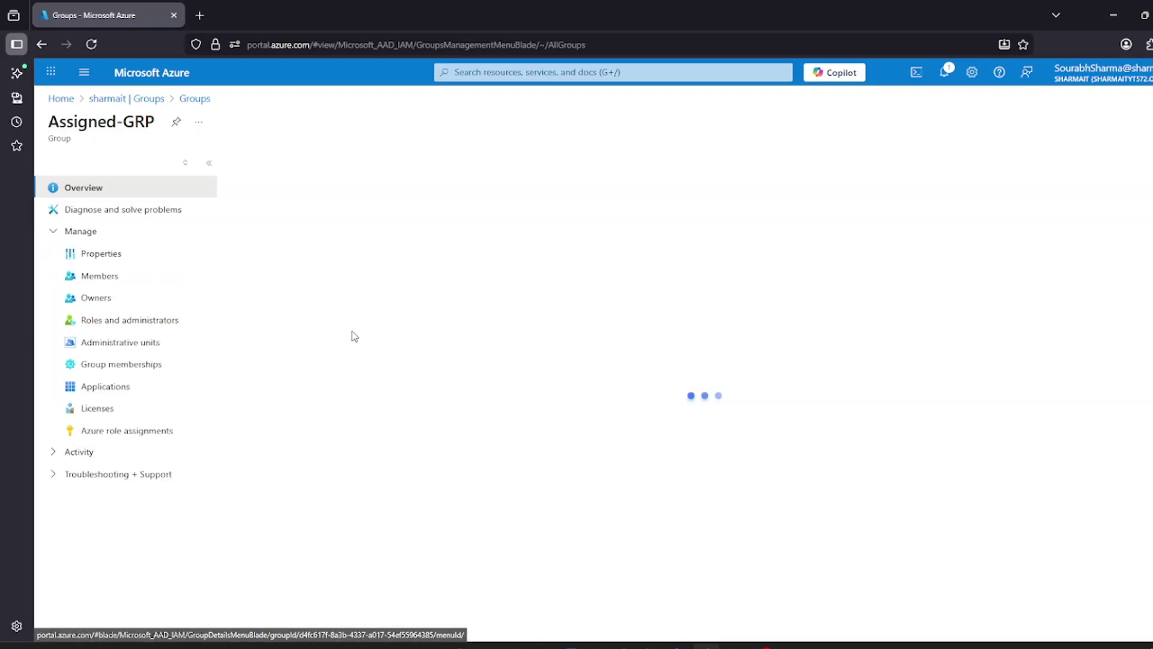
click(131, 289)
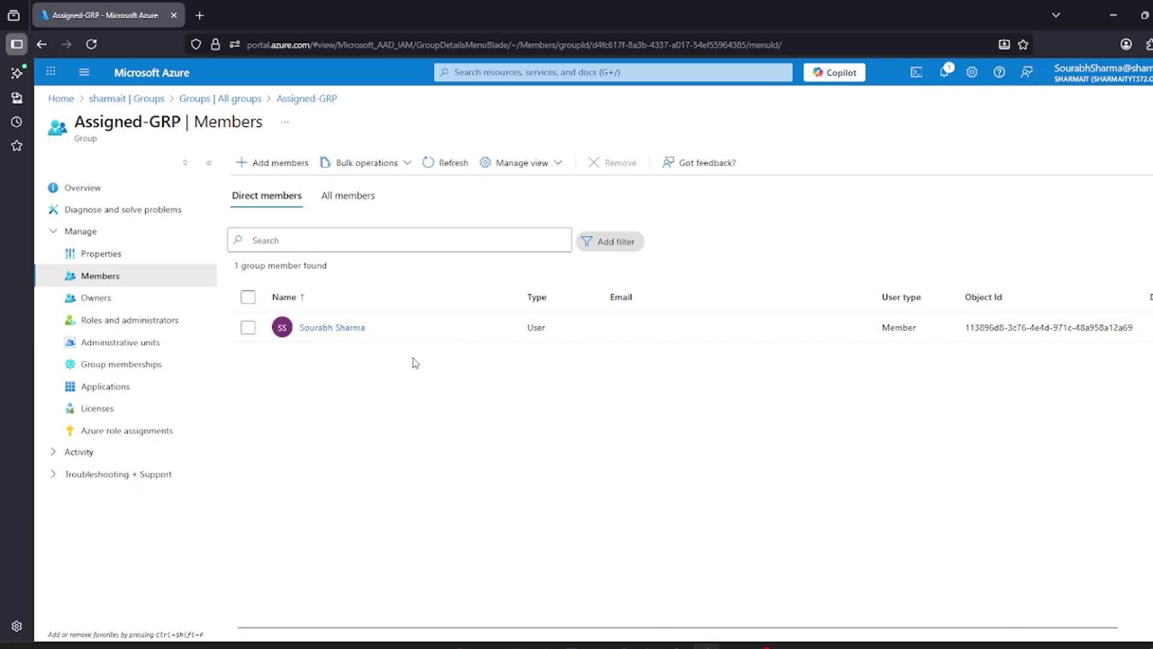
- Remove the user account from the direct members of Assigned-GRP
click(248, 327)
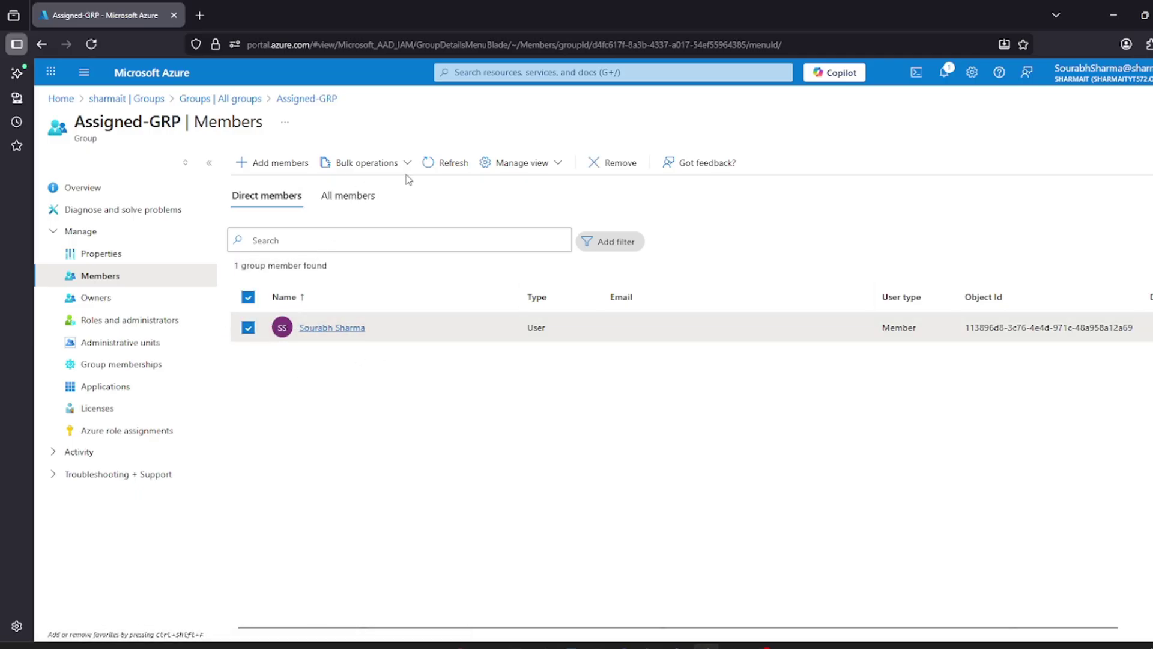
click(596, 162)
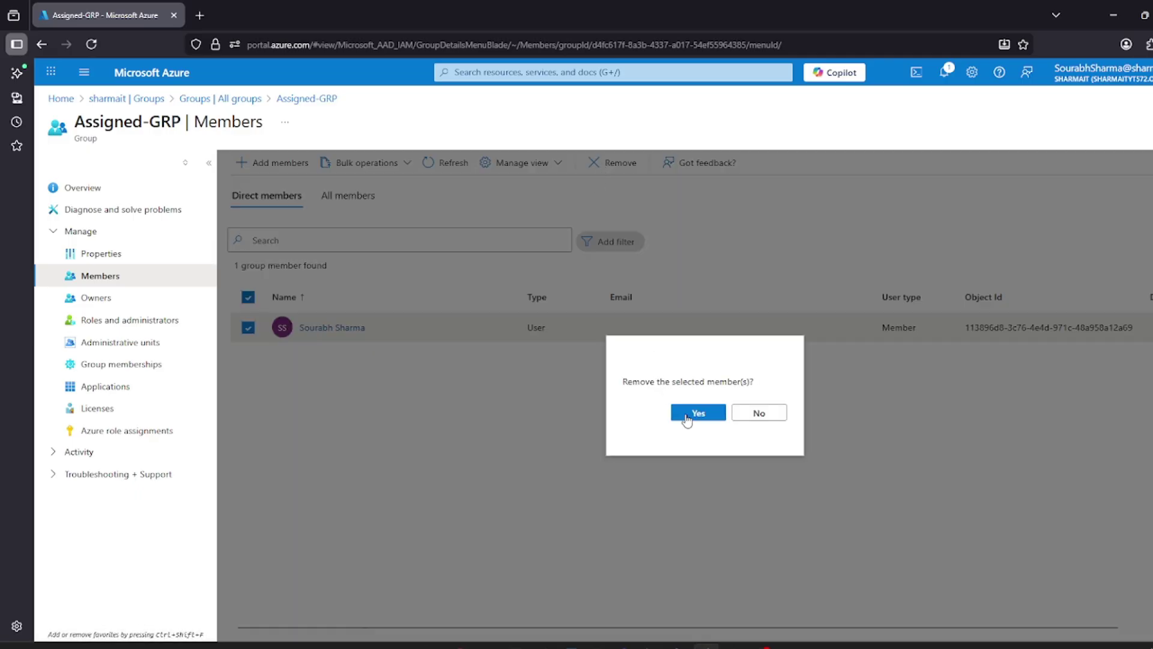
click(686, 414)
- Review the ways to add members to the group, including the member picker and bulk import from a CSV file, without adding any
click(267, 162)
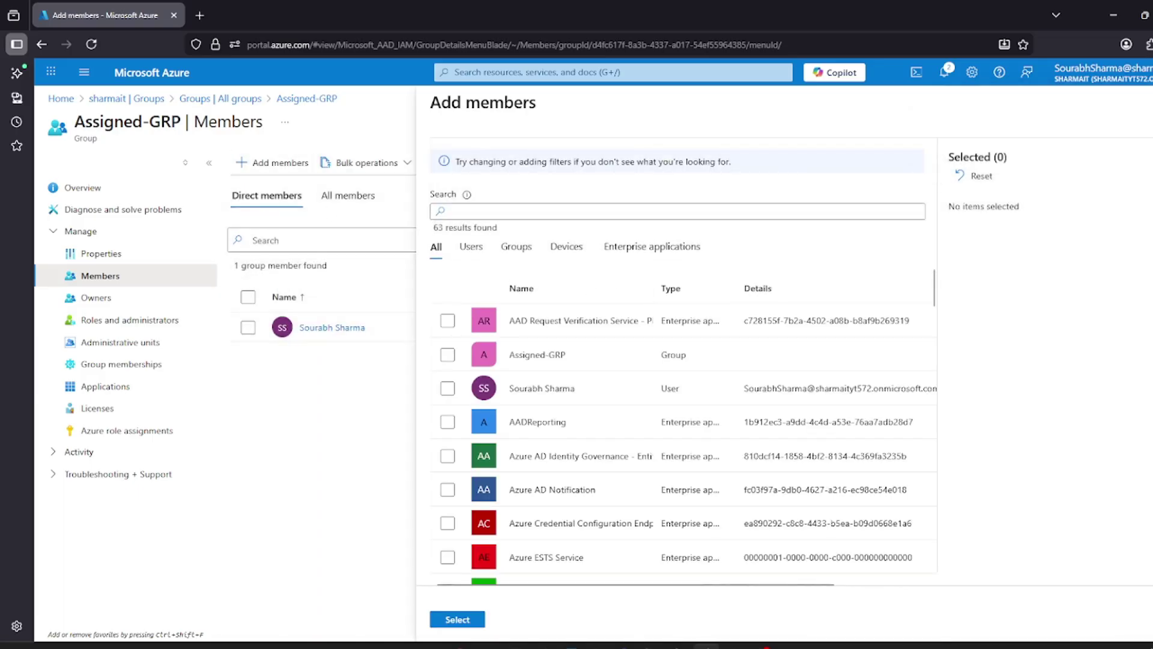
click(1151, 104)
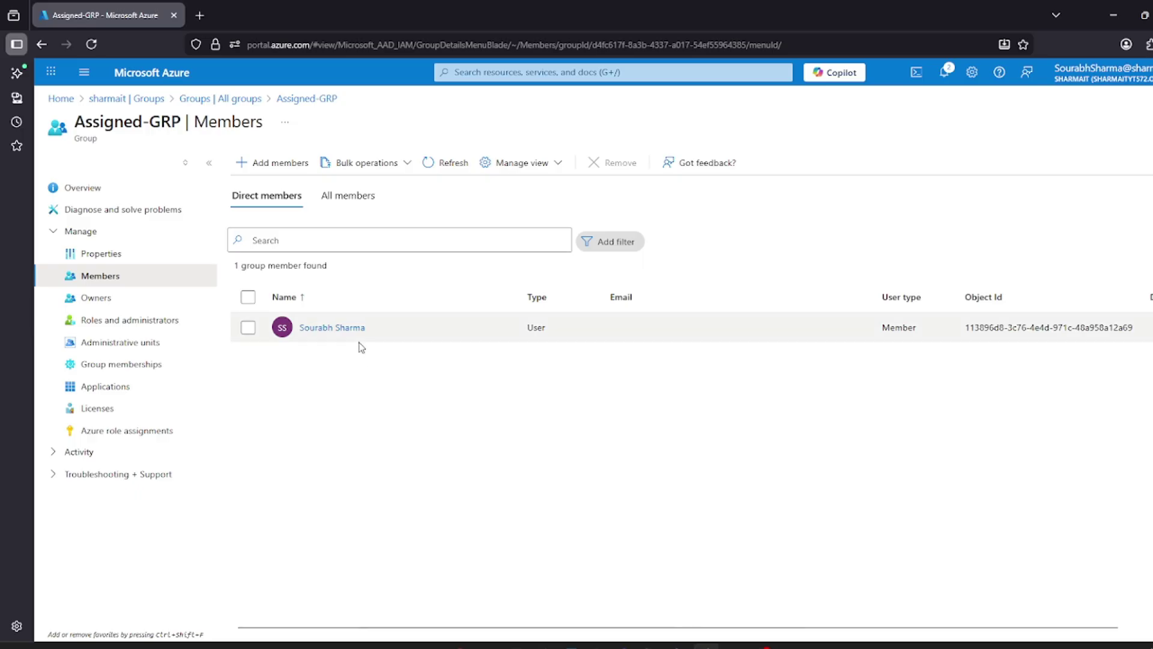
click(389, 170)
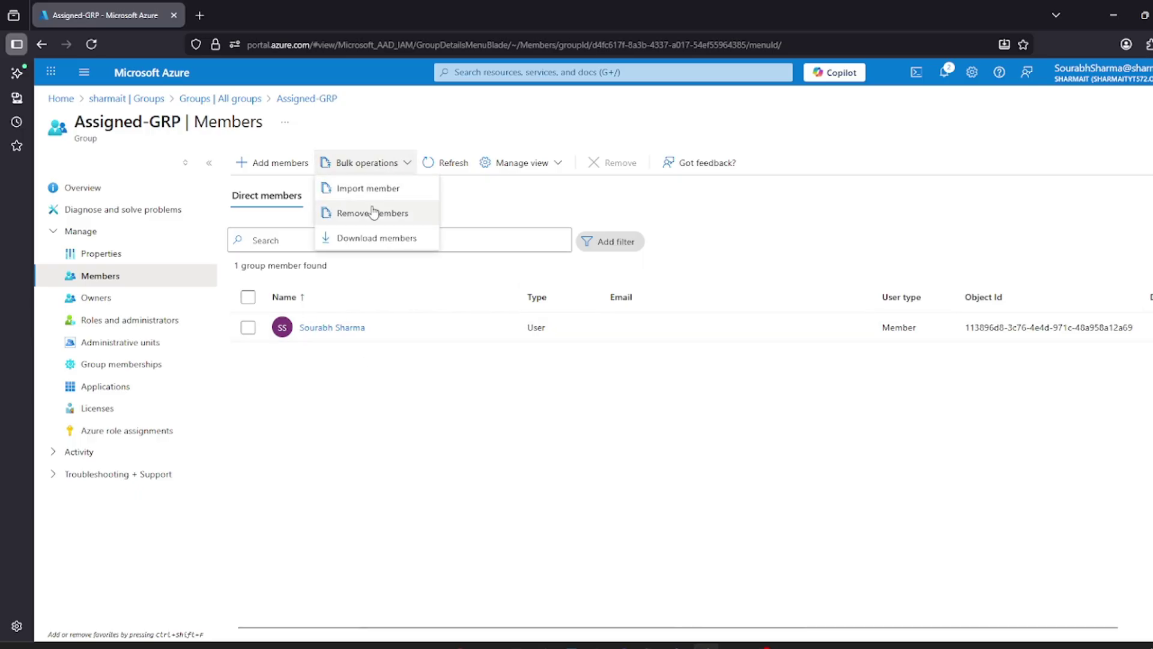
click(392, 189)
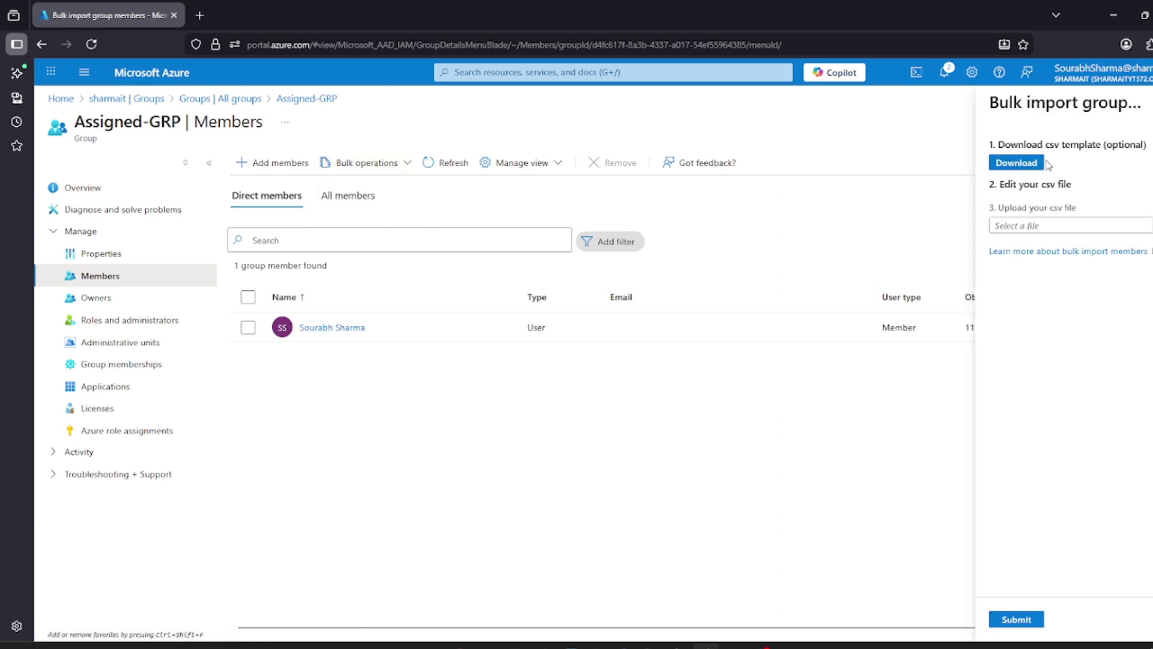
drag(1054, 147, 988, 146)
click(1016, 224)
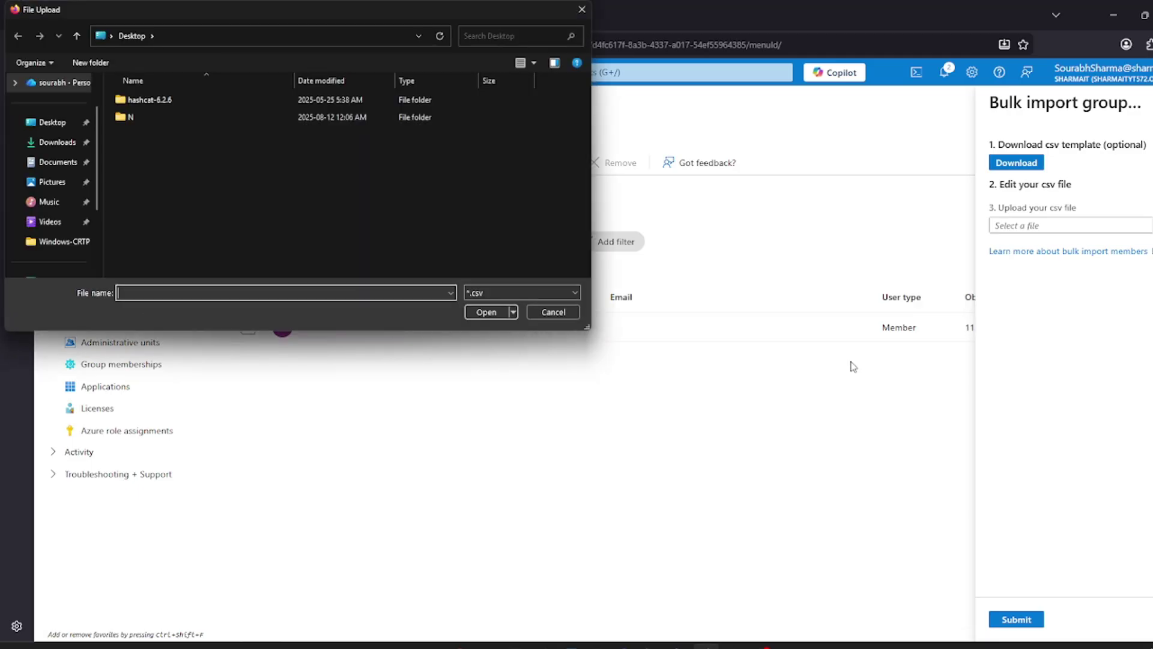
click(565, 311)
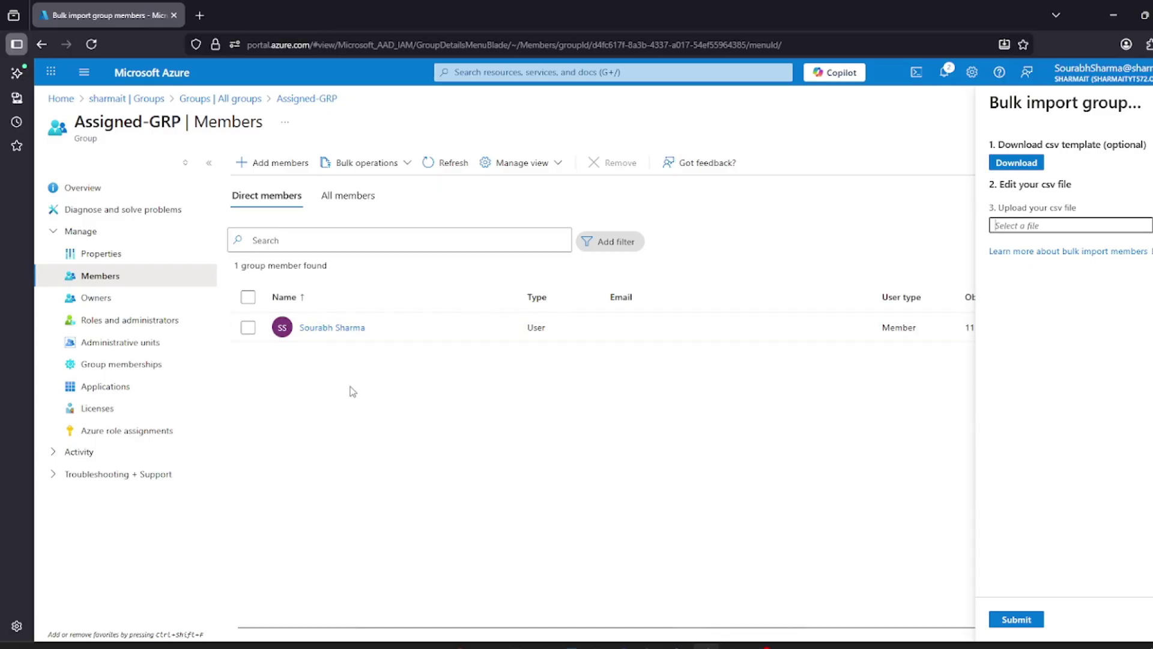
key(Escape)
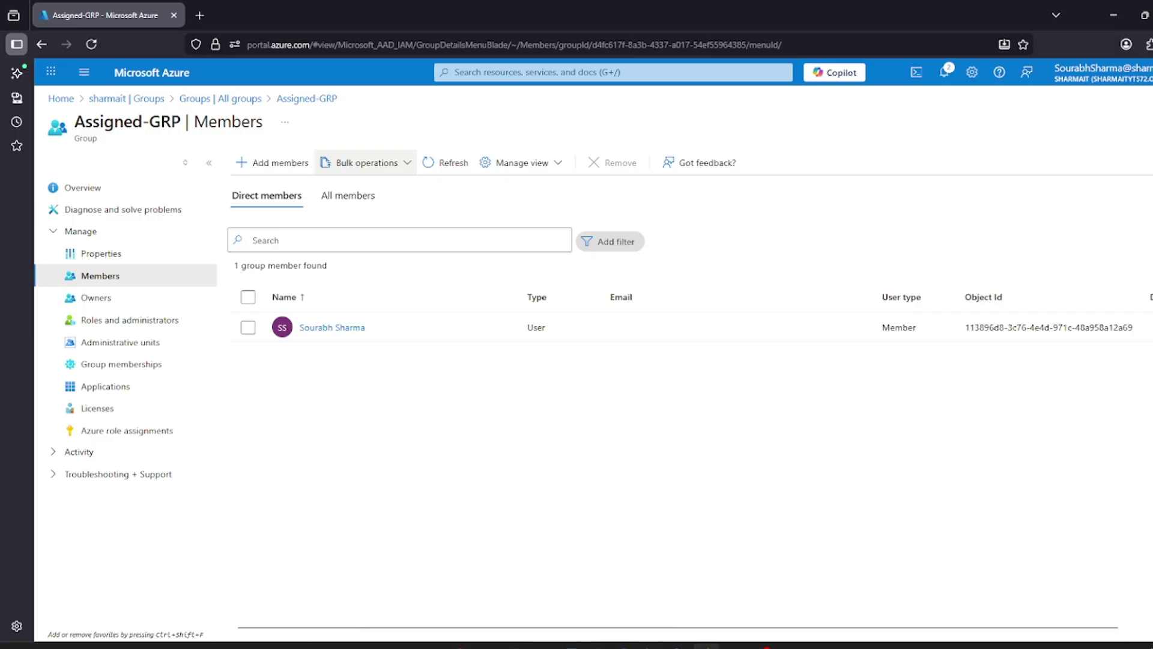
- Check the owners of Assigned-GRP
click(142, 300)
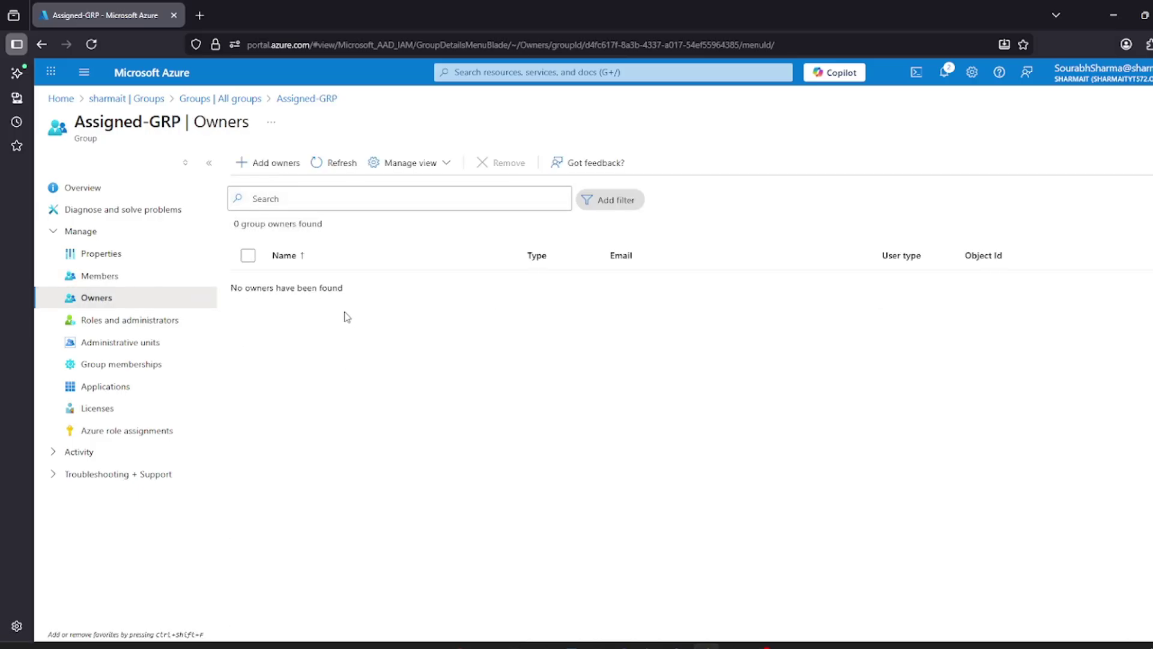
drag(345, 290, 236, 291)
click(236, 291)
drag(346, 292, 242, 292)
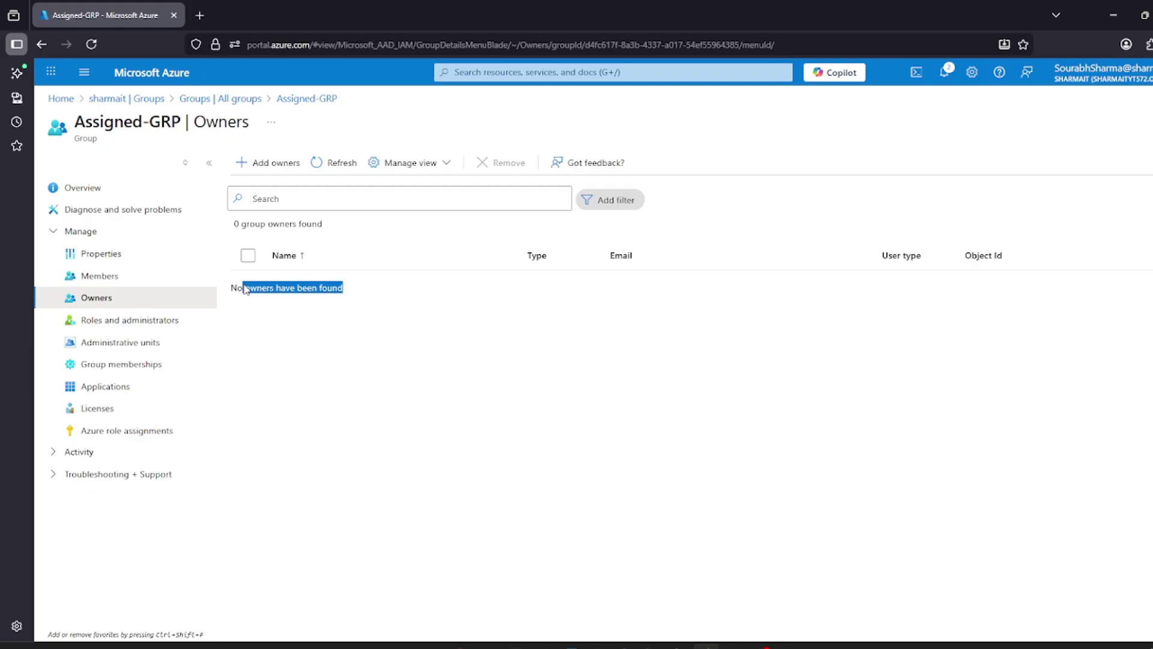
click(242, 291)
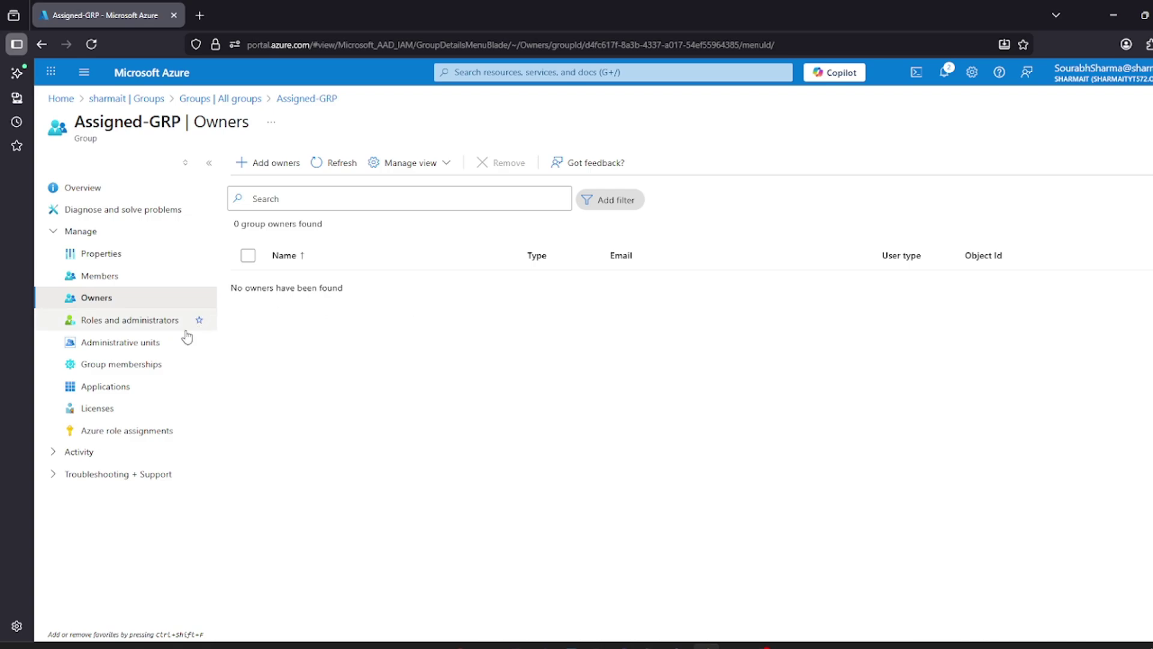
- Start a new security group named Dynamic-user-GRP with the Dynamic User membership type
click(248, 98)
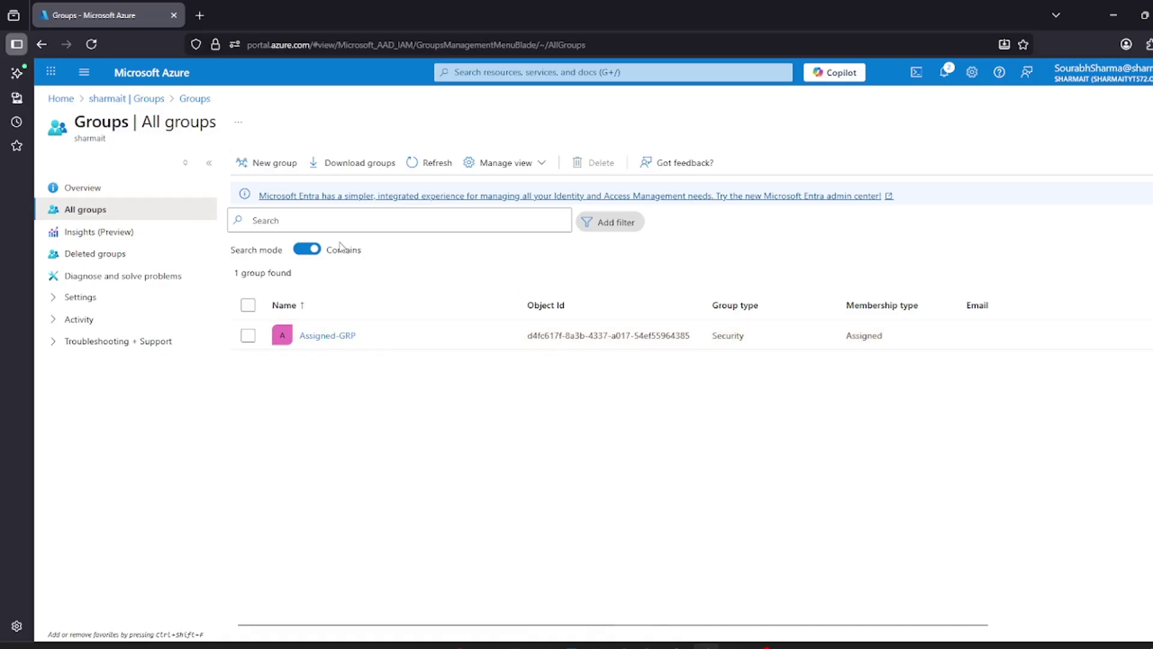
click(258, 161)
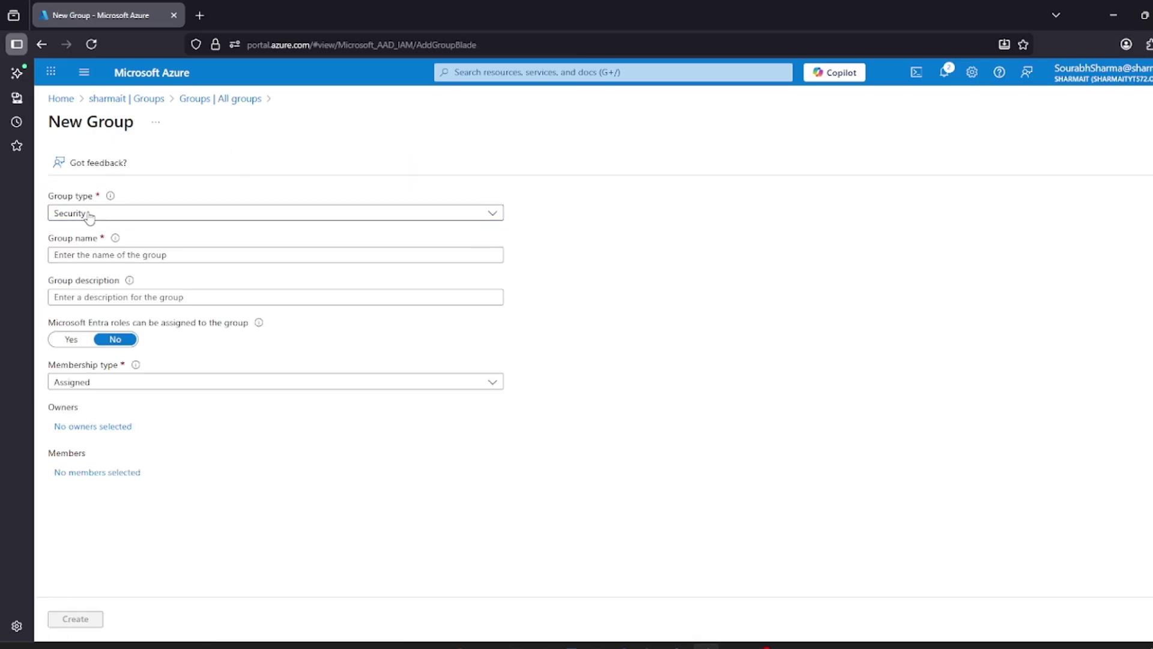
click(114, 255)
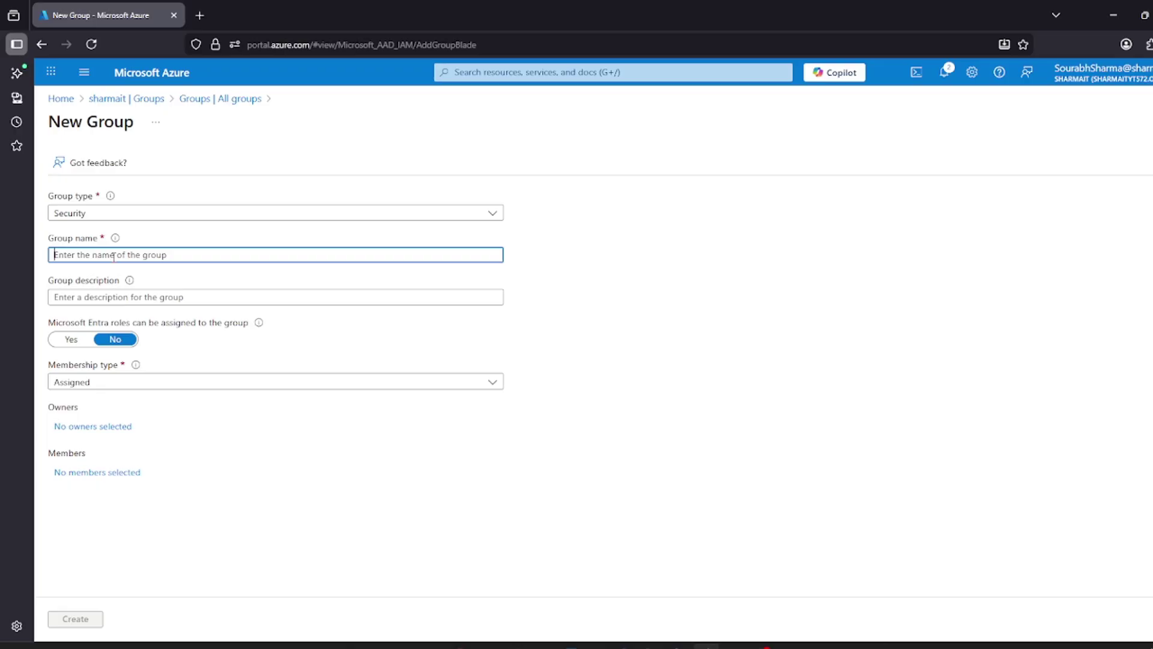
text(Dynamic-user-GRP)
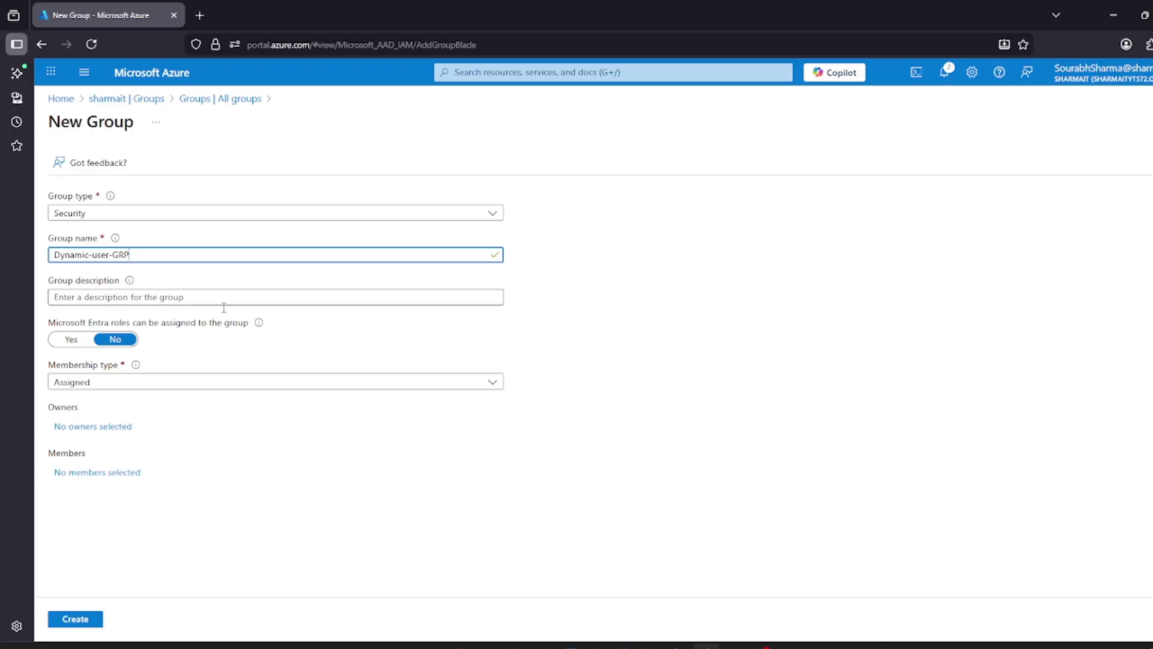
click(191, 383)
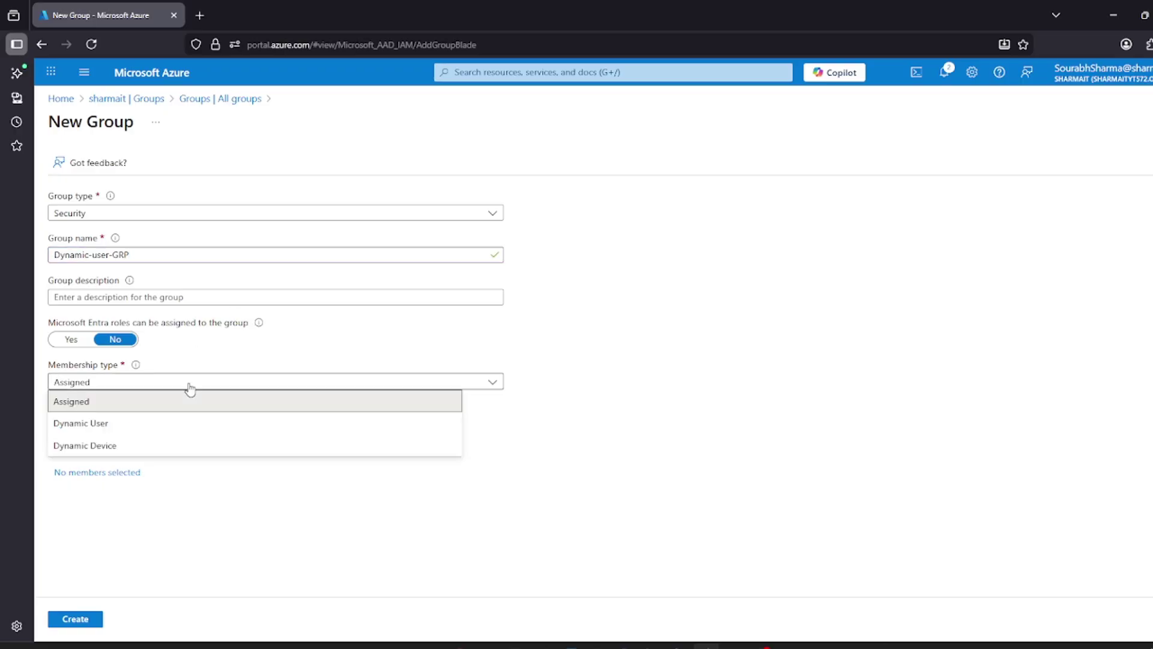
click(148, 424)
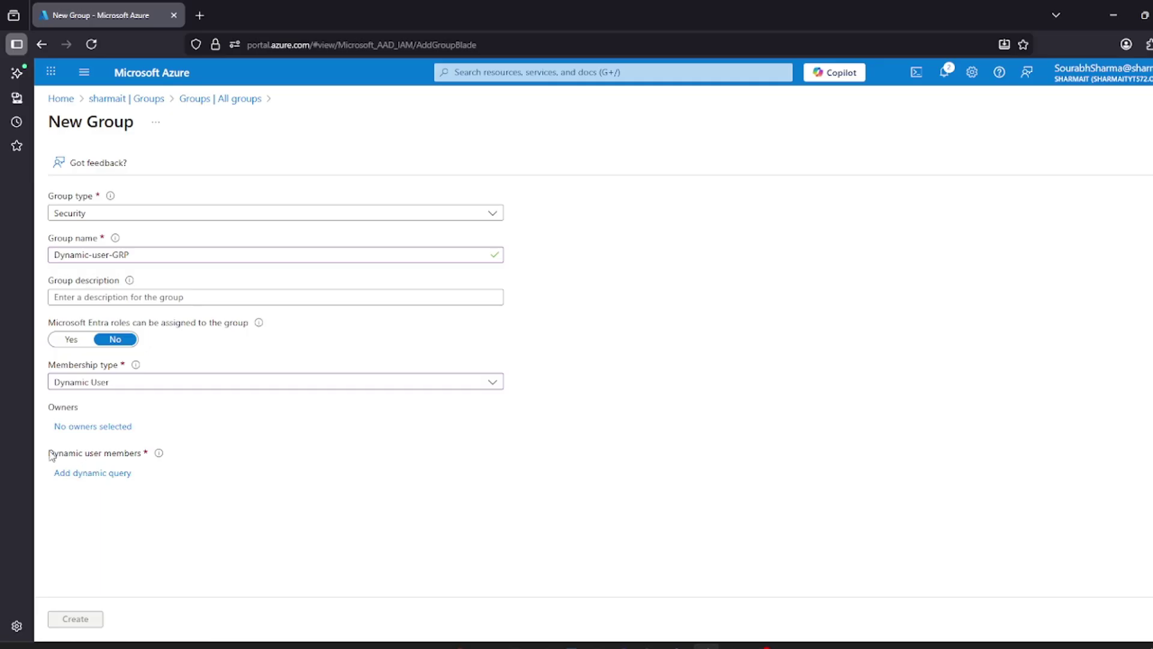
- Add a dynamic query for the group's user members with the property city and the operator Equals
drag(47, 457, 135, 456)
click(138, 458)
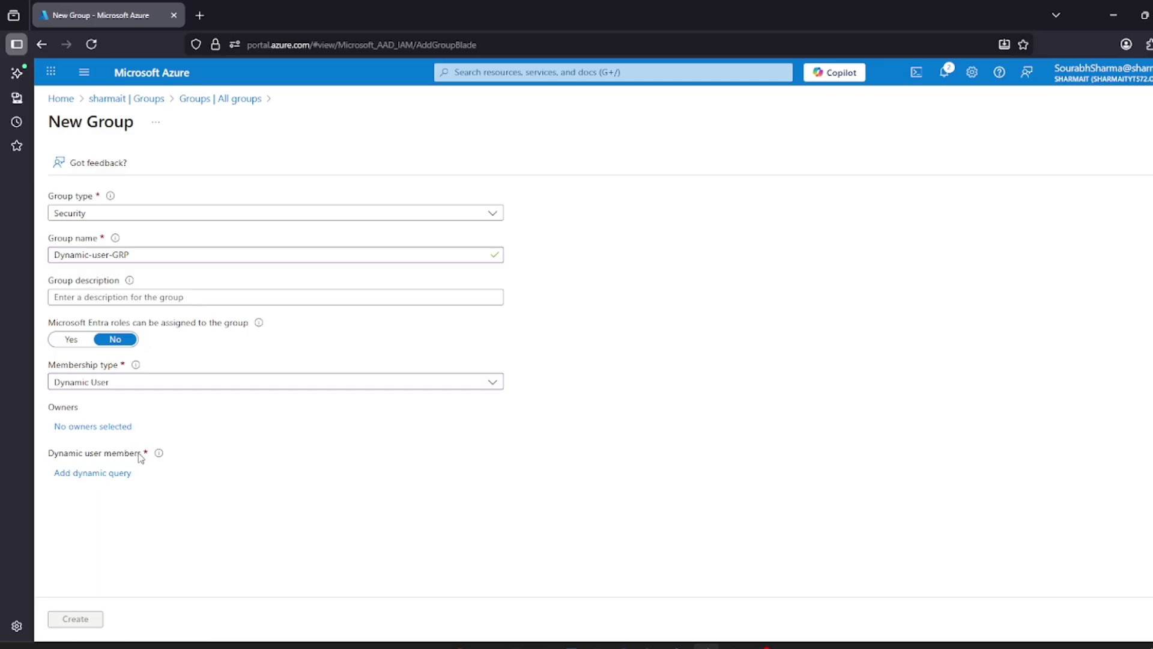
click(83, 477)
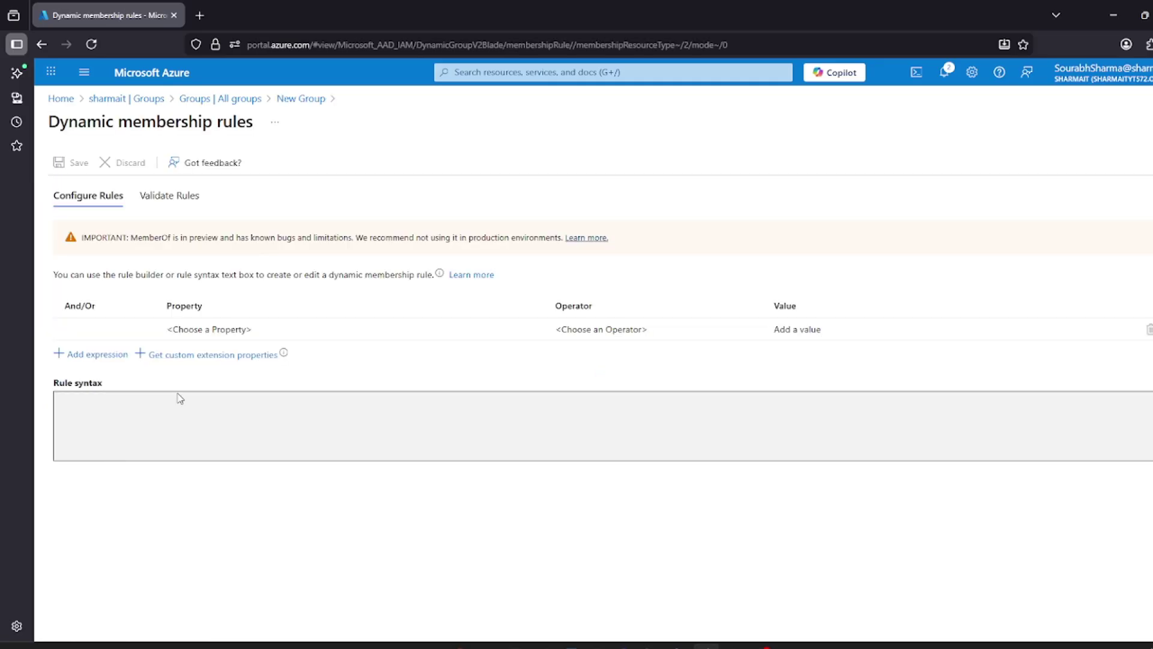
click(184, 332)
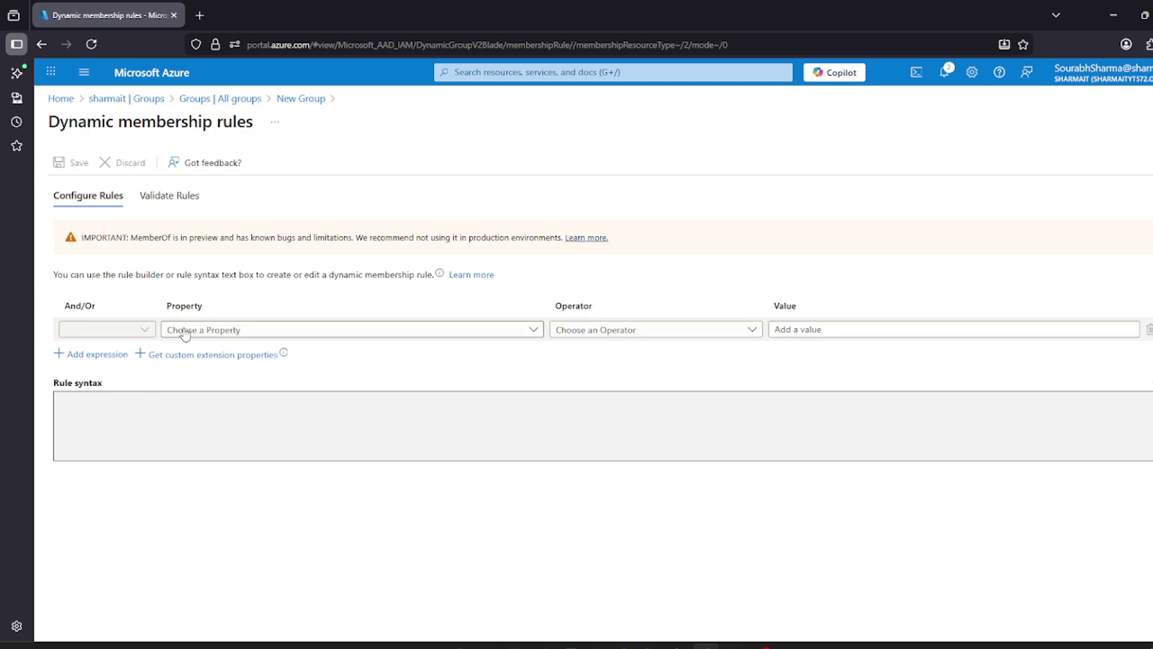
click(185, 331)
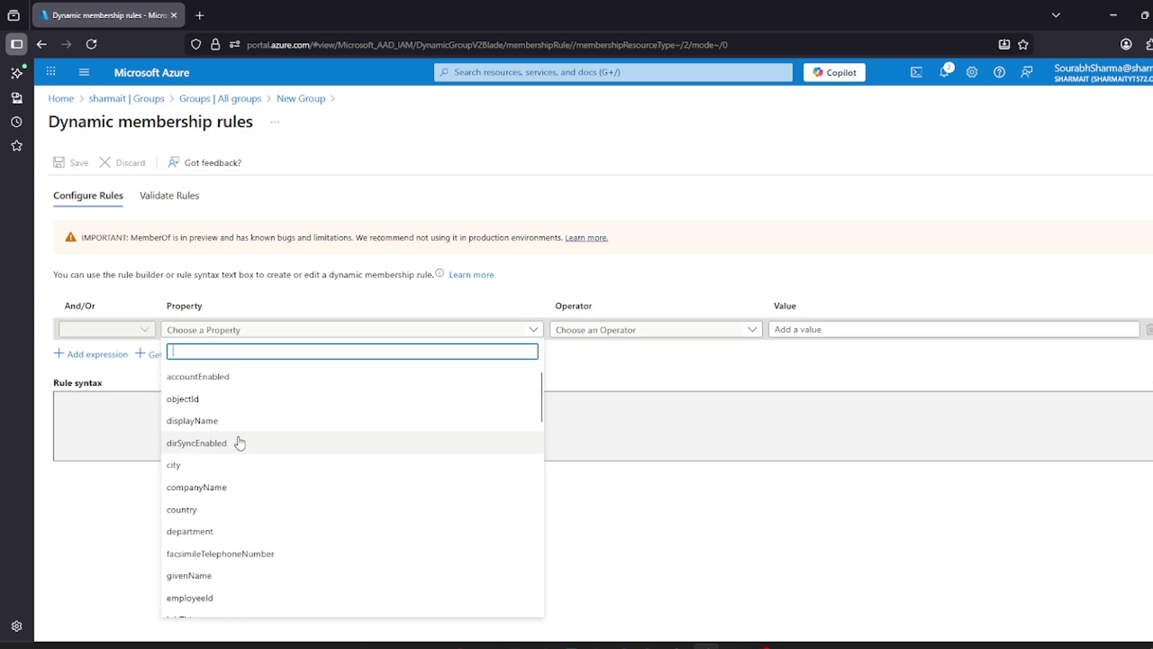
click(199, 472)
click(619, 332)
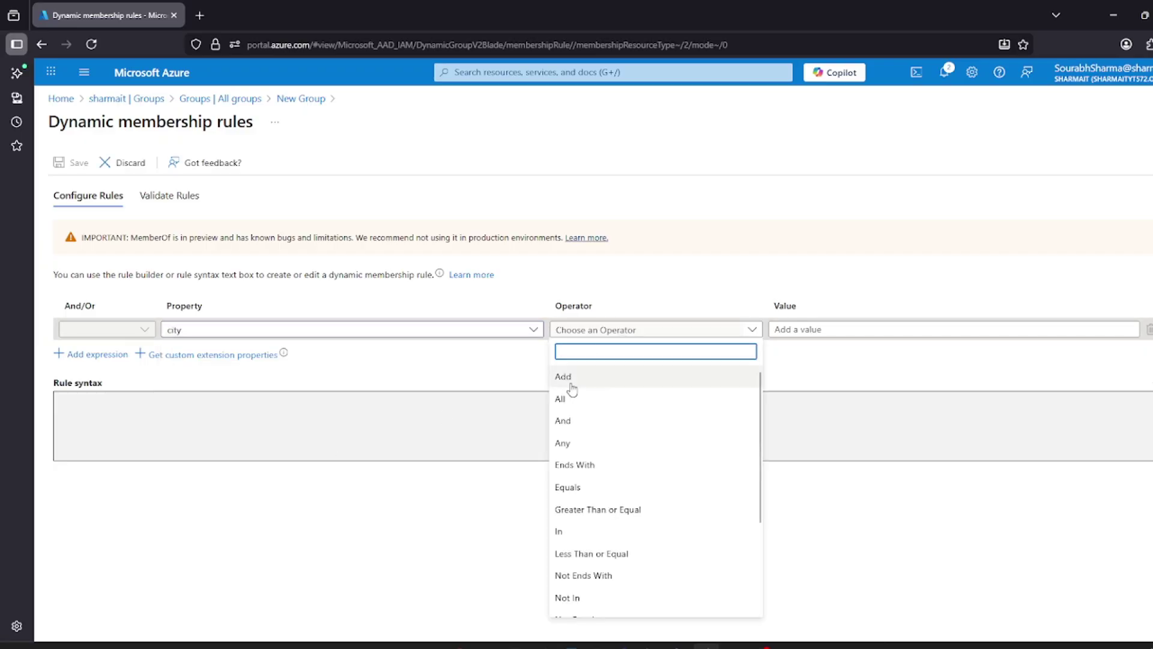
text(equ)
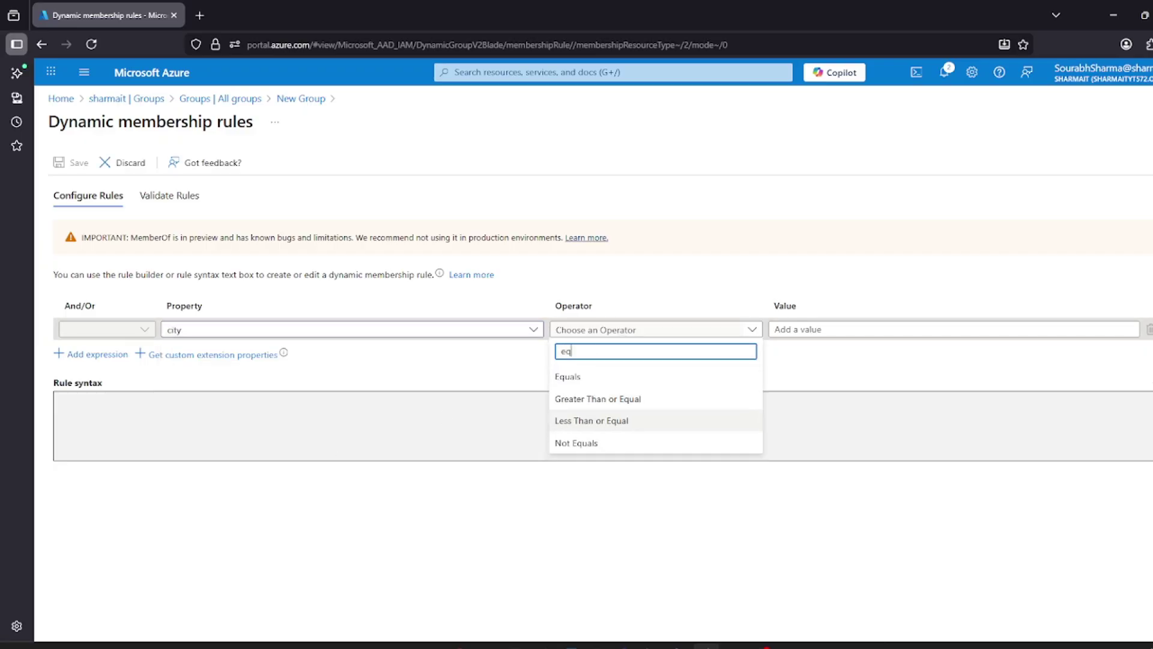
click(588, 378)
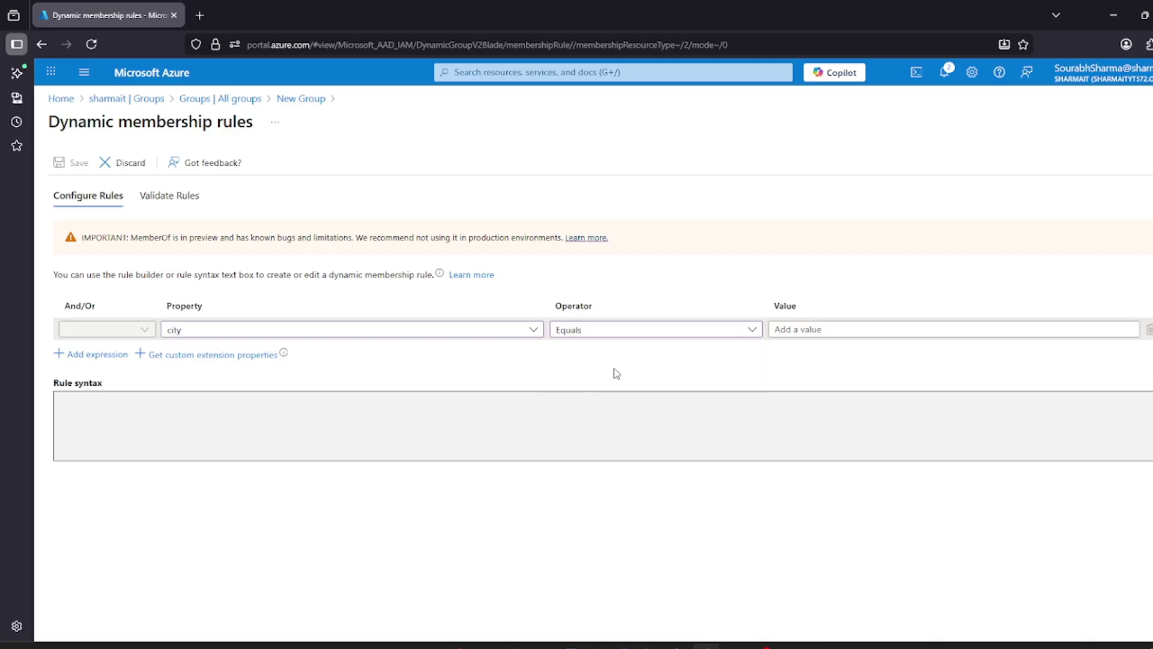
- Set the value of the city expression to Delhi
click(862, 329)
text(delhi)
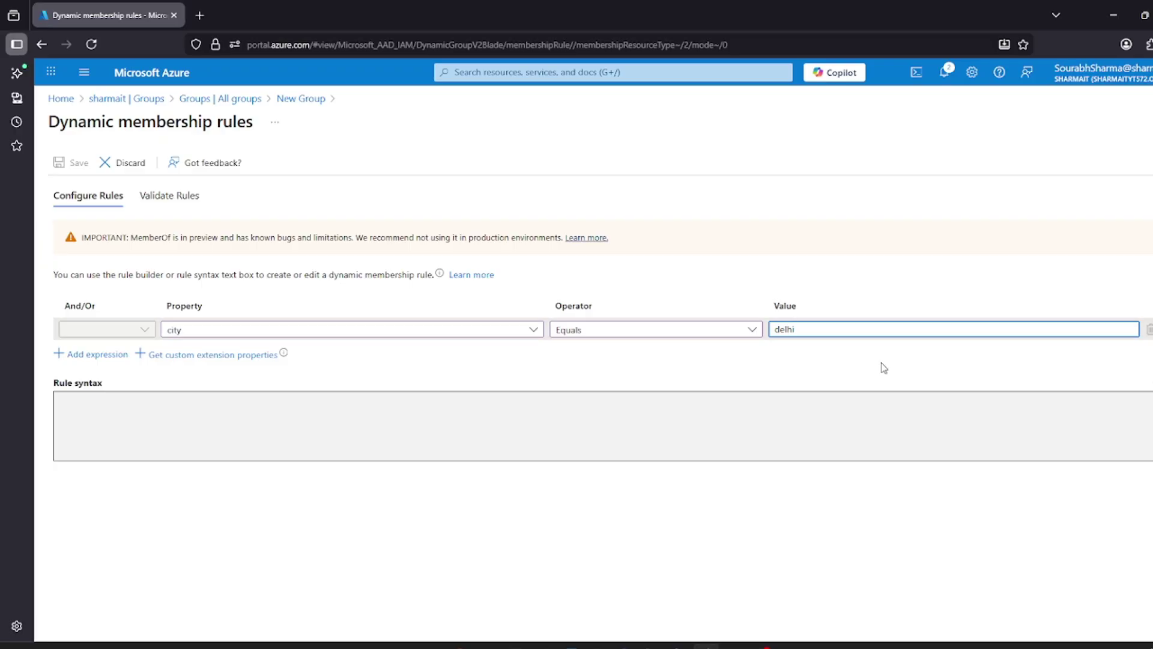
key(ctrl+a)
text(De)
click(132, 329)
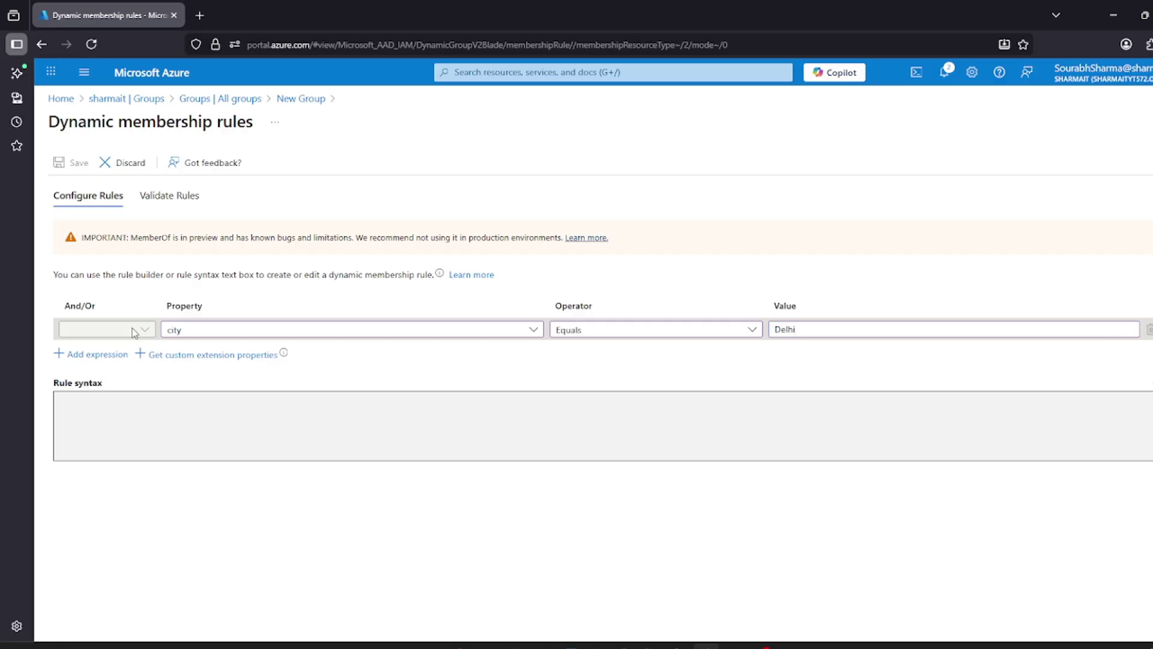
- Add a second expression row to the membership rule, keeping And as the connector
click(99, 354)
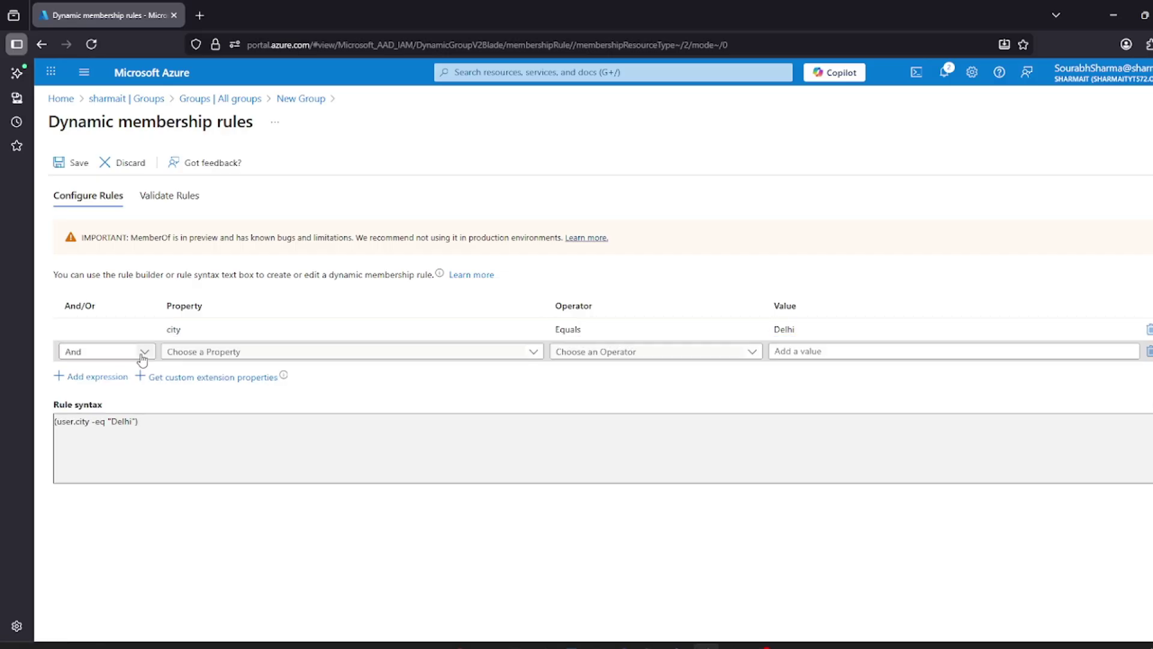
click(142, 356)
click(71, 421)
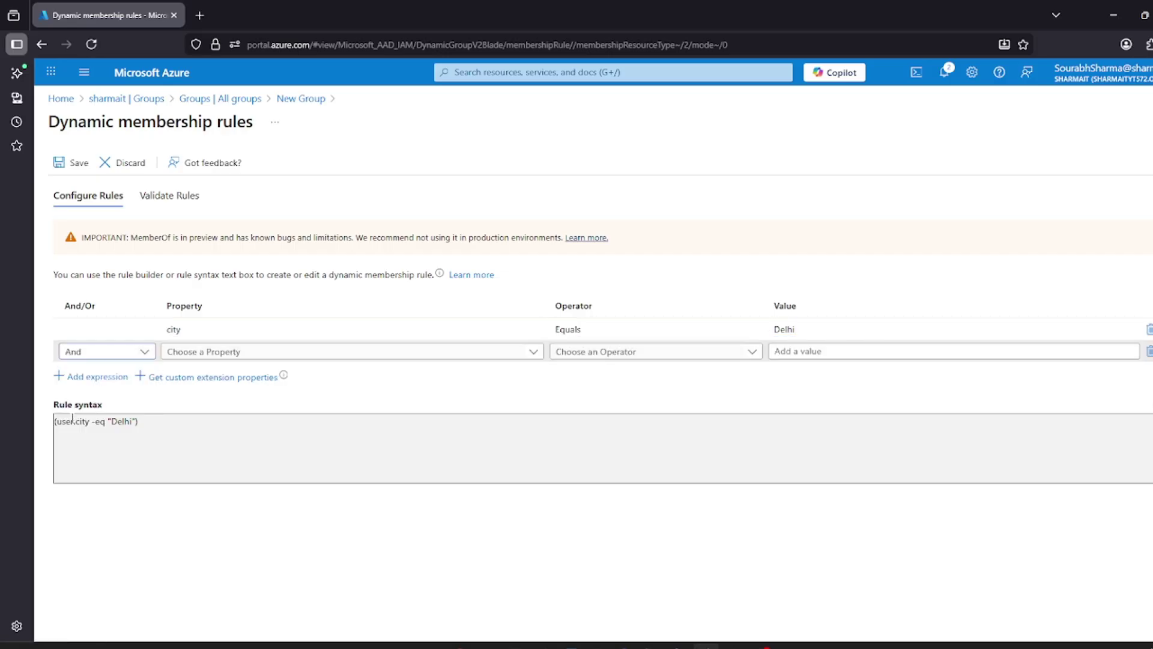
- Complete the second expression of the membership rule with connector Or, property city, operator Equals and value delhi
click(210, 351)
click(174, 487)
click(600, 352)
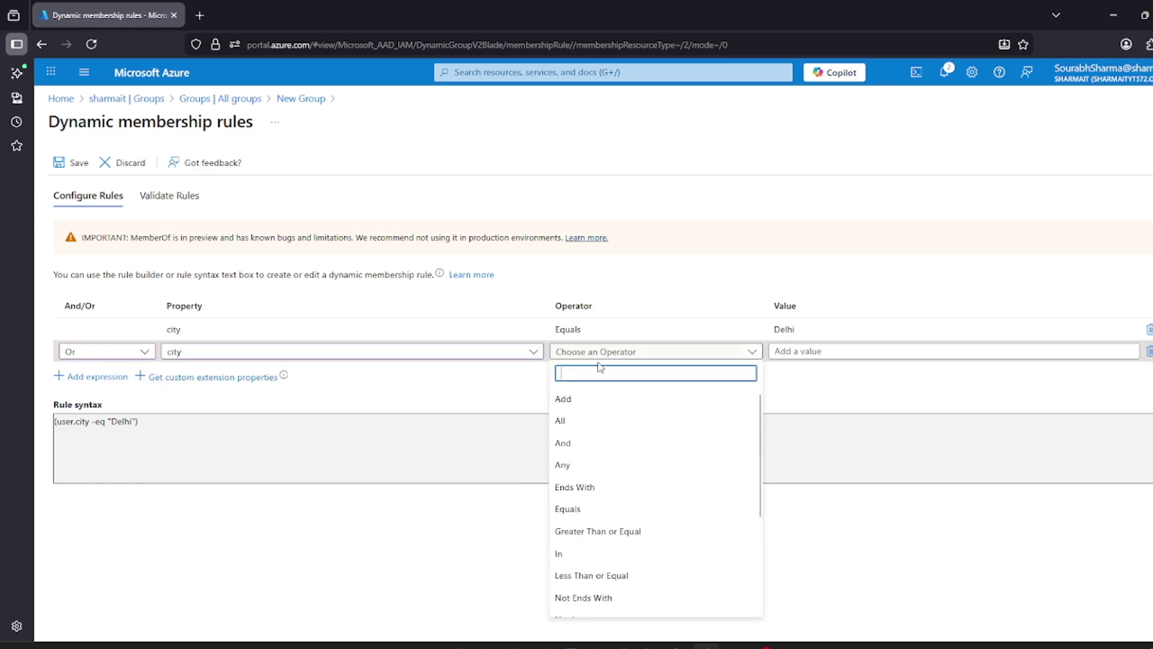
text(eq)
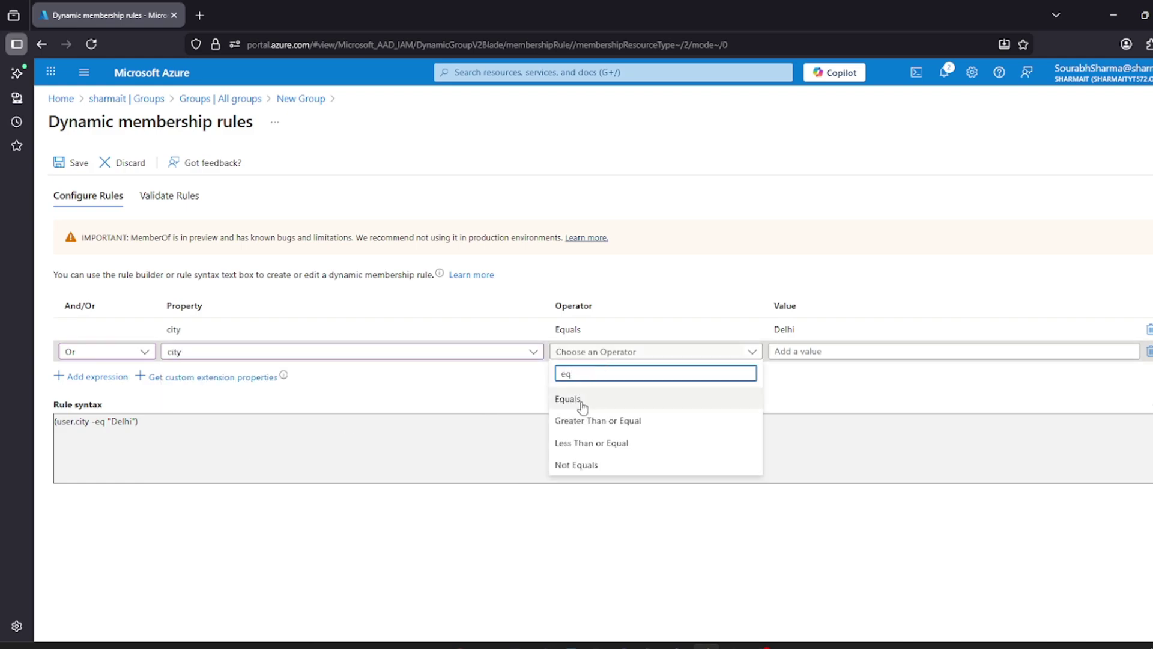
click(581, 399)
click(839, 351)
text(delhi)
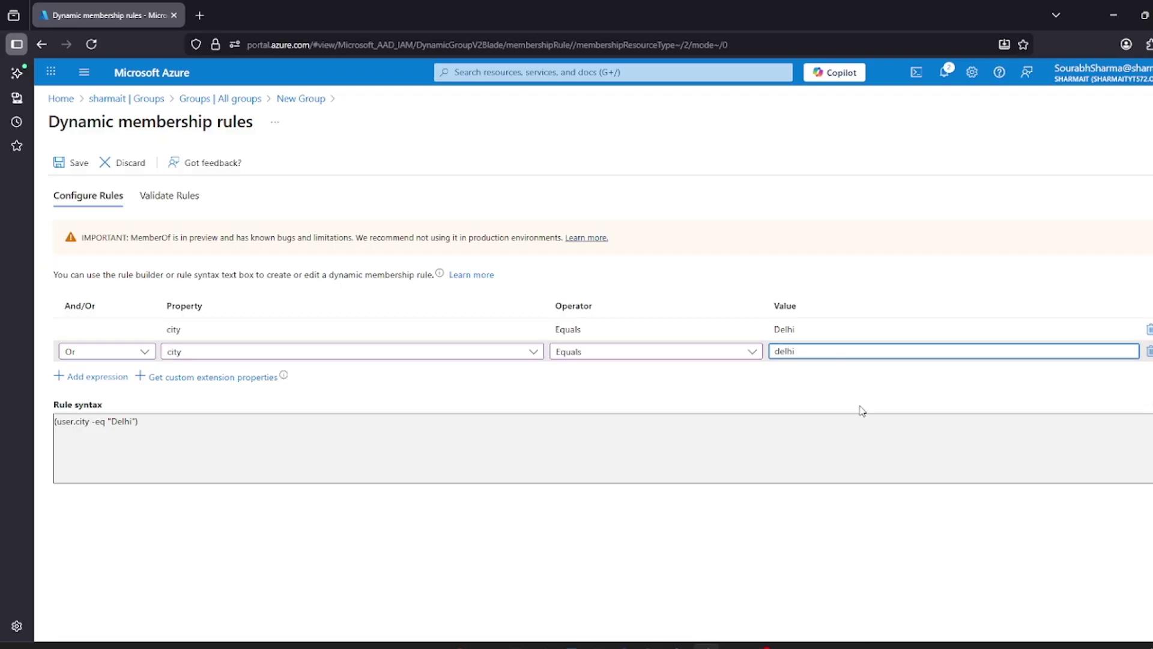
click(825, 392)
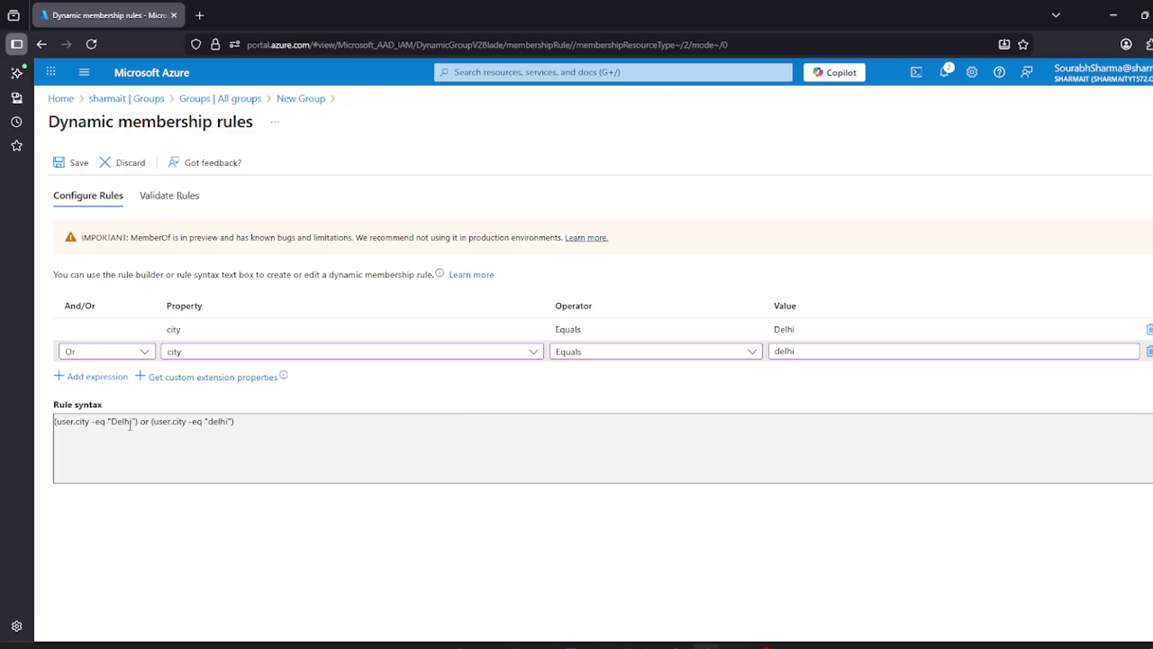
- Examine the two city expressions in the rule syntax and the rule validation page
drag(133, 423, 113, 424)
click(125, 434)
mouse_move(209, 424)
mouse_down()
mouse_move(234, 424)
mouse_move(197, 426)
mouse_up()
click(226, 425)
click(158, 432)
click(166, 203)
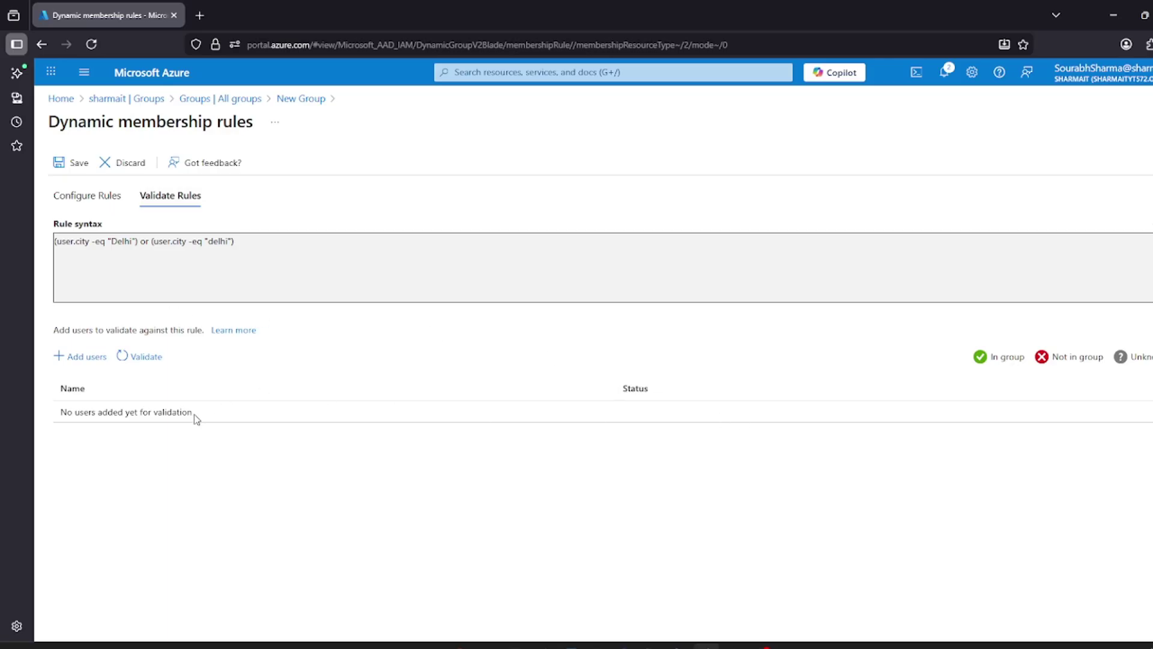
drag(194, 413, 74, 413)
click(78, 414)
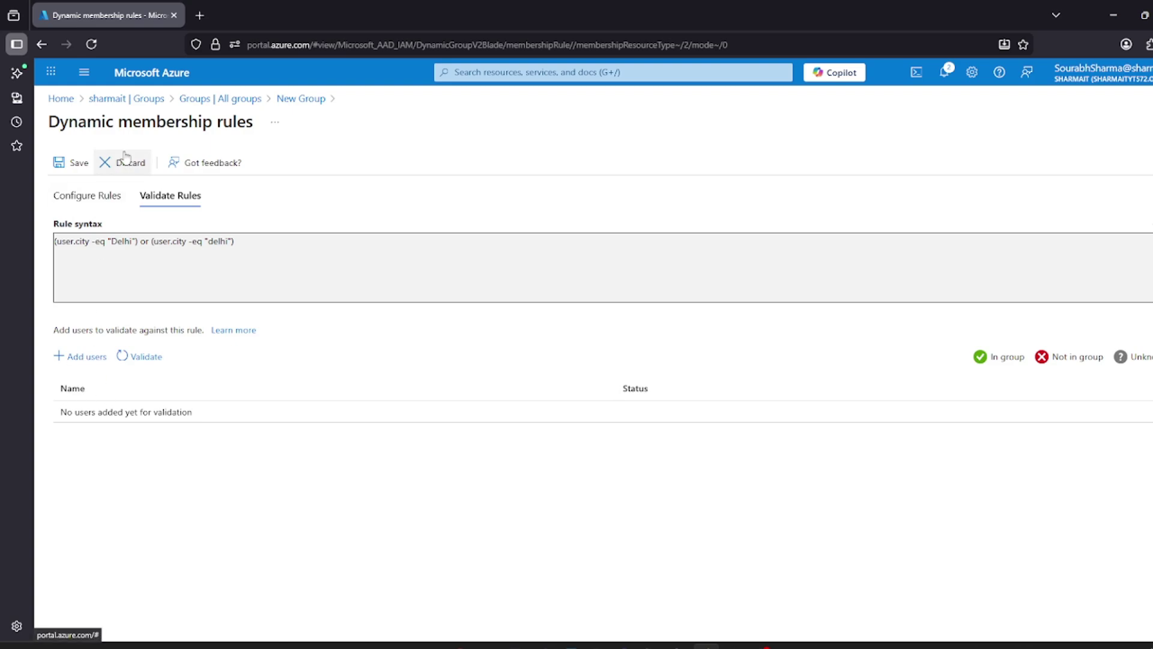
- Save the dynamic membership rule, and reopen it from the new group form to check its expressions
click(75, 163)
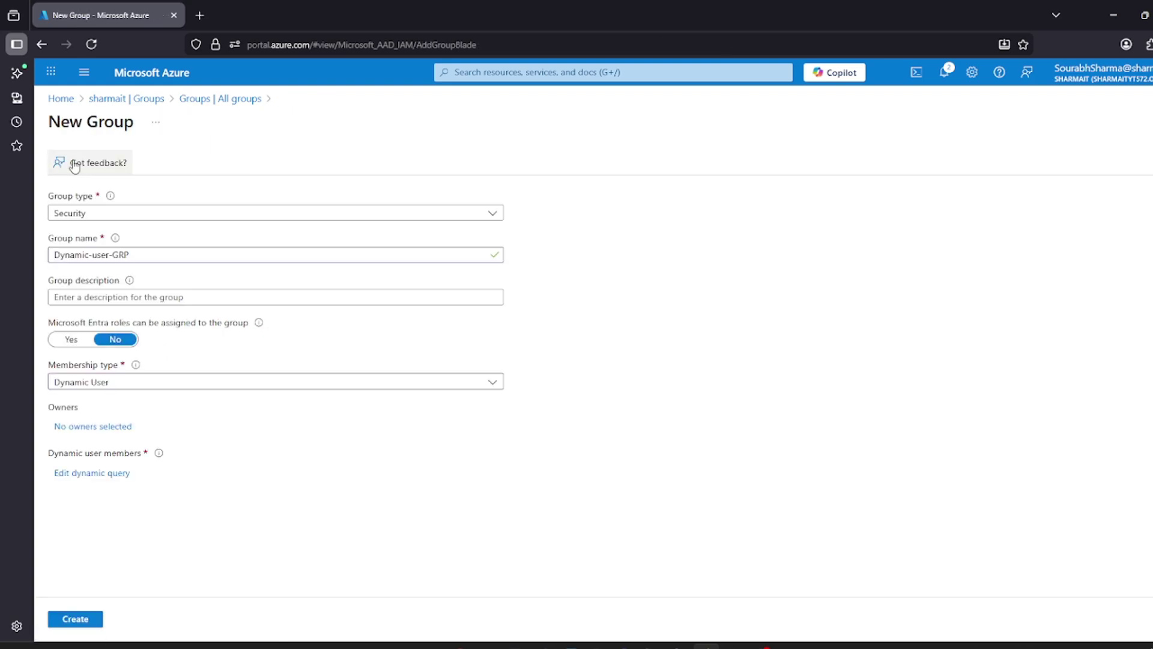
click(111, 475)
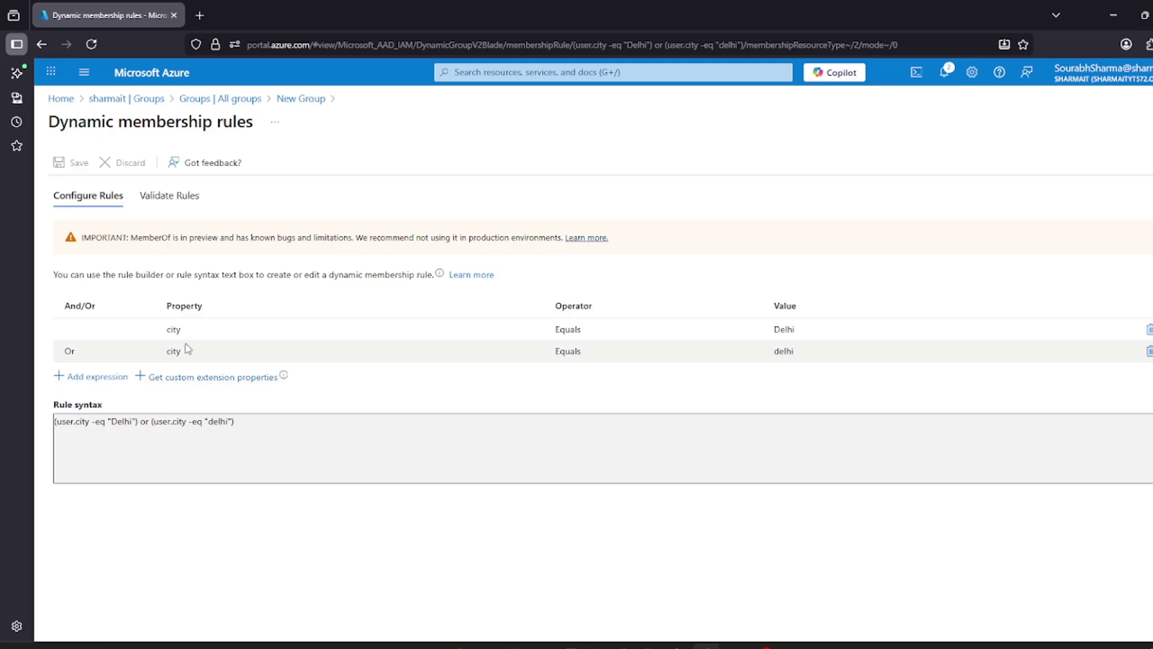
click(100, 333)
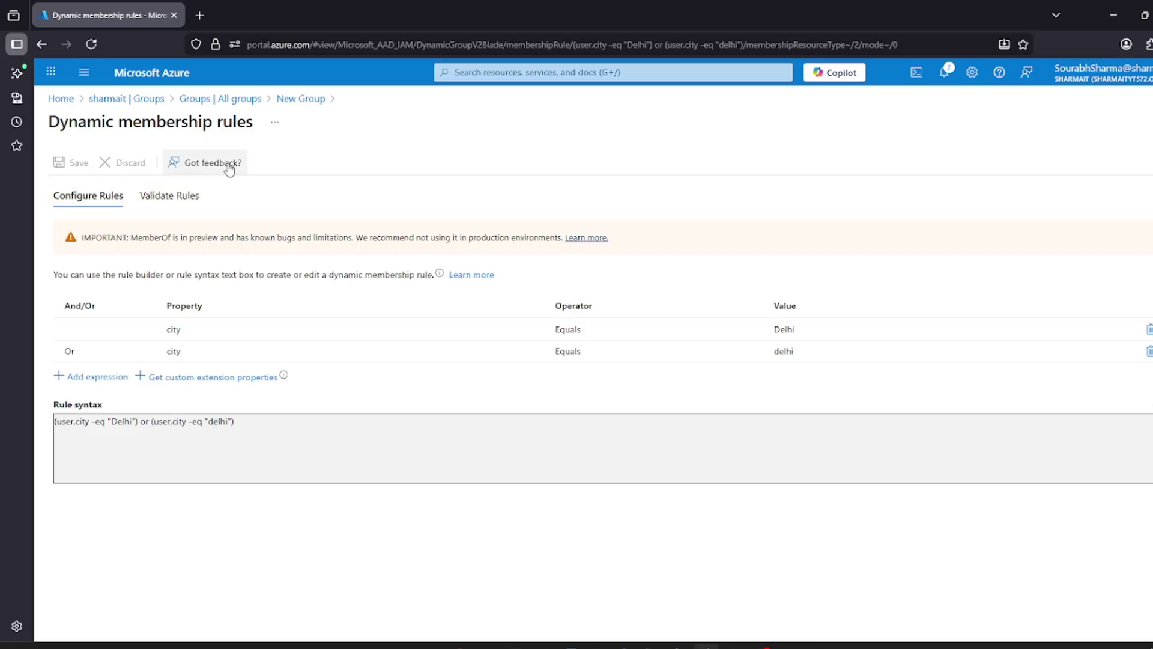
click(295, 99)
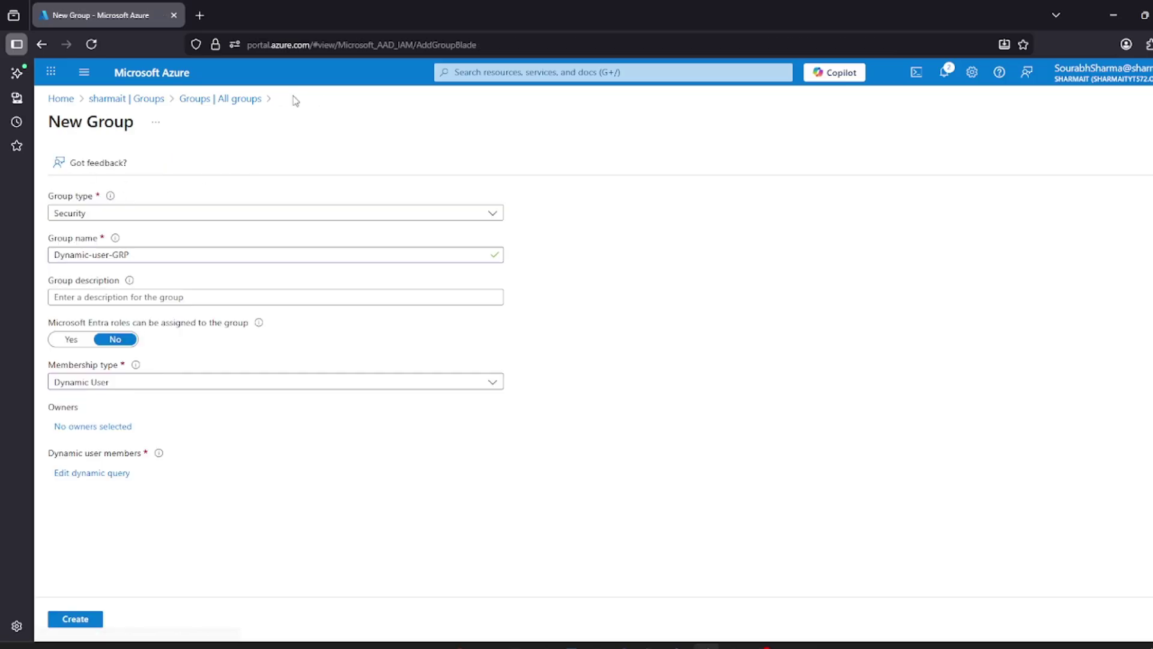
- Create the Dynamic-user-GRP group and refresh the list of all groups
click(76, 619)
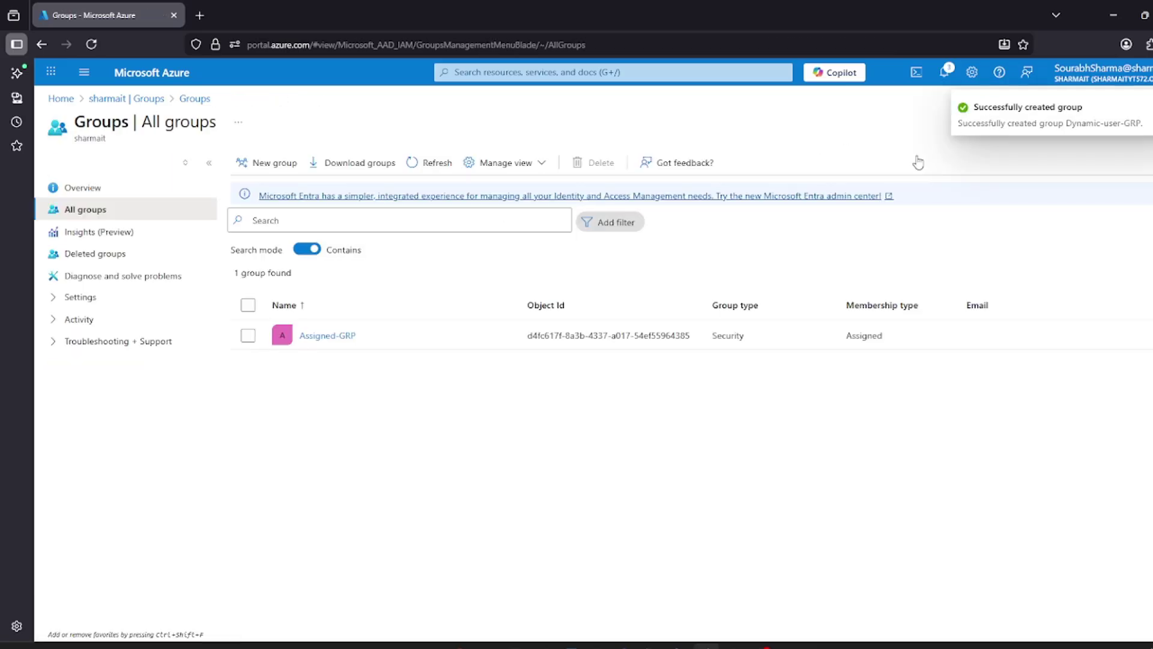
click(429, 165)
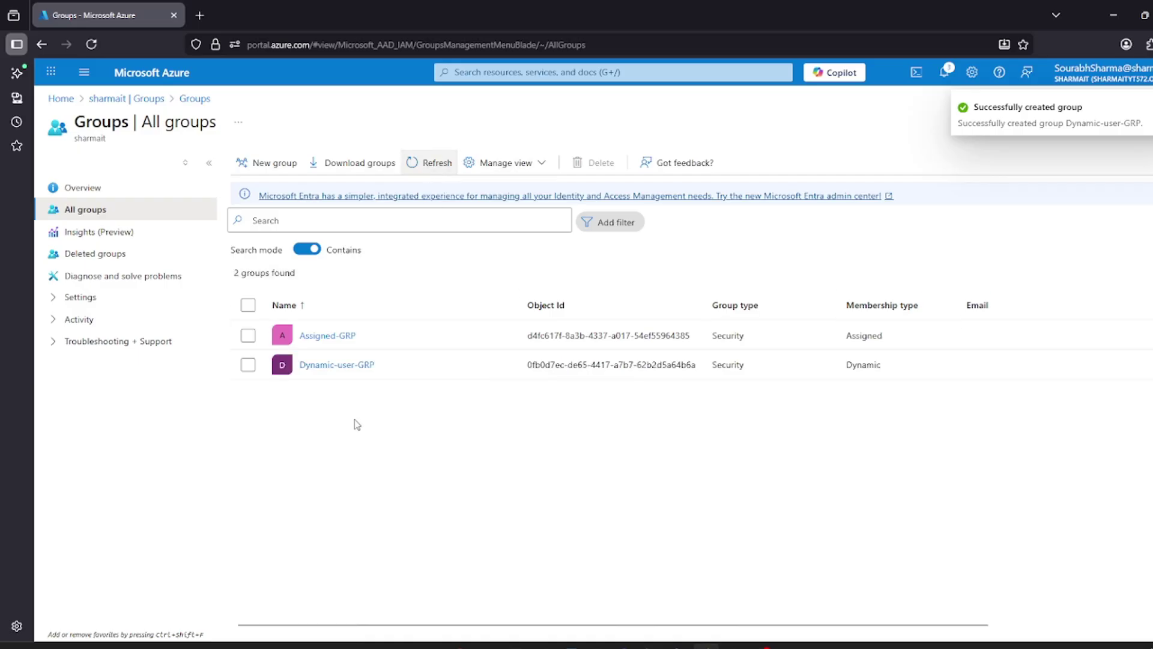
click(410, 369)
click(340, 442)
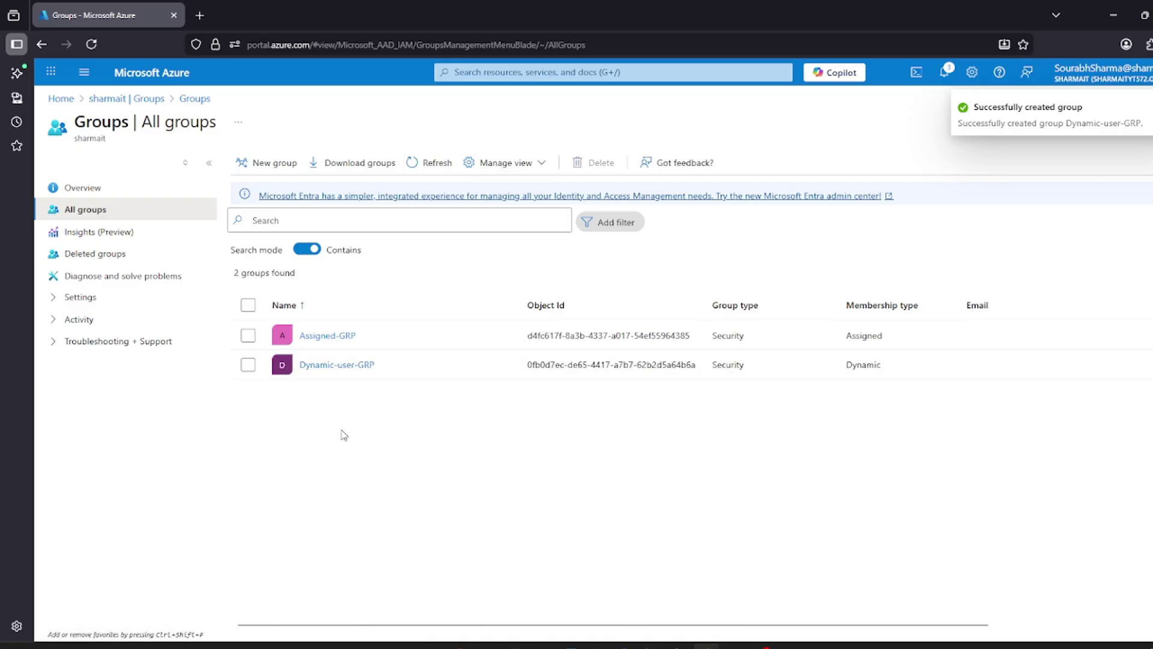
- Start a new internal user in the tenant with the user principal name test-dynamic
click(179, 102)
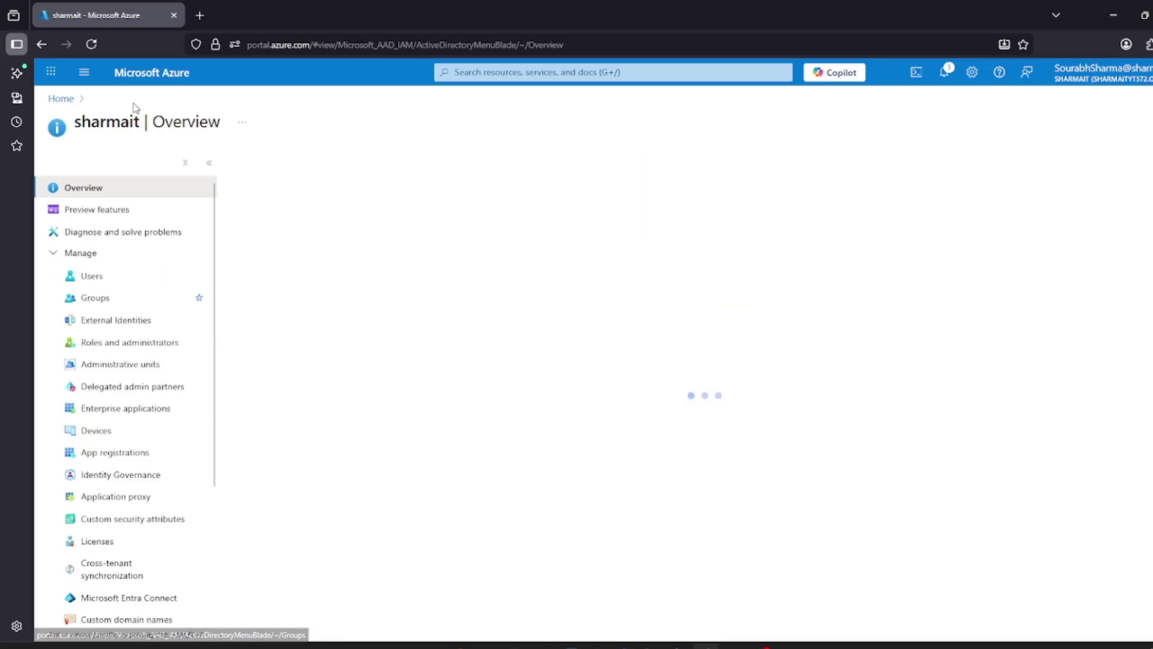
click(93, 278)
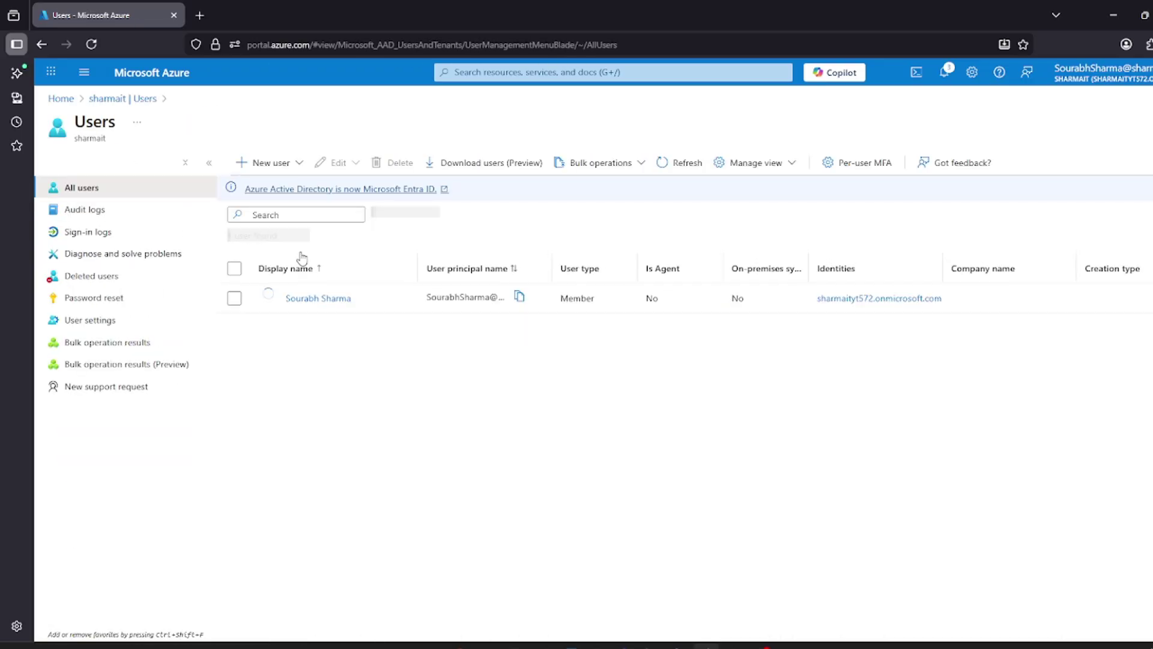
click(288, 163)
click(274, 205)
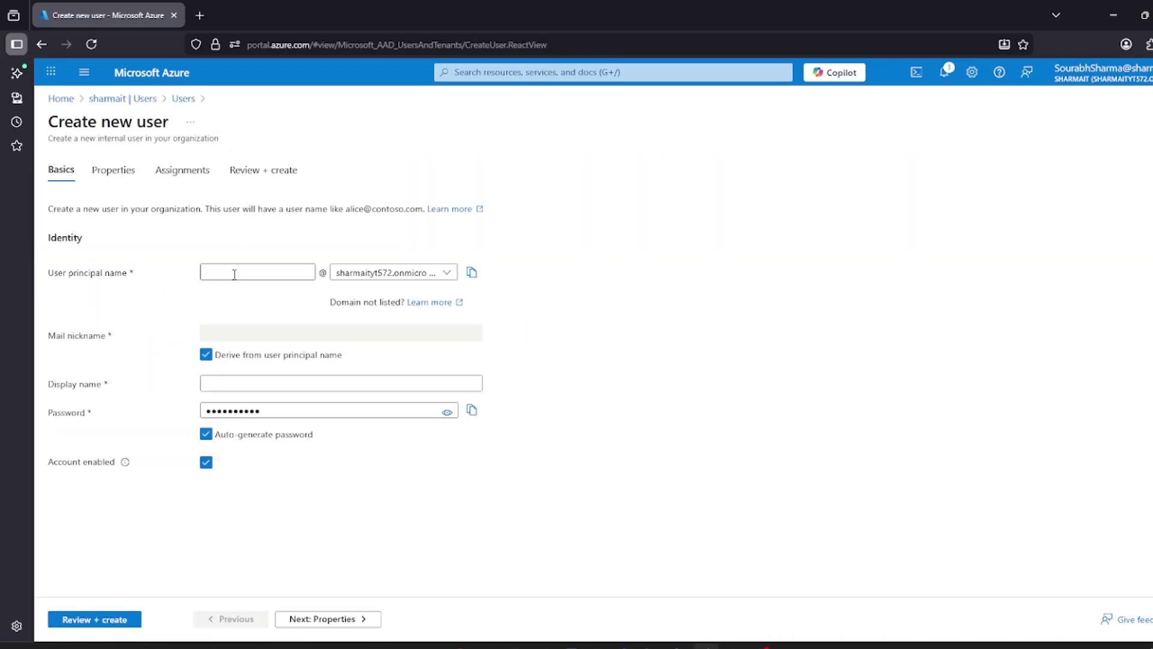
click(269, 271)
text(test-dynamic)
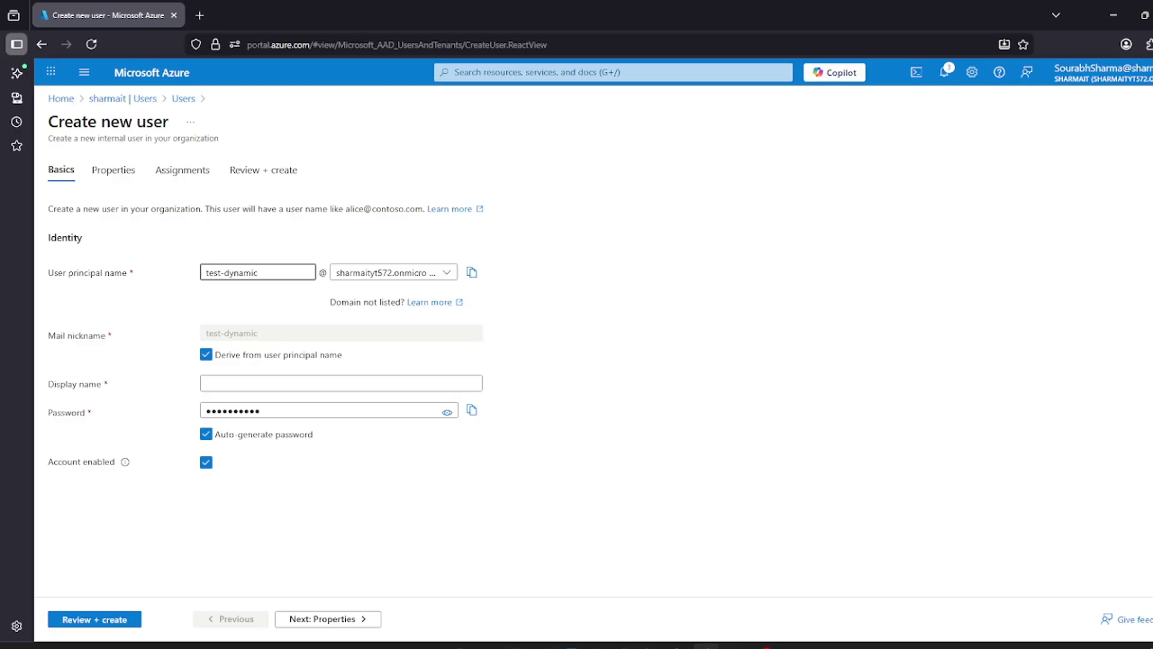
- Copy the user principal name test-dynamic into the new user's display name
click(270, 382)
click(272, 271)
key(ctrl+a)
key(ctrl+c)
click(242, 385)
key(ctrl+v)
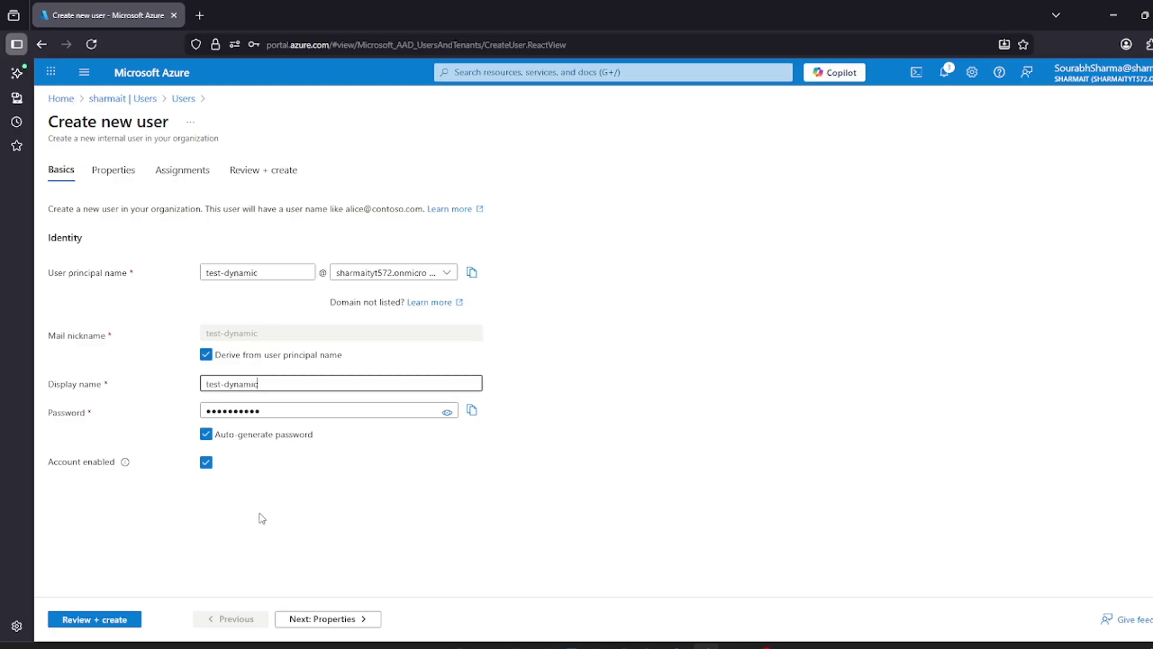
- Set the city in the new user's contact information to Delhi
click(311, 618)
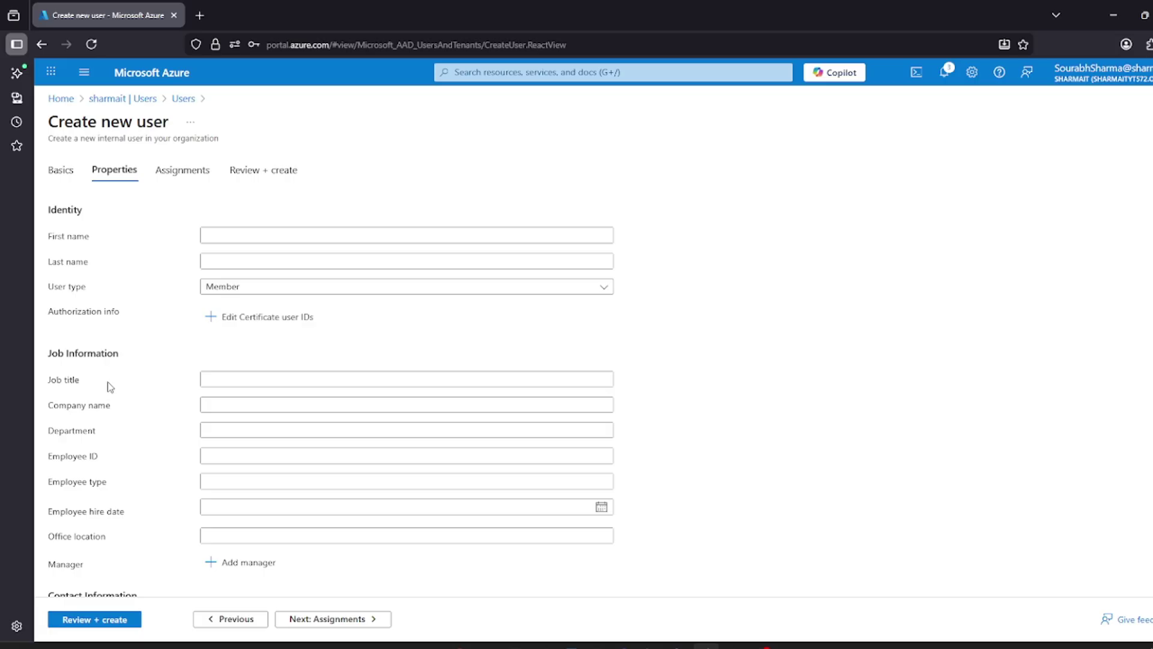
scroll(107, 381, down, 7)
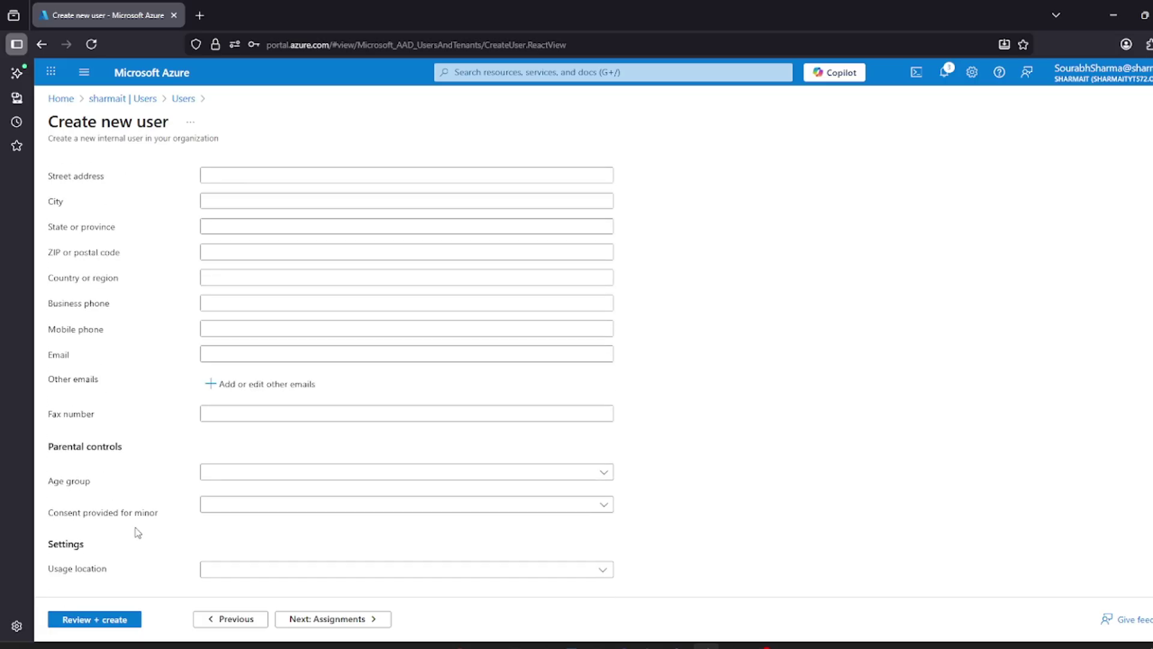
double_click(56, 202)
click(254, 194)
click(253, 194)
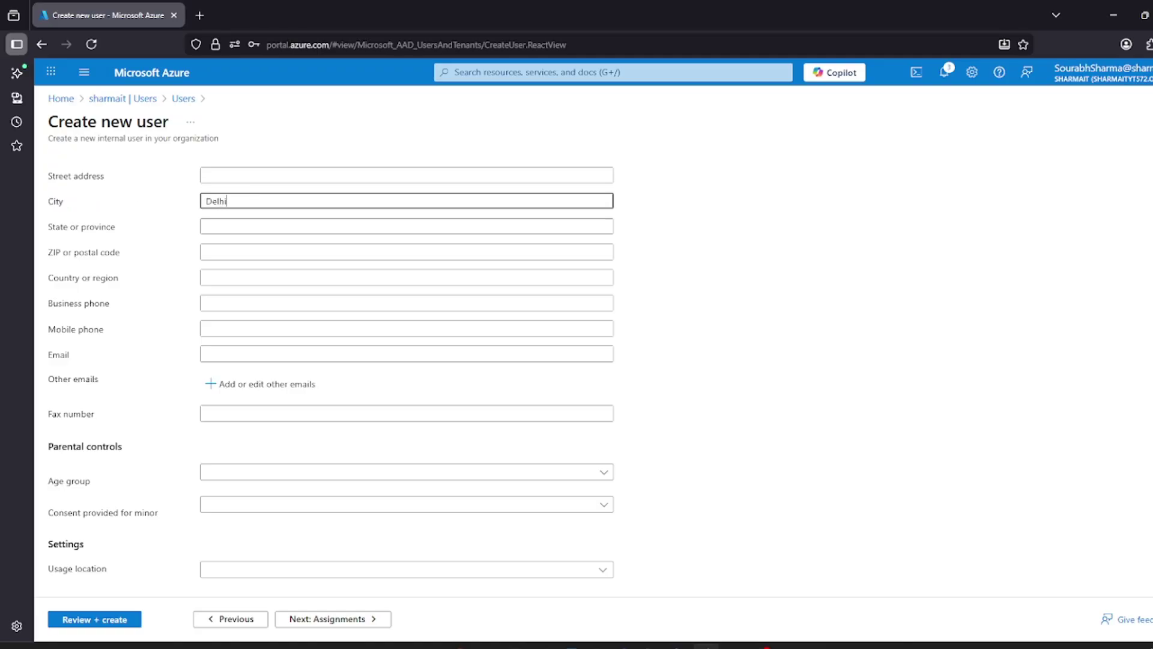
- Create the test-dynamic user, decline saving the password in the browser, and refresh the user list
click(113, 615)
click(84, 620)
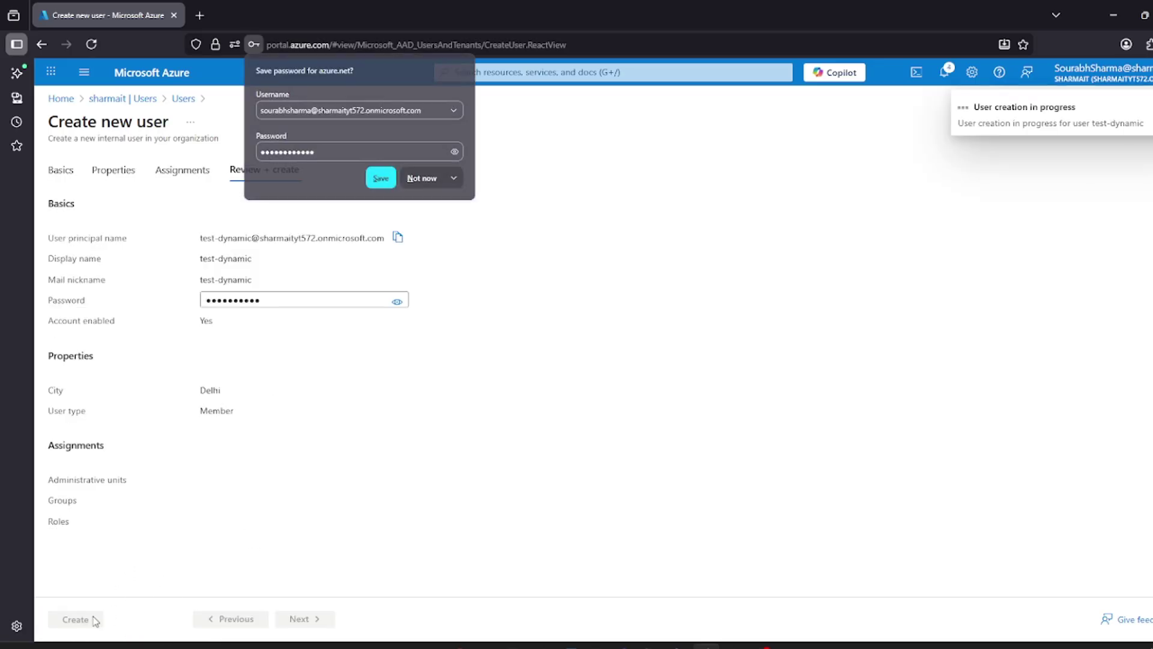
click(428, 179)
click(661, 478)
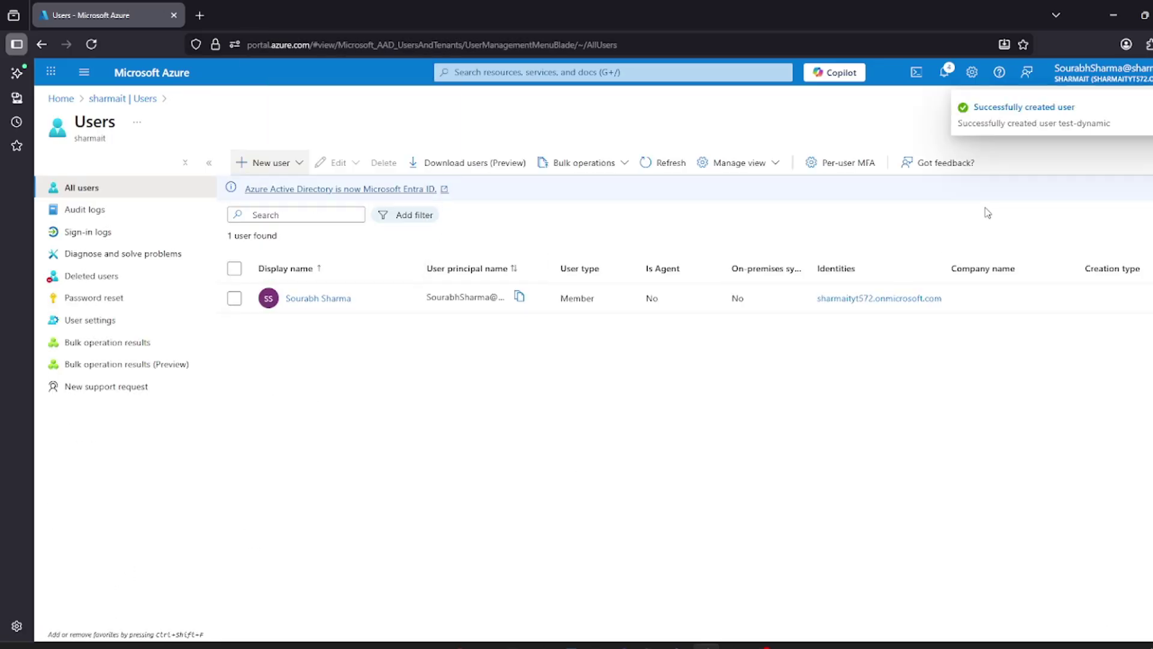
click(661, 168)
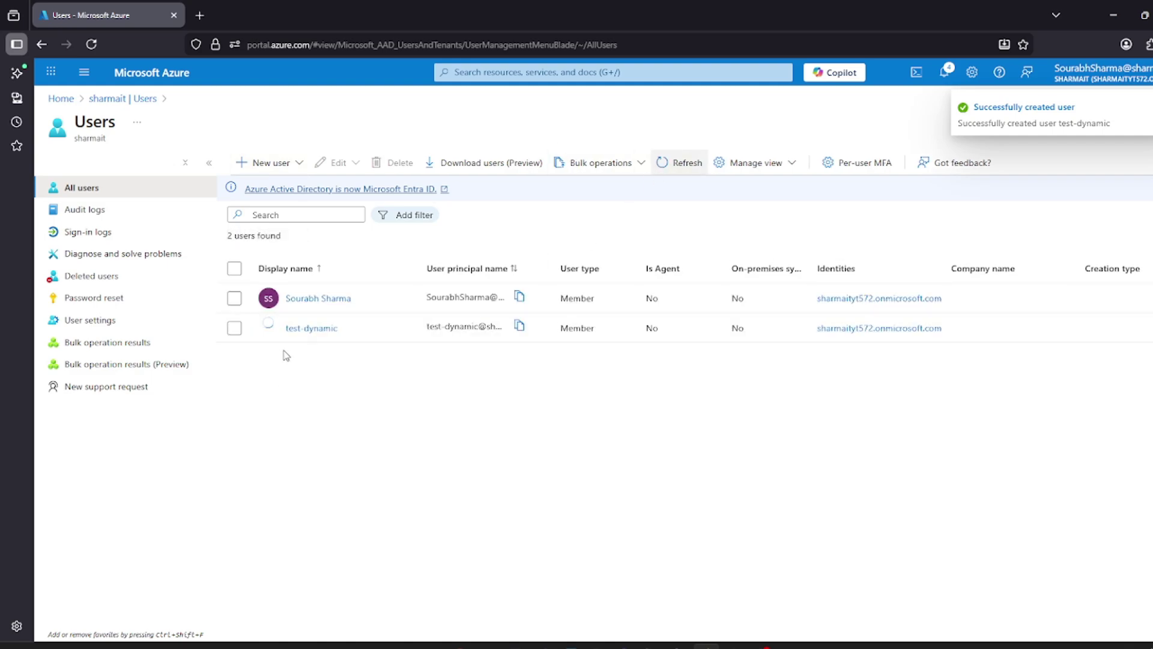
- Open the test-dynamic user and check its group memberships, refreshing the list
click(311, 328)
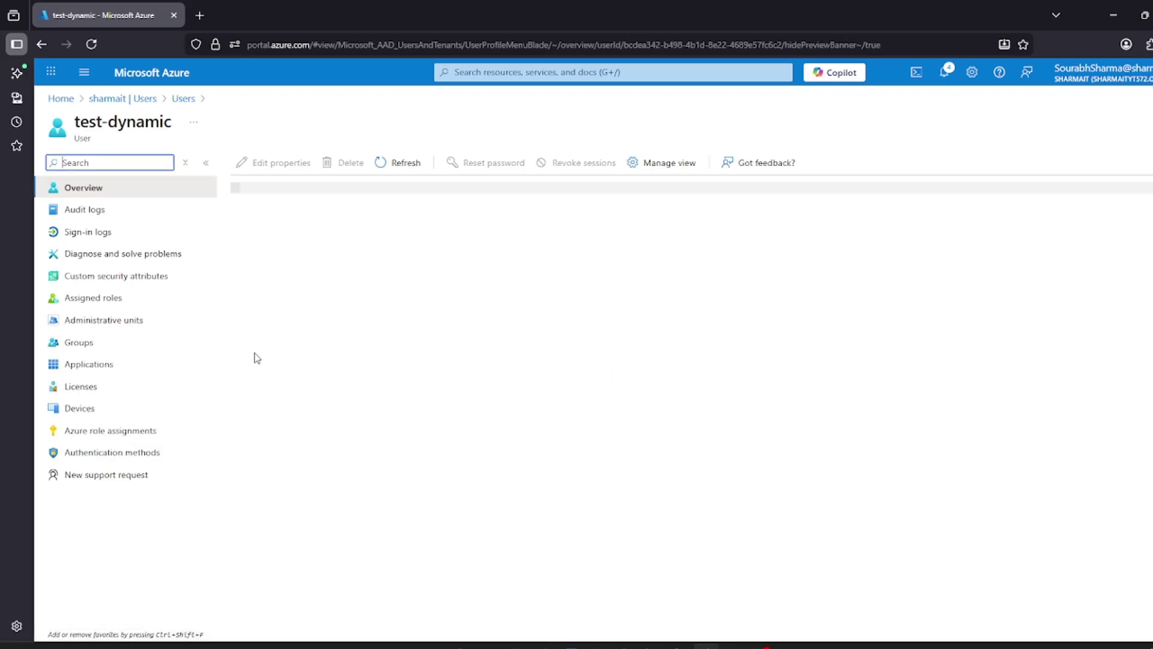
click(93, 351)
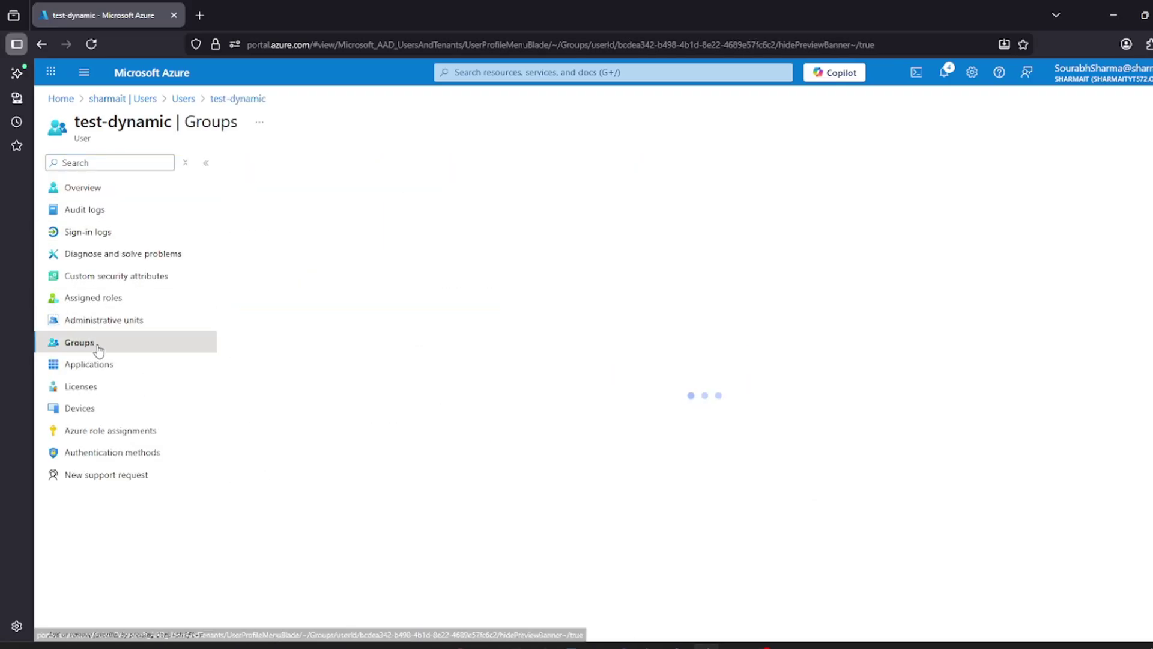
drag(354, 246, 277, 247)
click(308, 290)
click(489, 173)
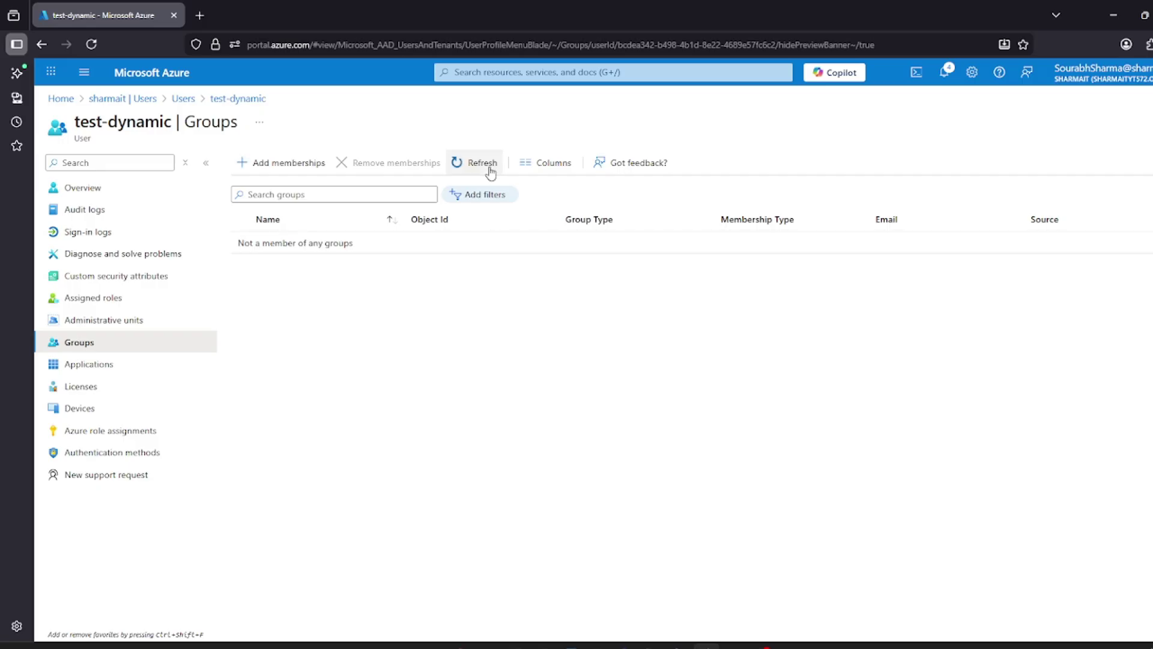
drag(360, 247, 293, 240)
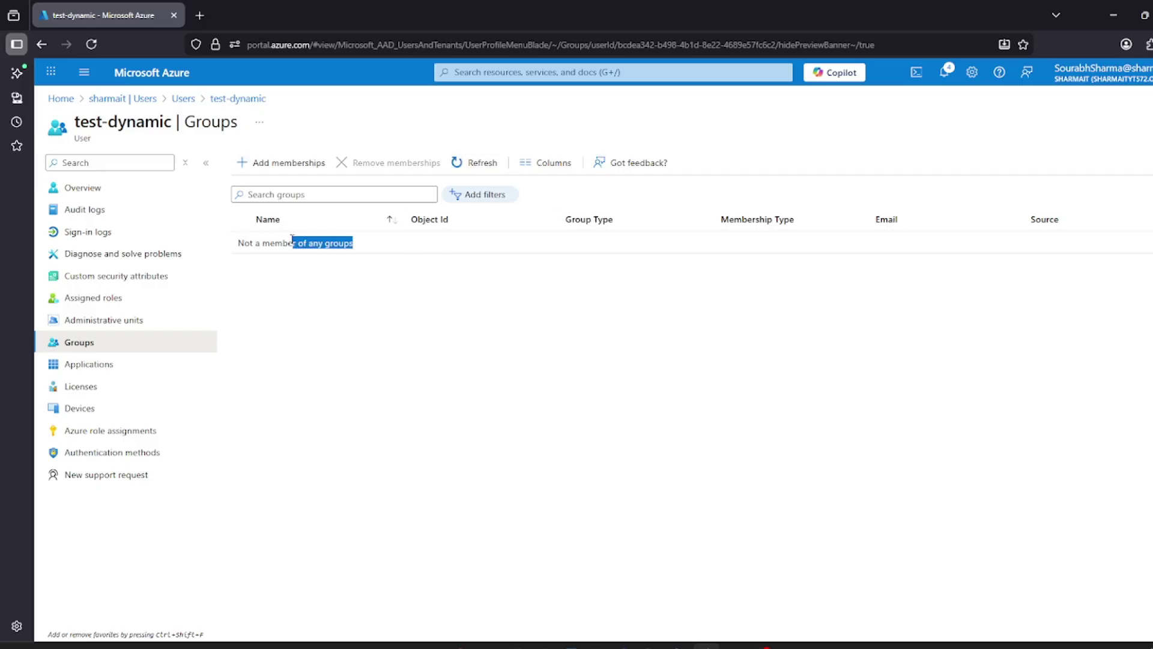
click(292, 280)
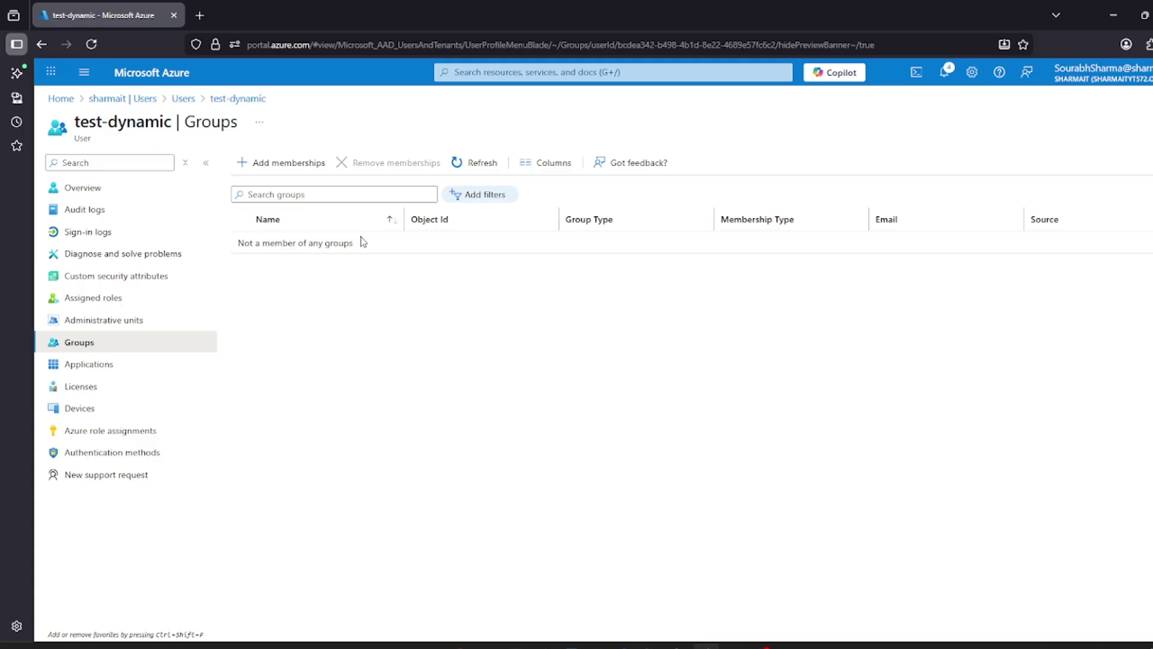
- Return to the user list and reopen test-dynamic to check its group memberships again
click(181, 101)
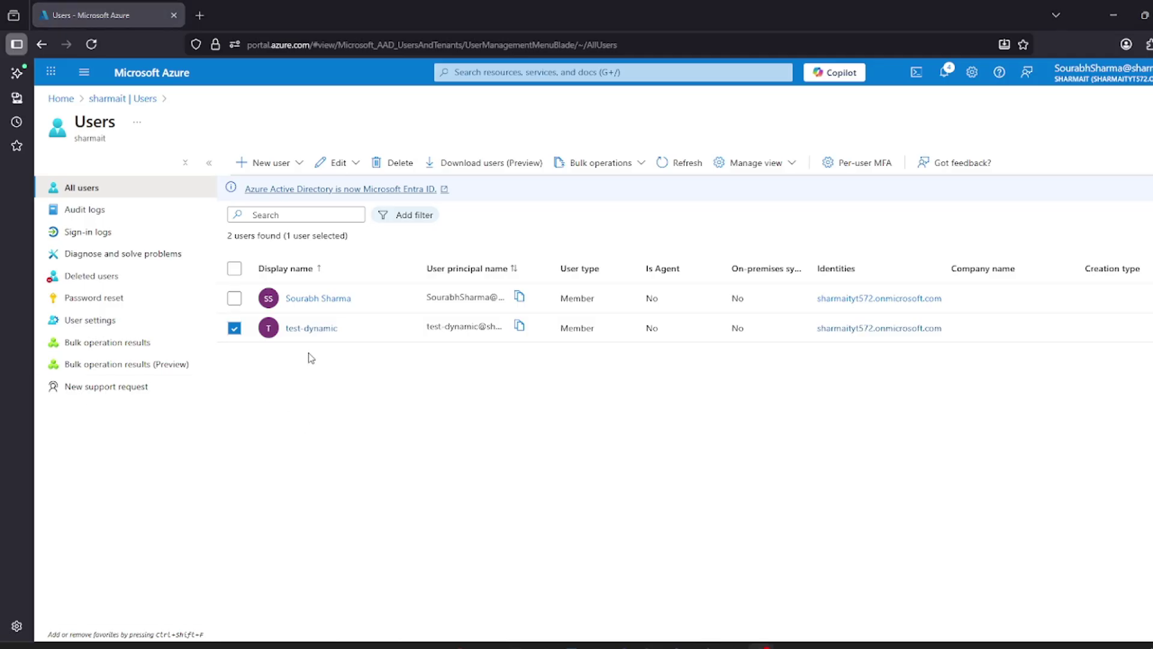
click(319, 335)
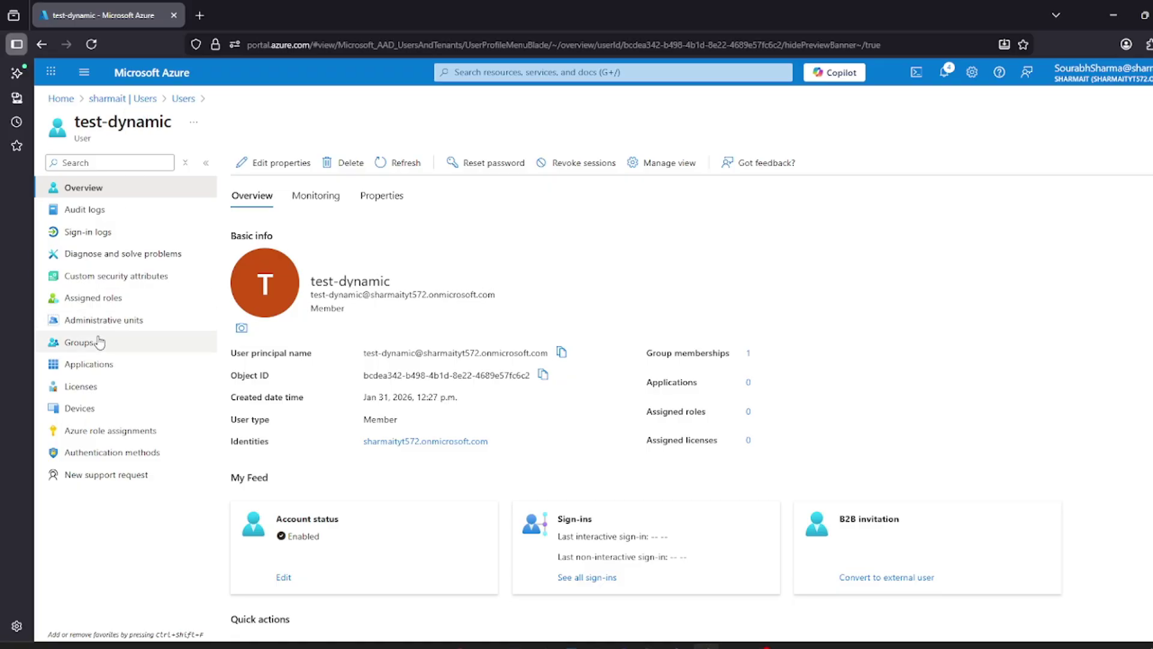
click(99, 341)
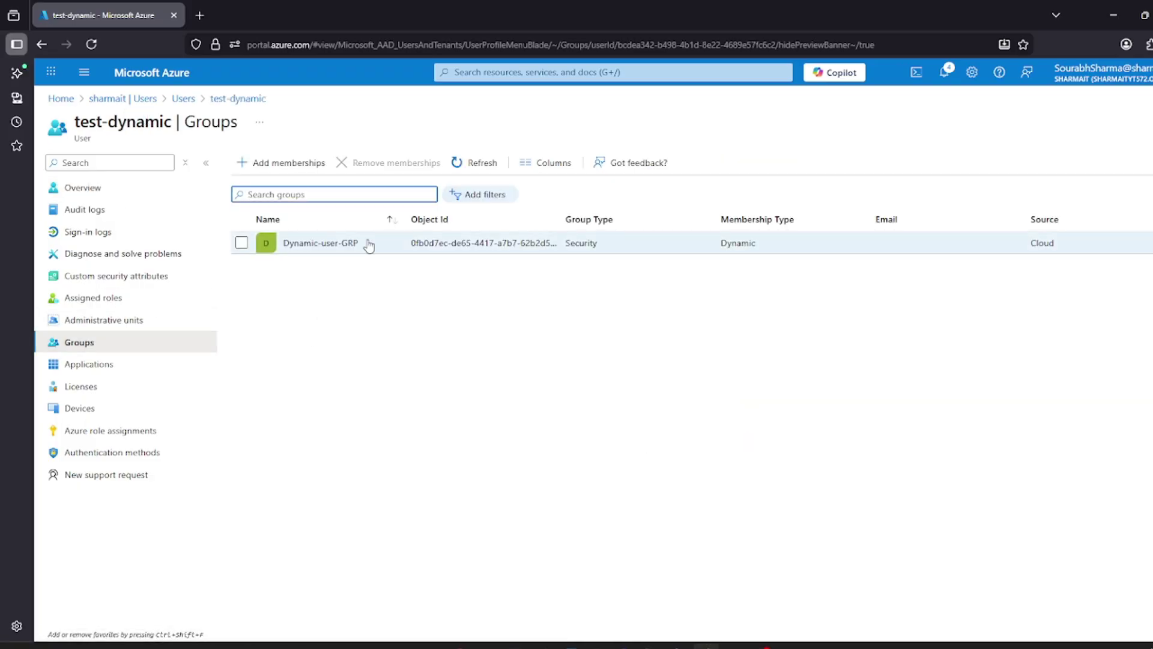
drag(369, 245, 299, 306)
click(299, 307)
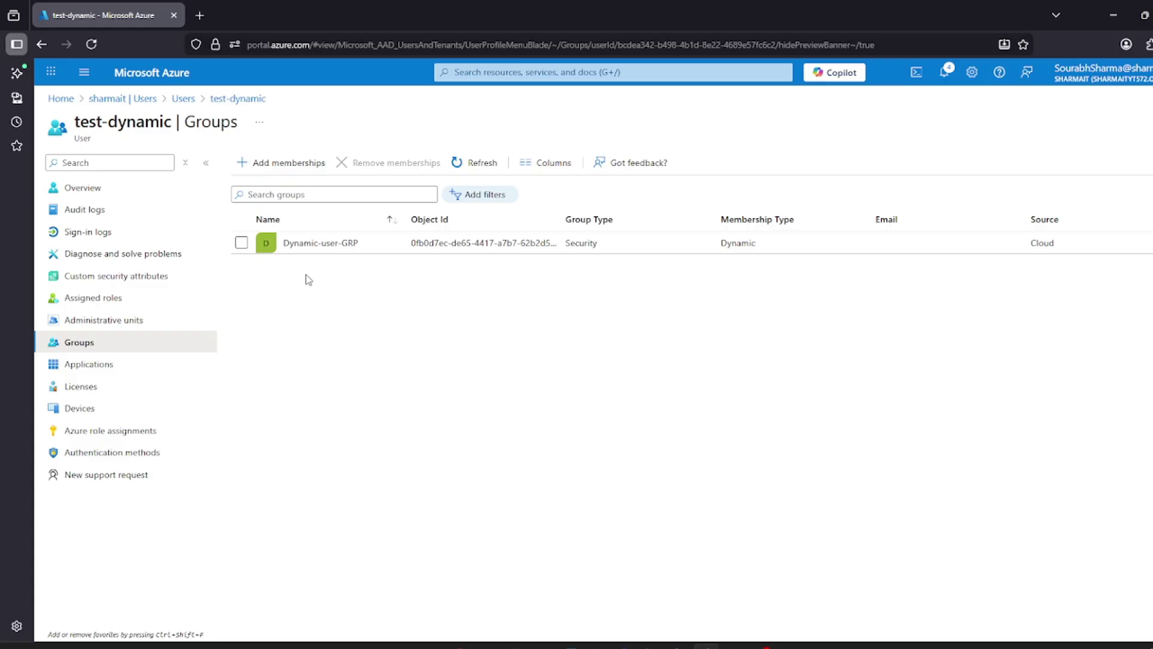
- Try to remove test-dynamic from Dynamic-user-GRP through the user's group memberships
click(241, 242)
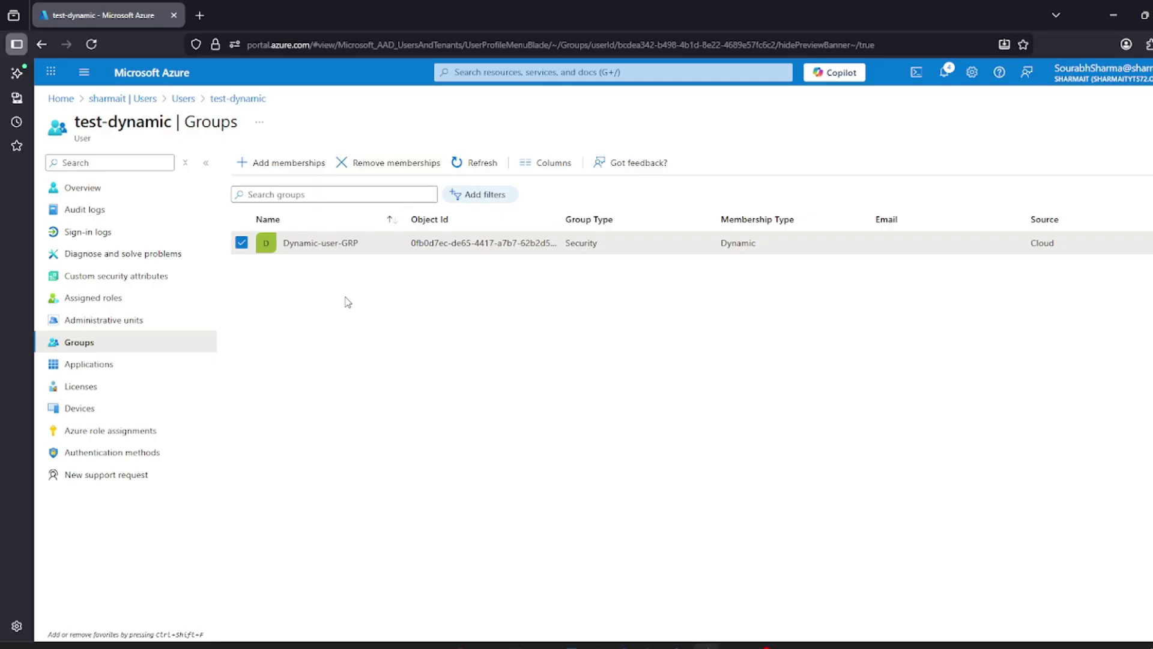
click(420, 163)
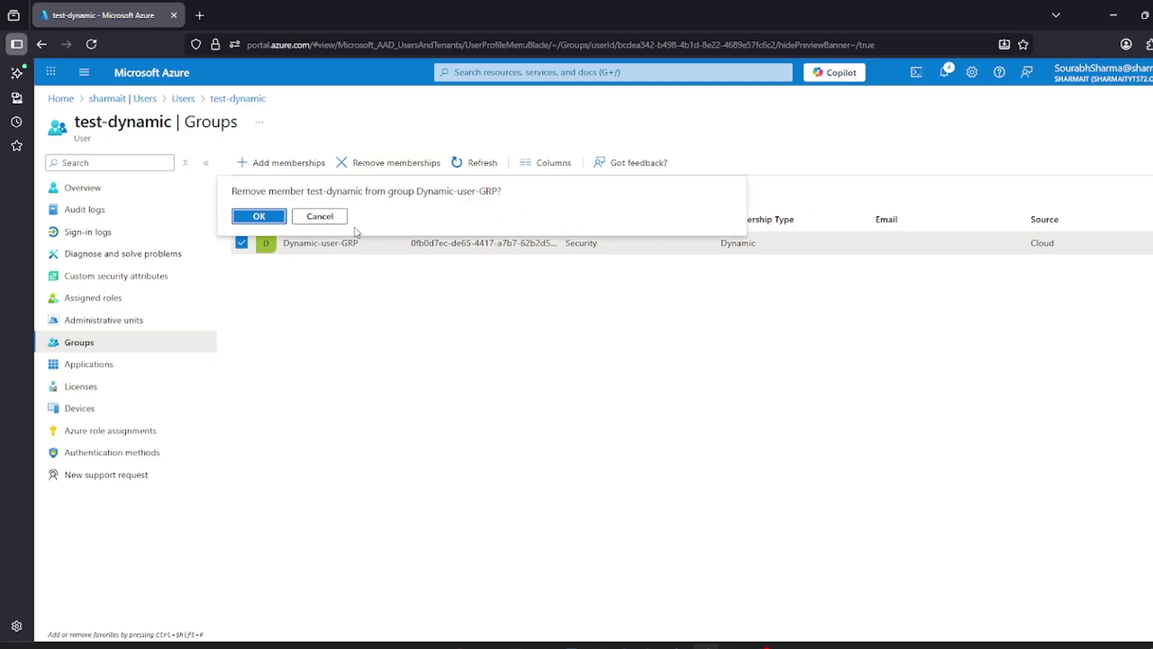
click(259, 217)
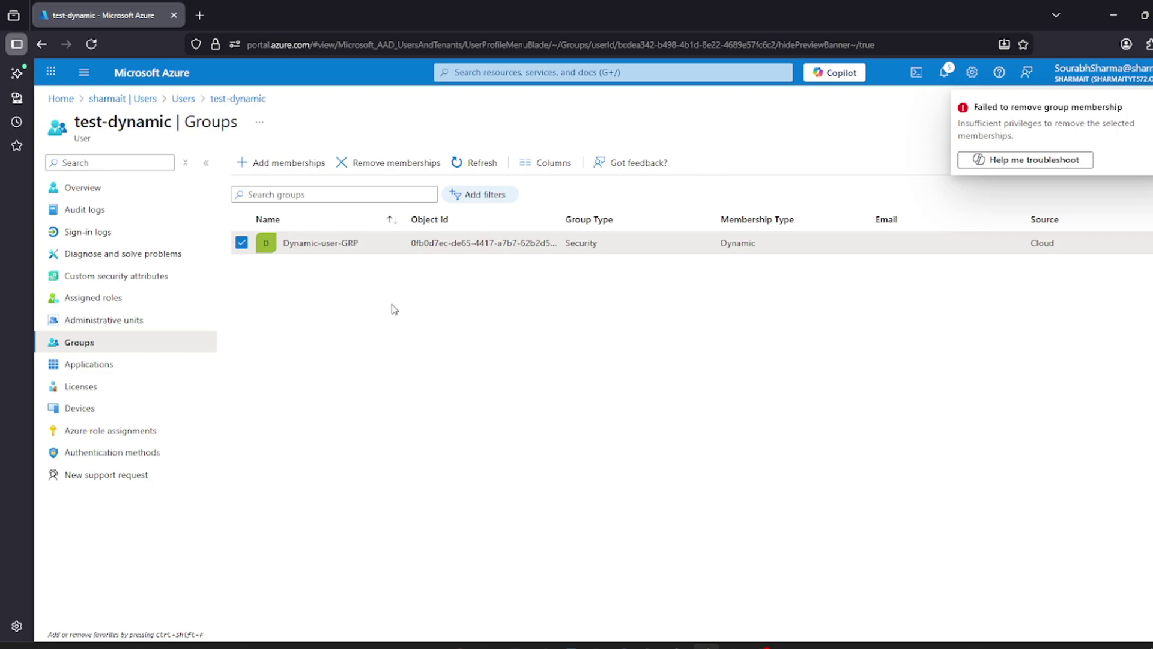
- Switch to PowerPoint, highlight "Automatically updates users/devices" on the Dynamic Group & Use Case slide, and return to the Azure portal
click(733, 646)
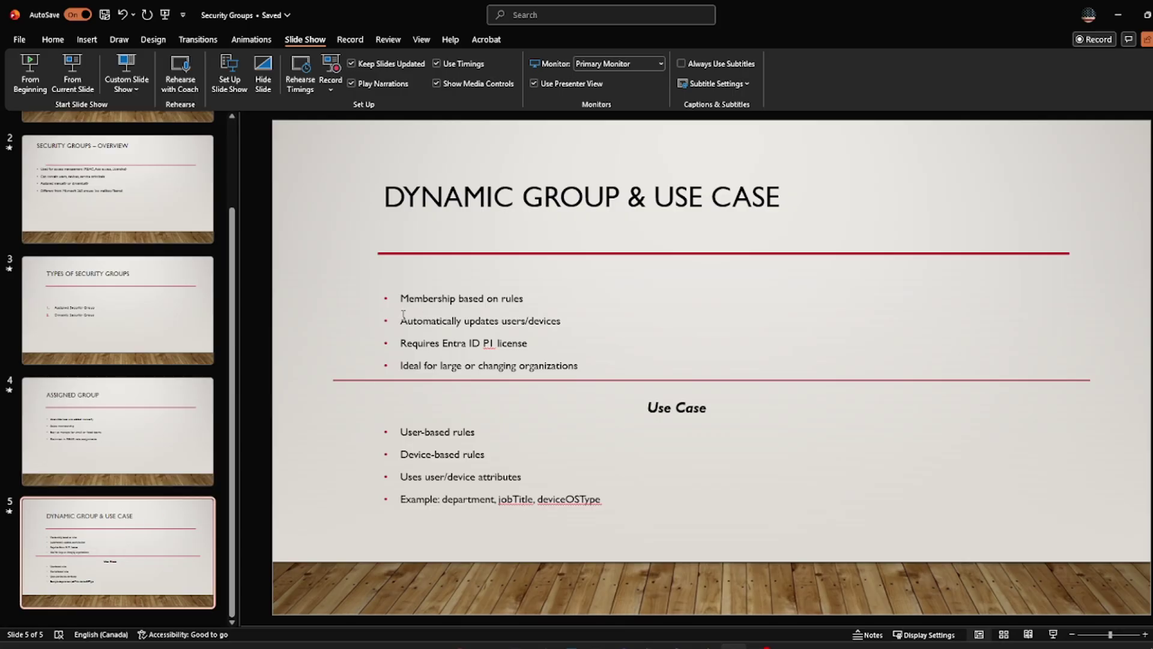
drag(403, 315, 546, 326)
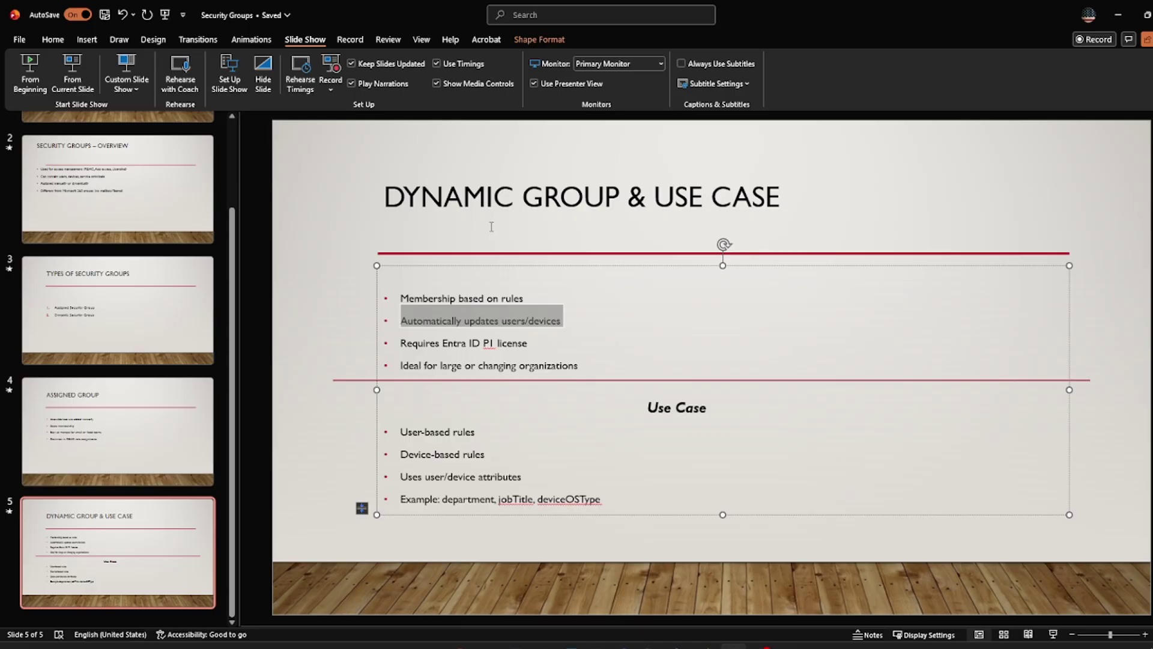
click(1117, 15)
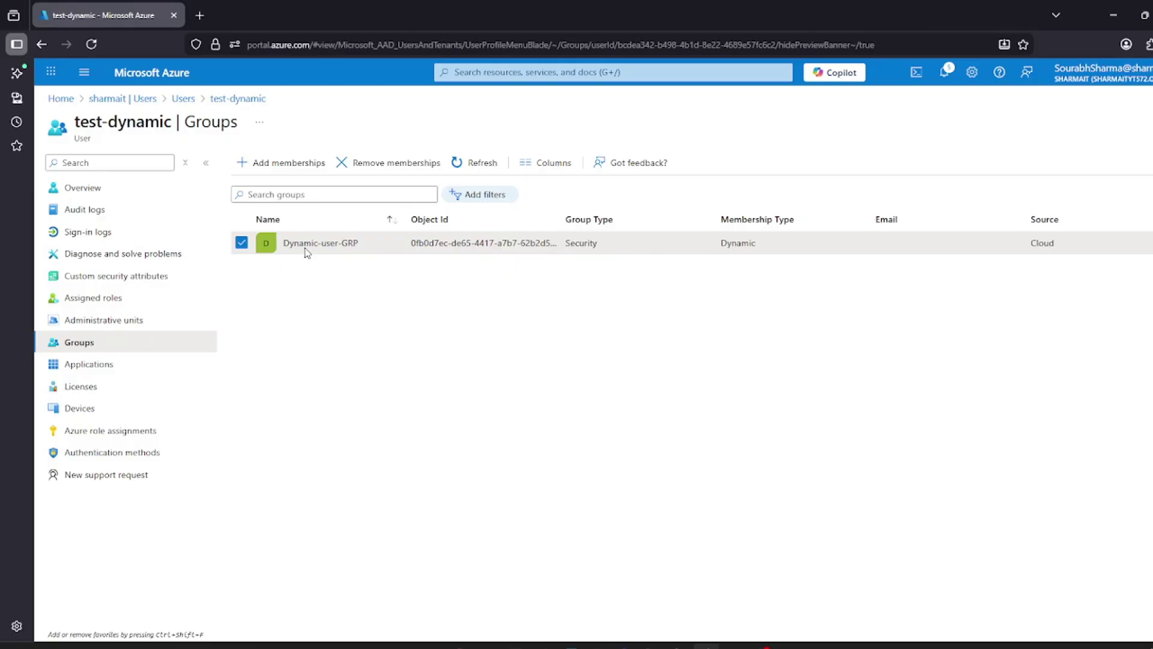
- Retry removing the test-dynamic user's Dynamic-user-GRP membership
click(373, 166)
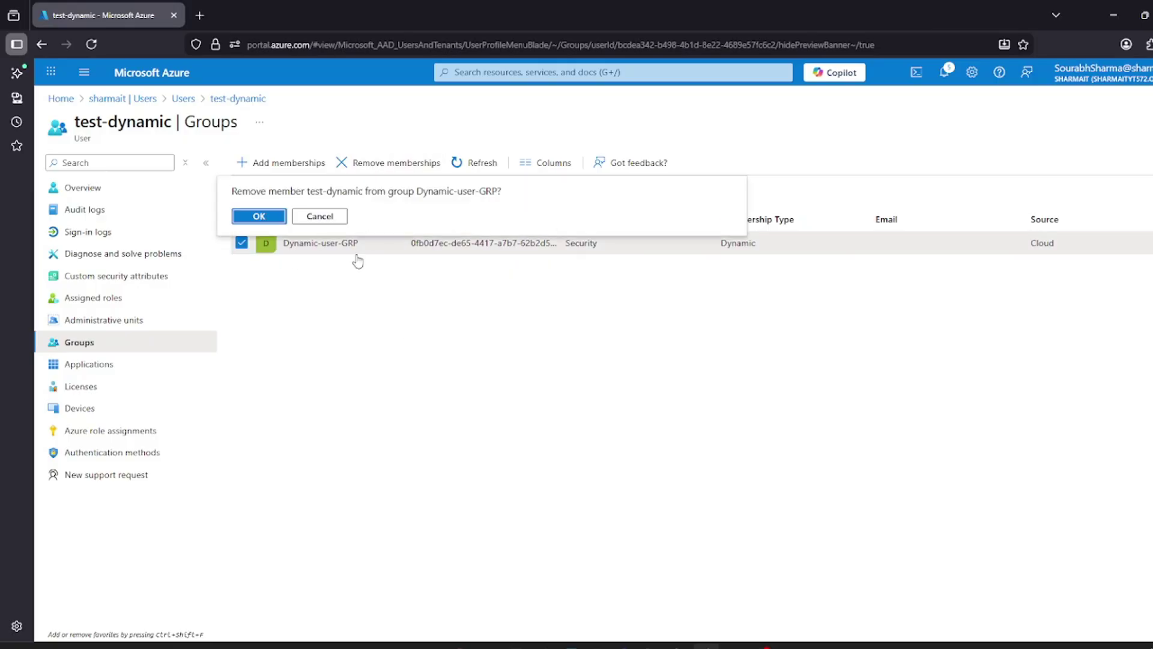
click(258, 215)
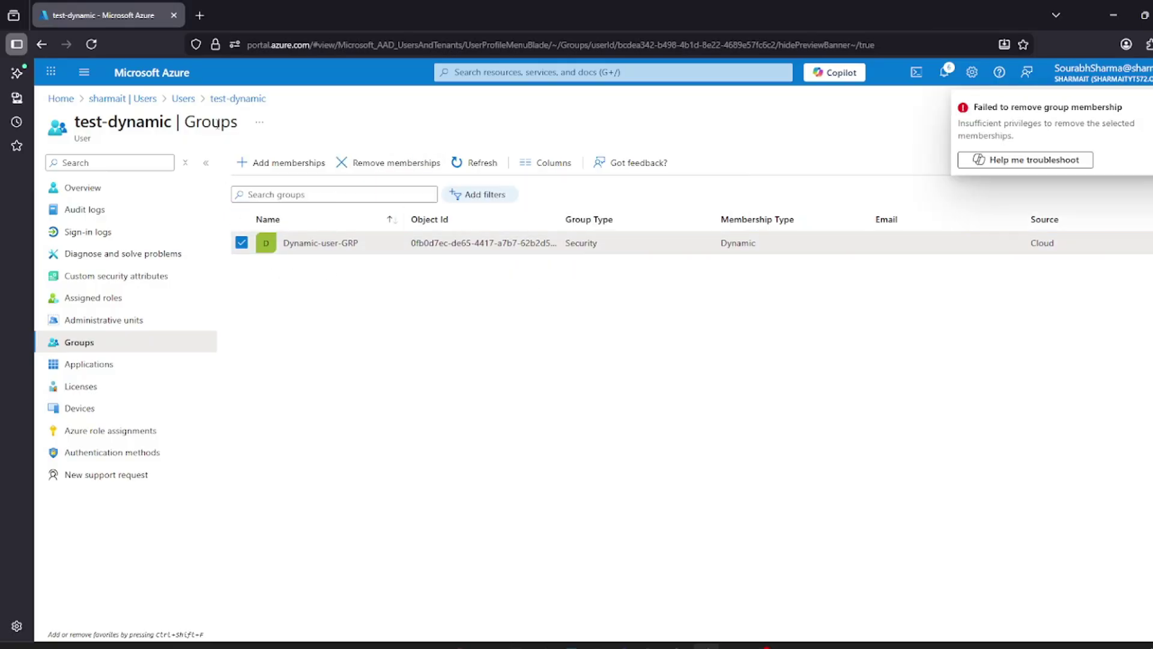
- Open the Dynamic-user-GRP member list and try to add the tenant's other existing user as a member manually
click(311, 249)
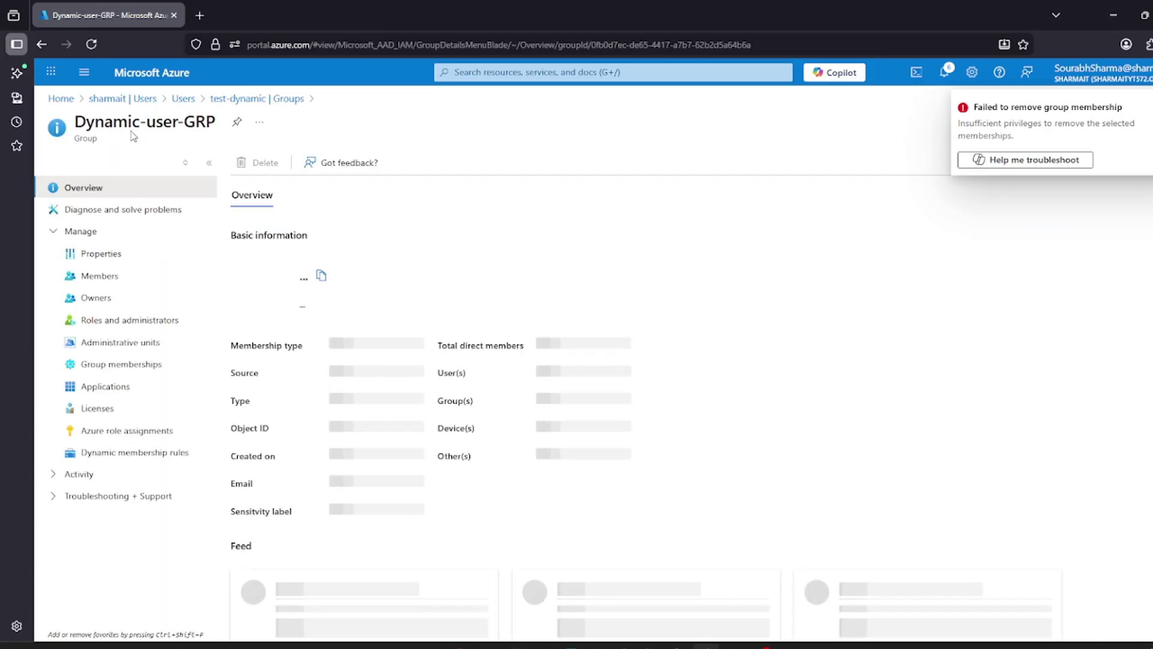
click(191, 275)
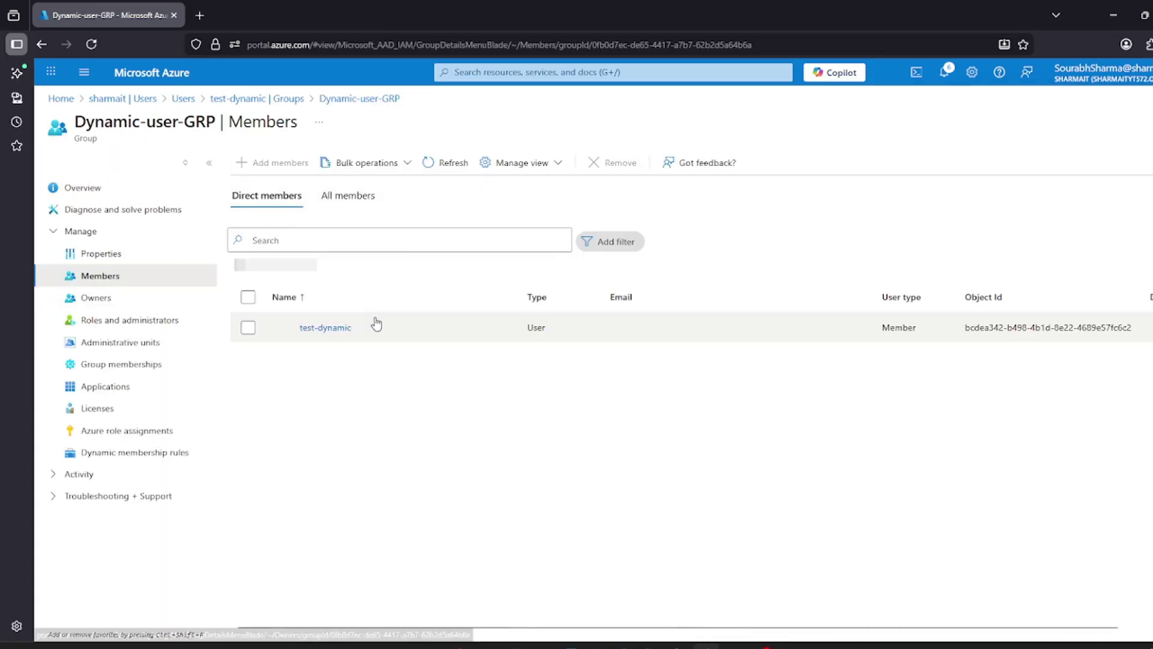
click(280, 163)
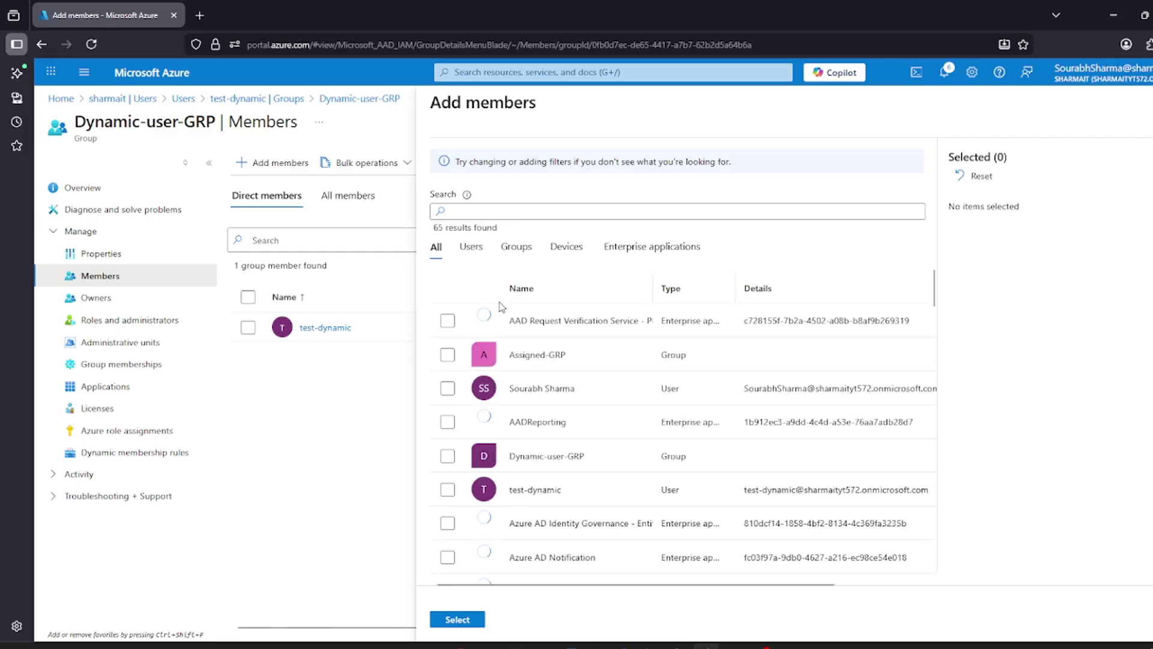
click(447, 388)
click(478, 621)
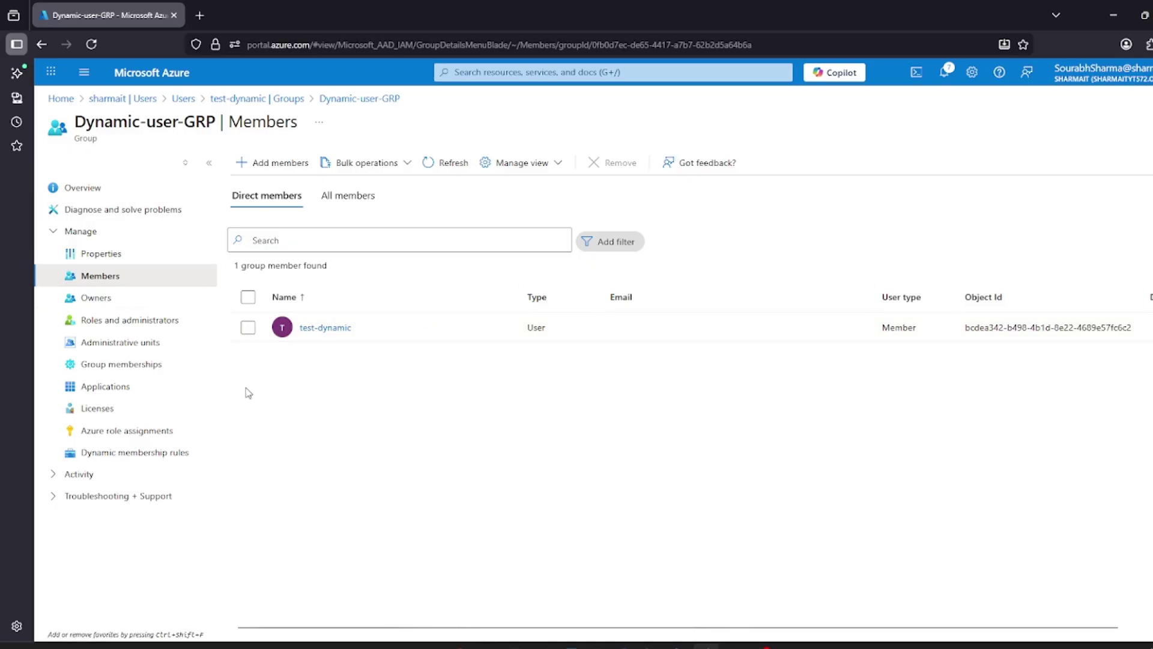
- Return to the sharmait tenant and open its list of all groups
click(183, 99)
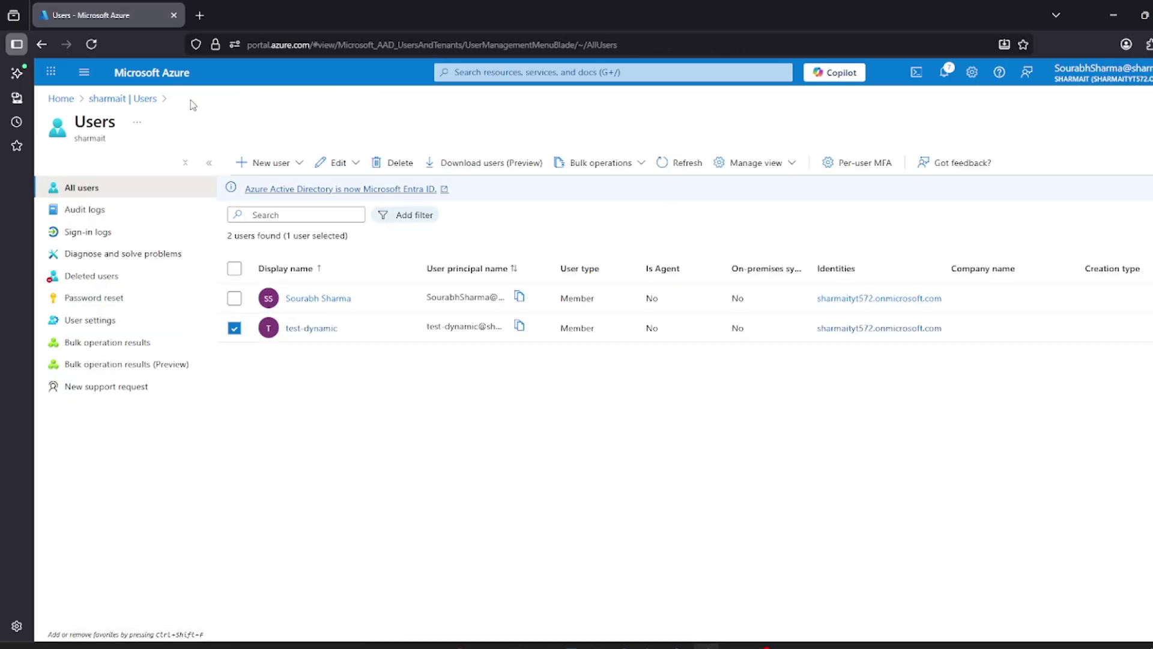
click(122, 100)
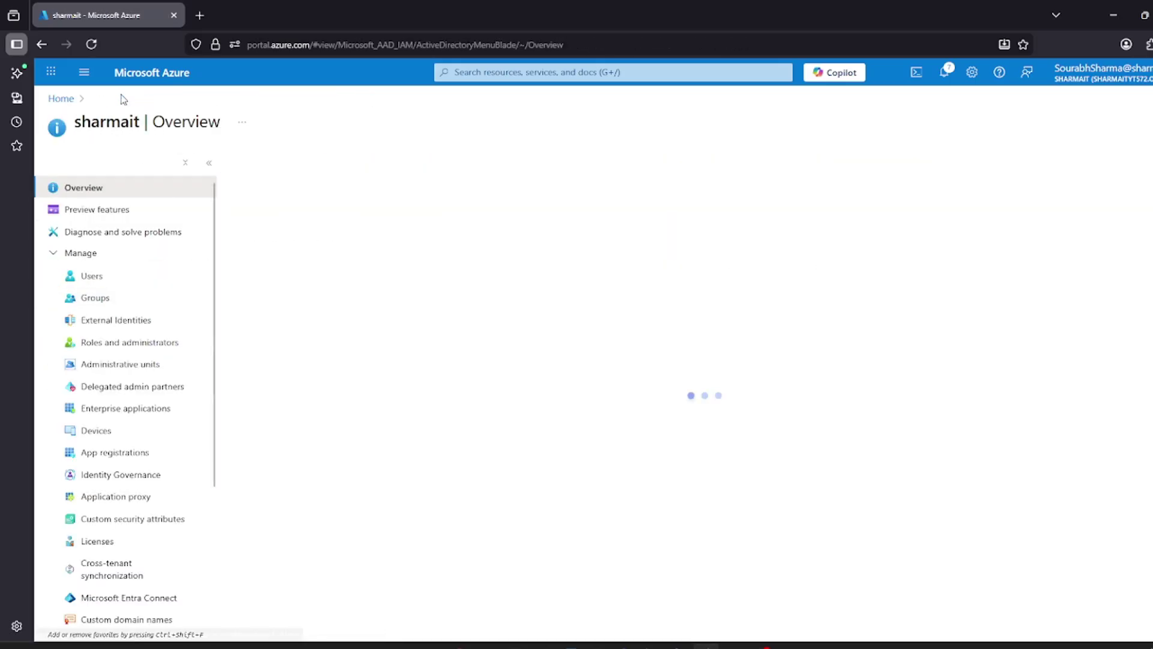
click(99, 304)
click(85, 300)
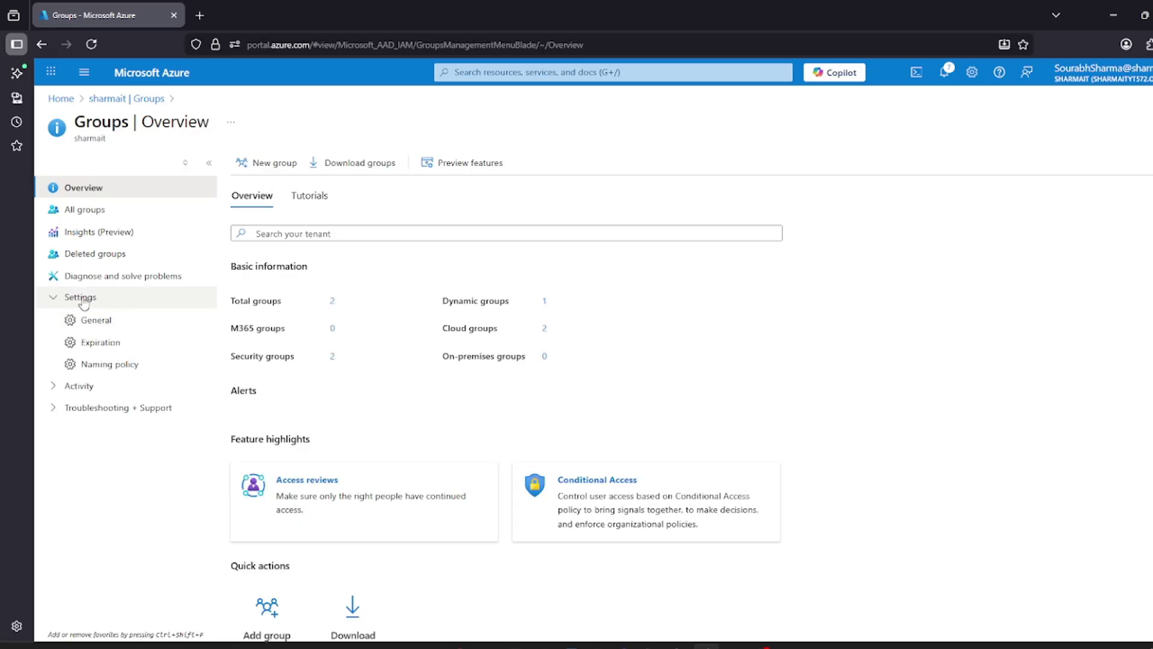
click(84, 300)
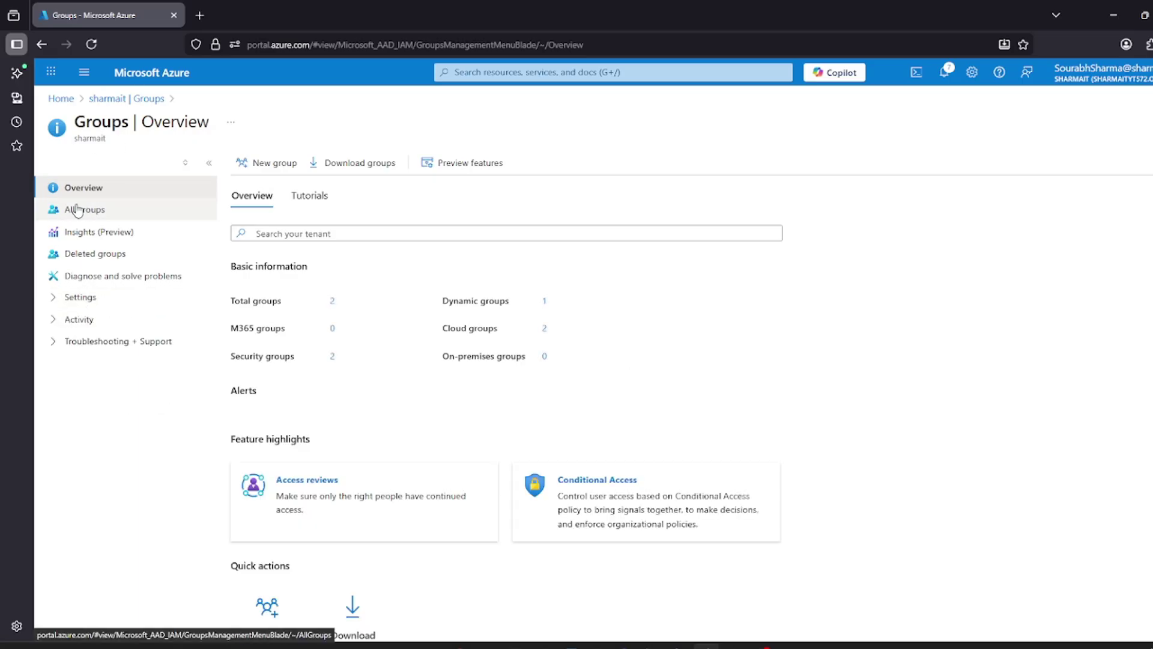
click(77, 211)
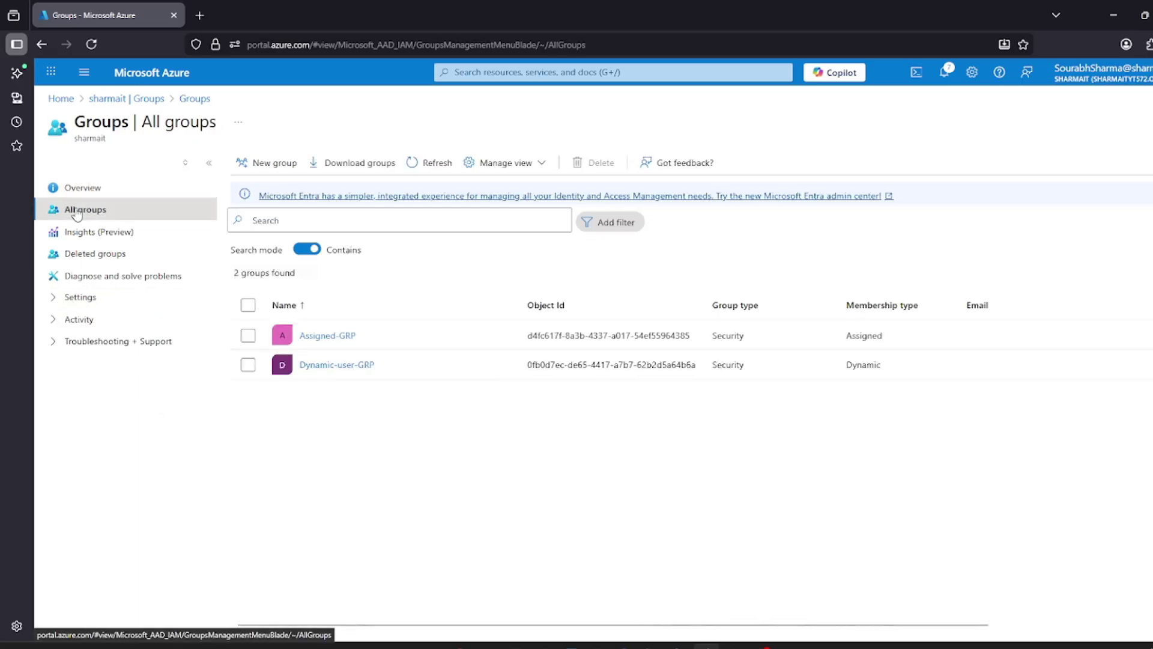
- Start a new security group named Dynamic-Devices with the Dynamic Device membership type
click(248, 171)
click(163, 250)
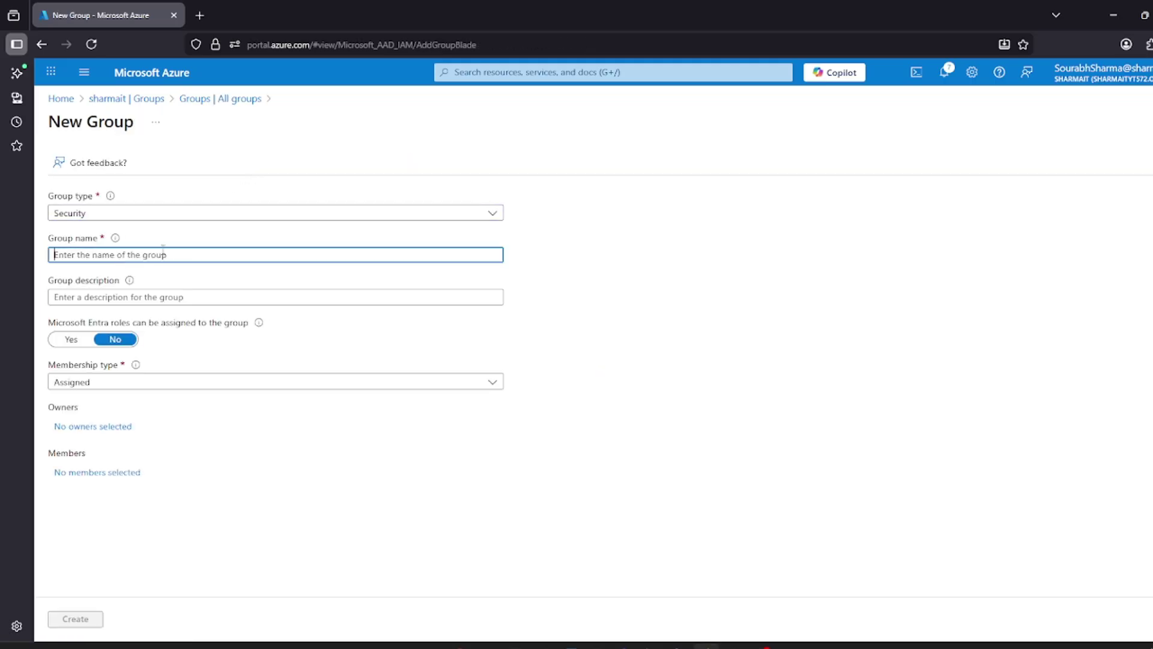
text(Dynamic-Devices)
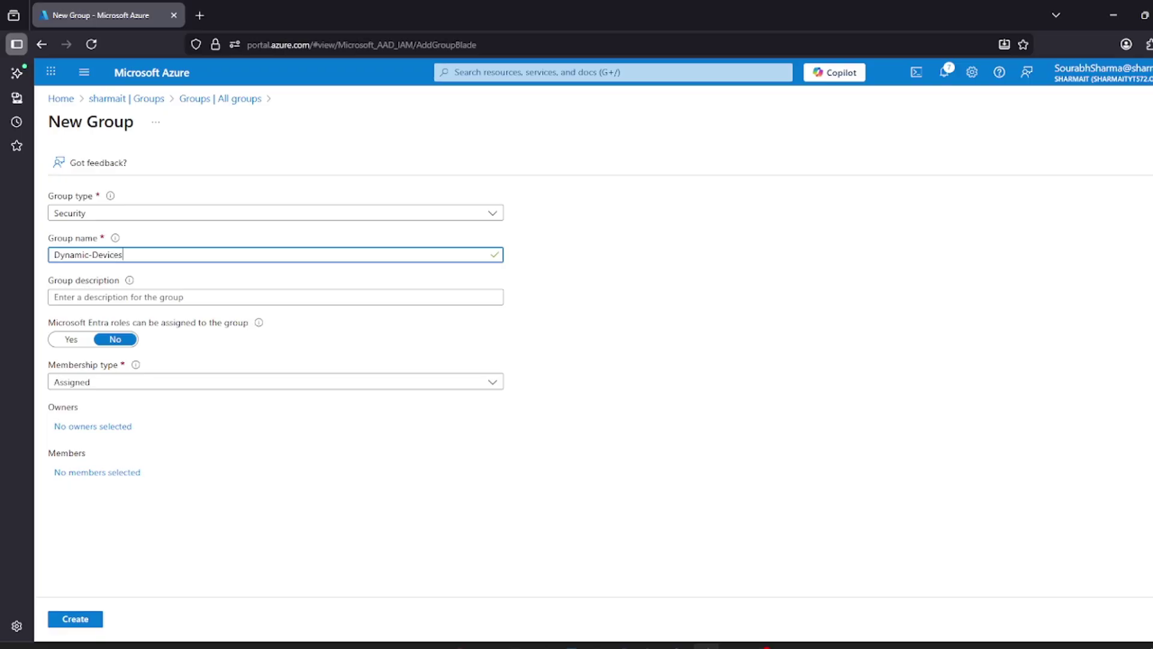
click(129, 385)
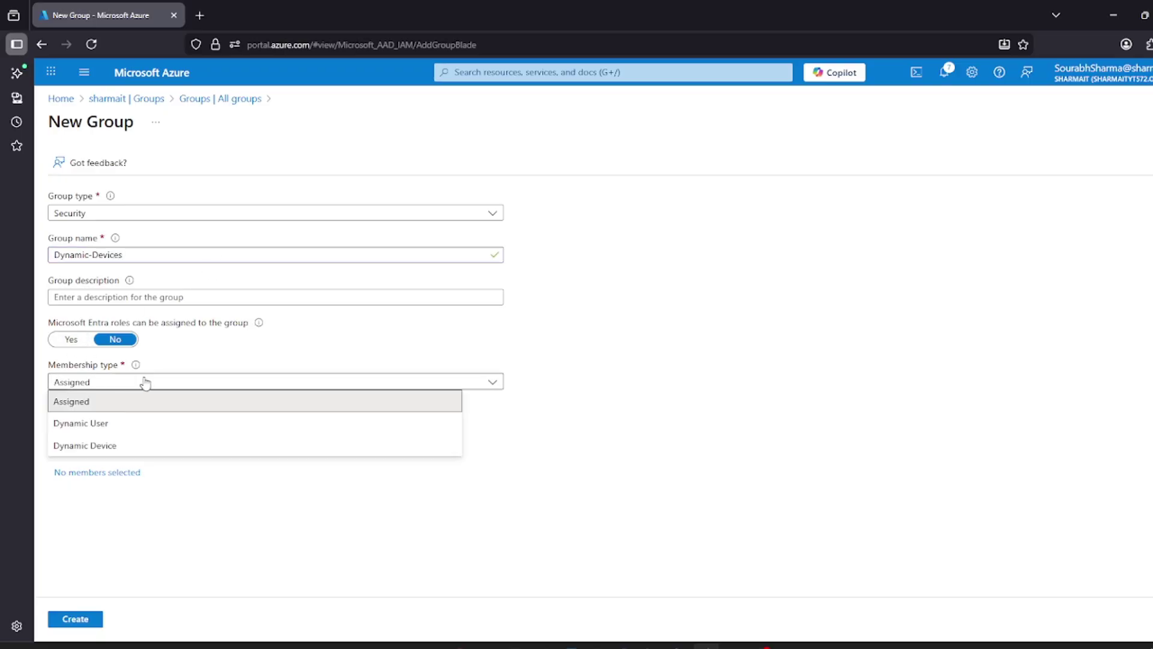
click(126, 446)
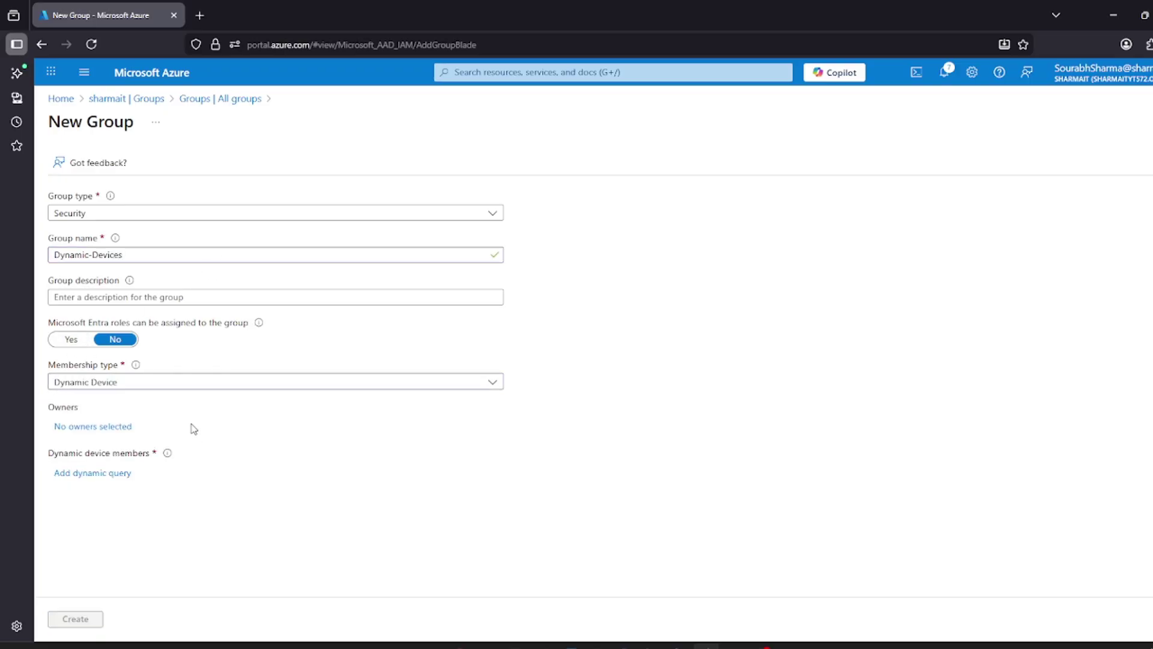
- Add a dynamic query for the group, review the available device properties, and choose displayName for the first expression
click(107, 475)
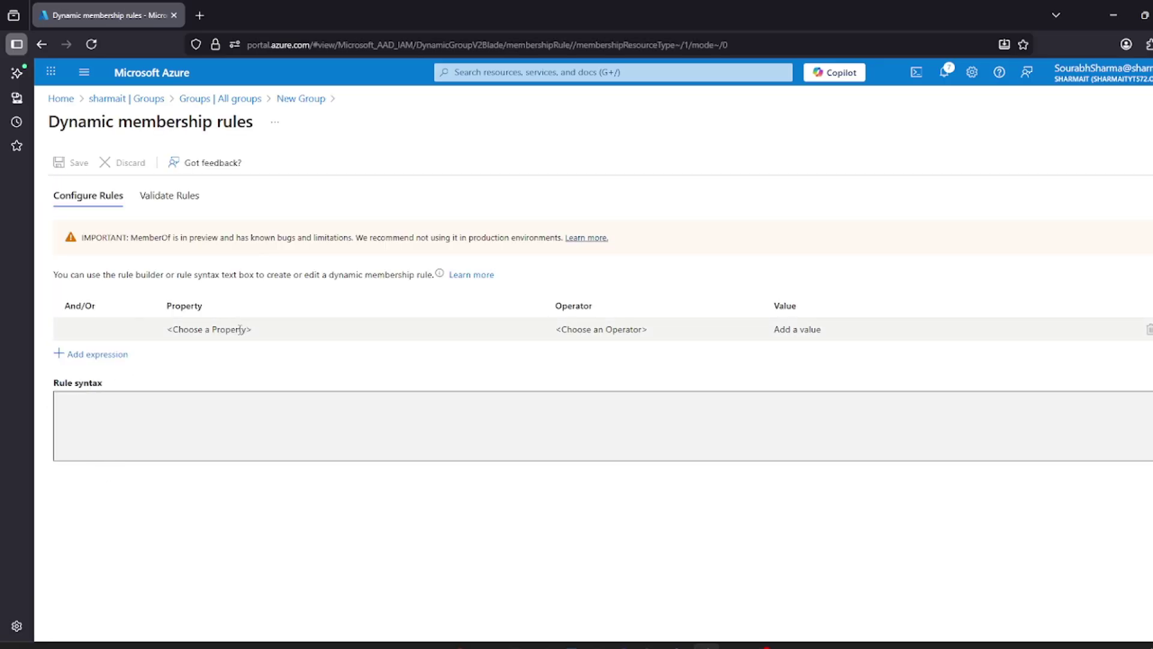
click(242, 332)
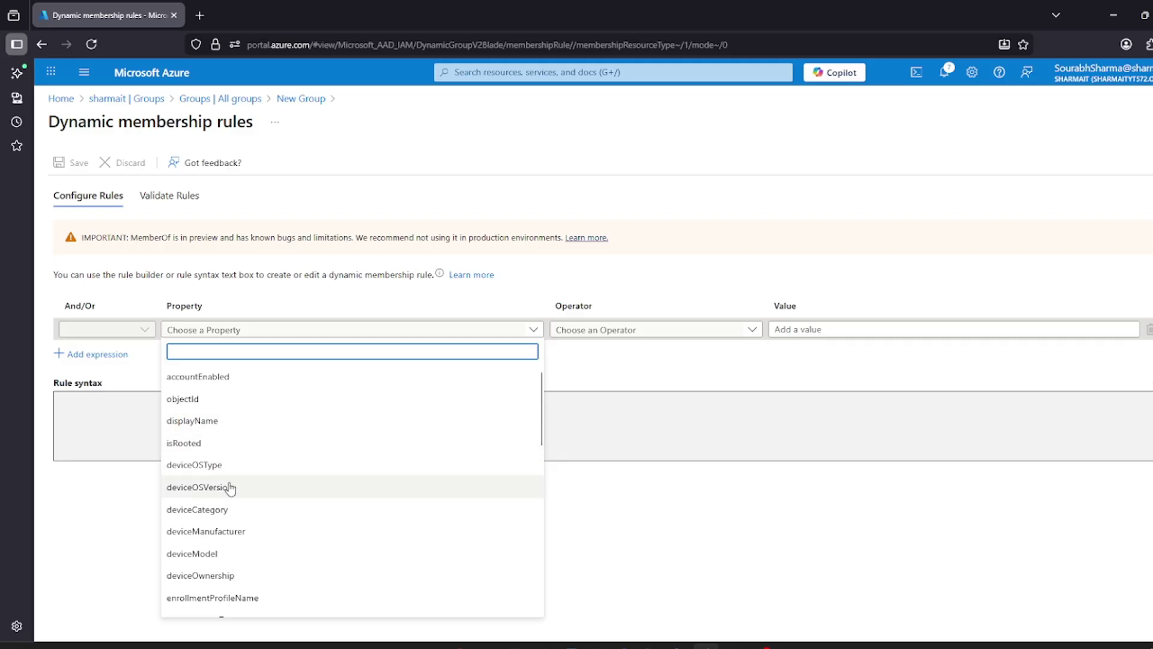
scroll(239, 544, down, 1)
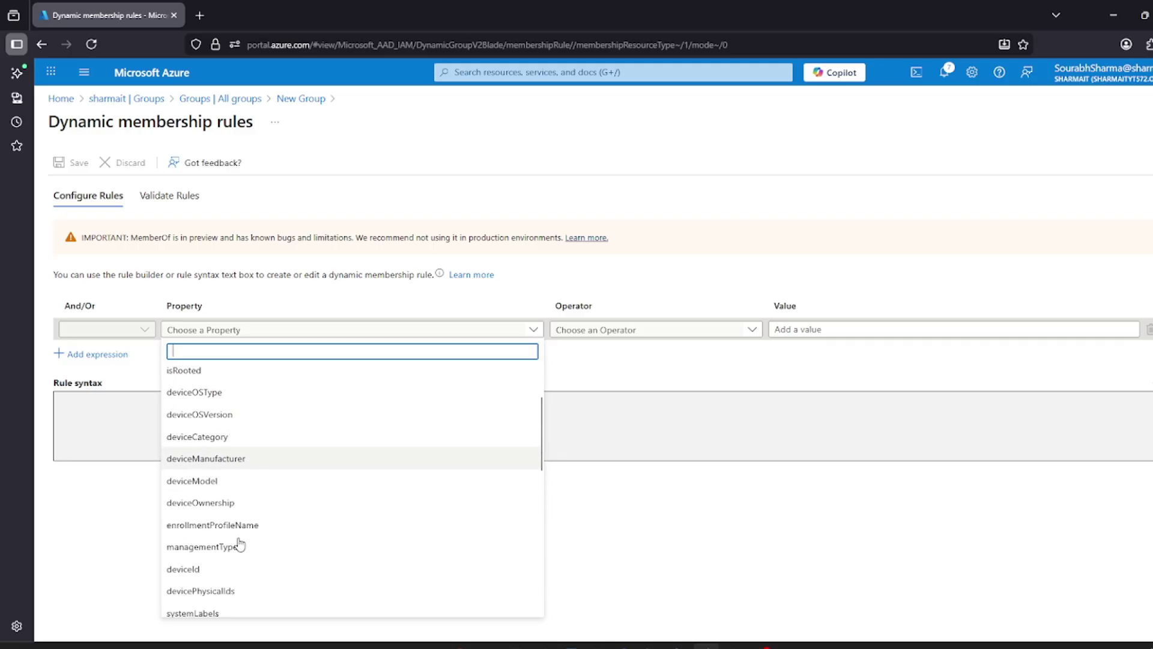
scroll(219, 540, up, 2)
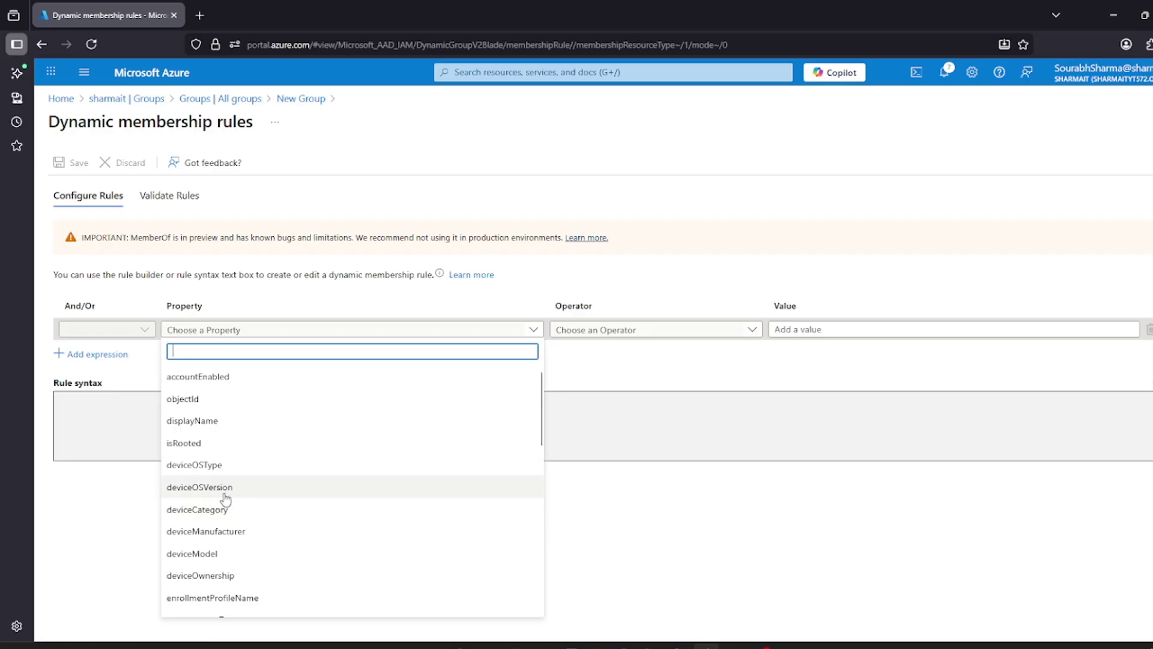
scroll(248, 532, down, 1)
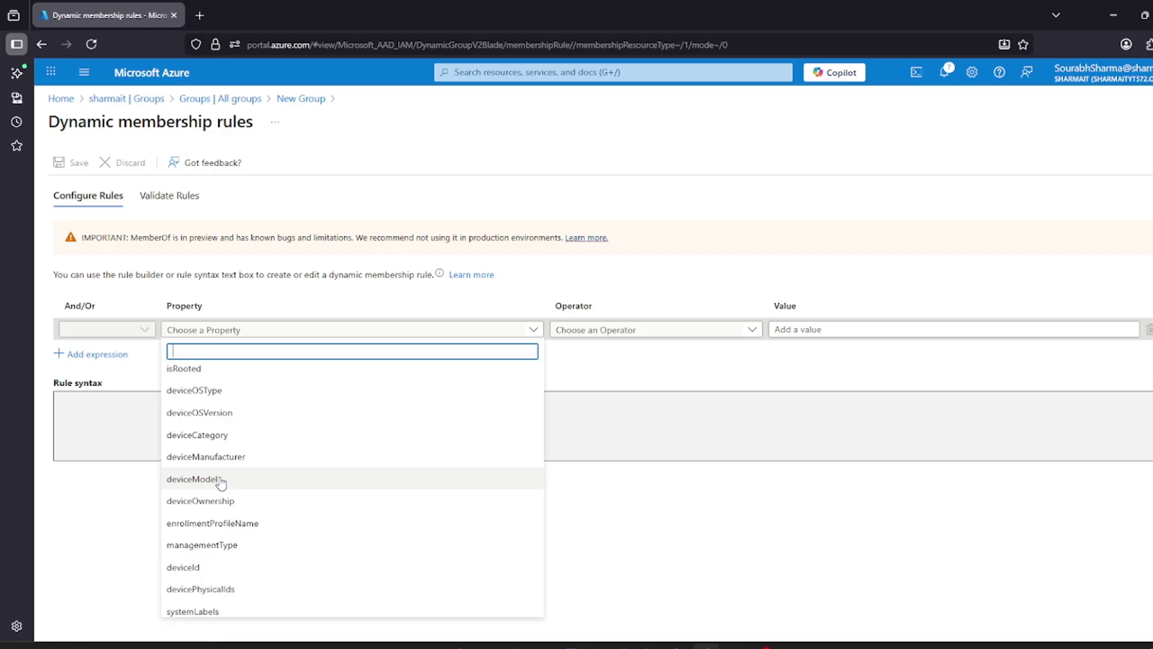
scroll(234, 504, down, 3)
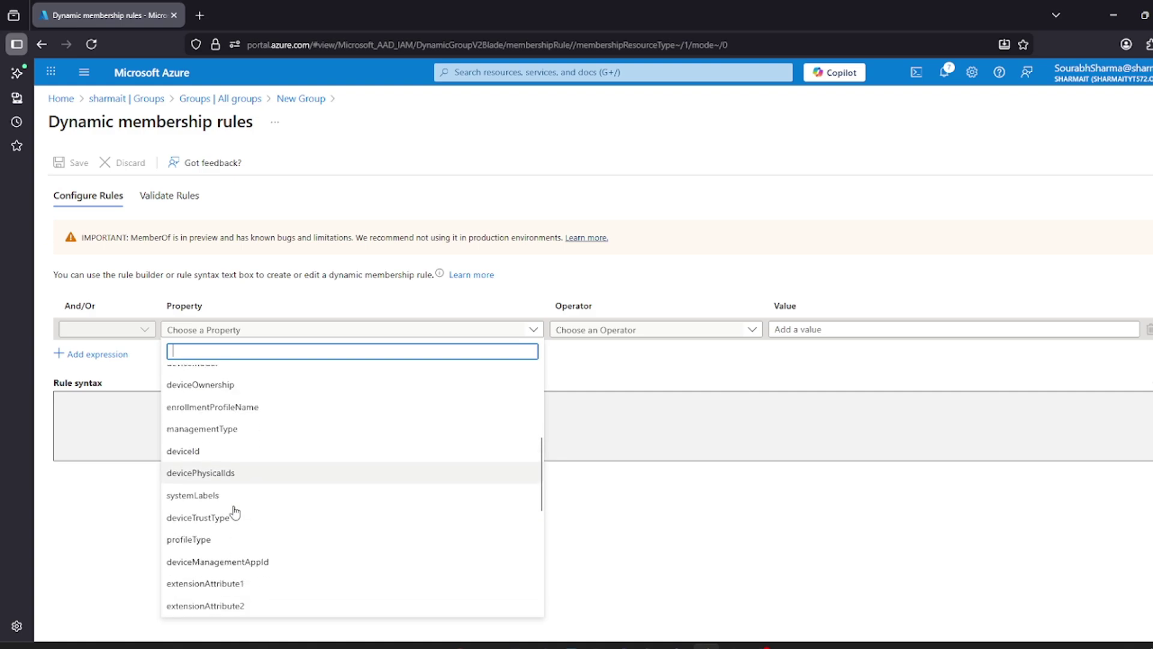
scroll(218, 552, down, 5)
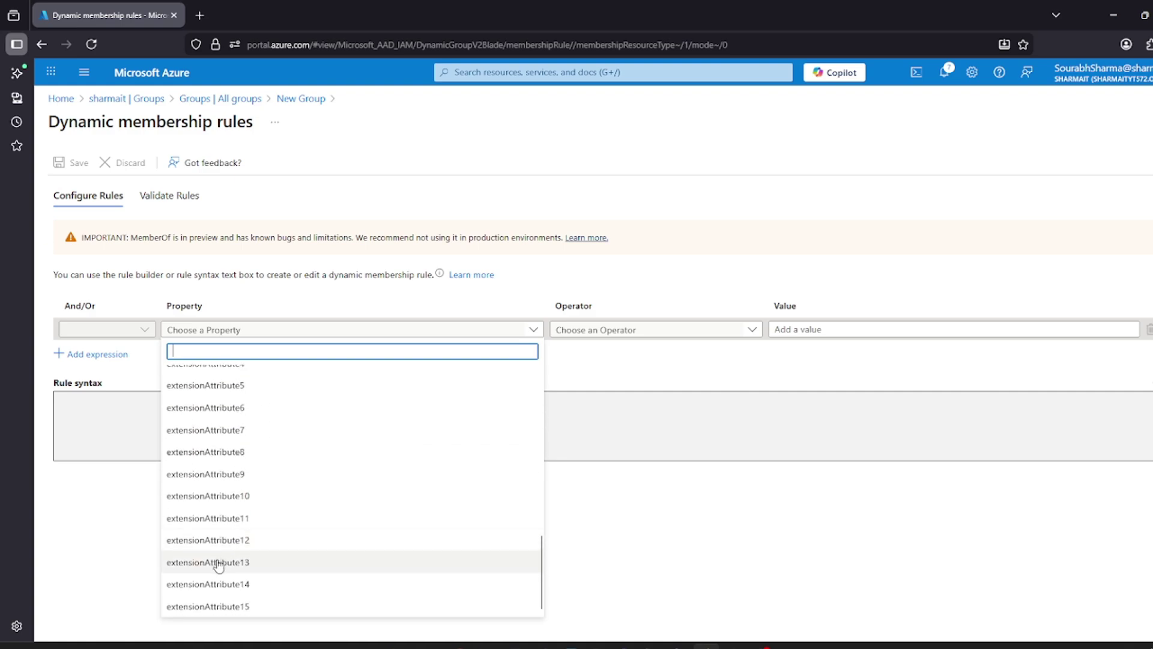
scroll(214, 528, up, 4)
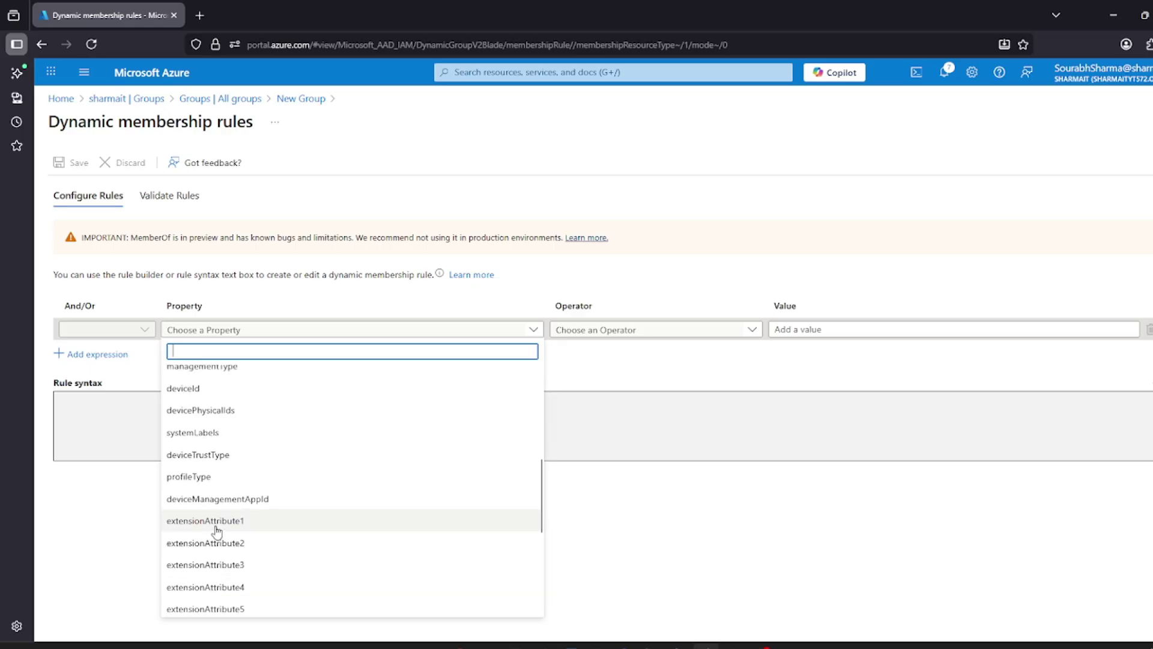
scroll(217, 547, up, 4)
scroll(215, 562, down, 6)
scroll(214, 567, up, 5)
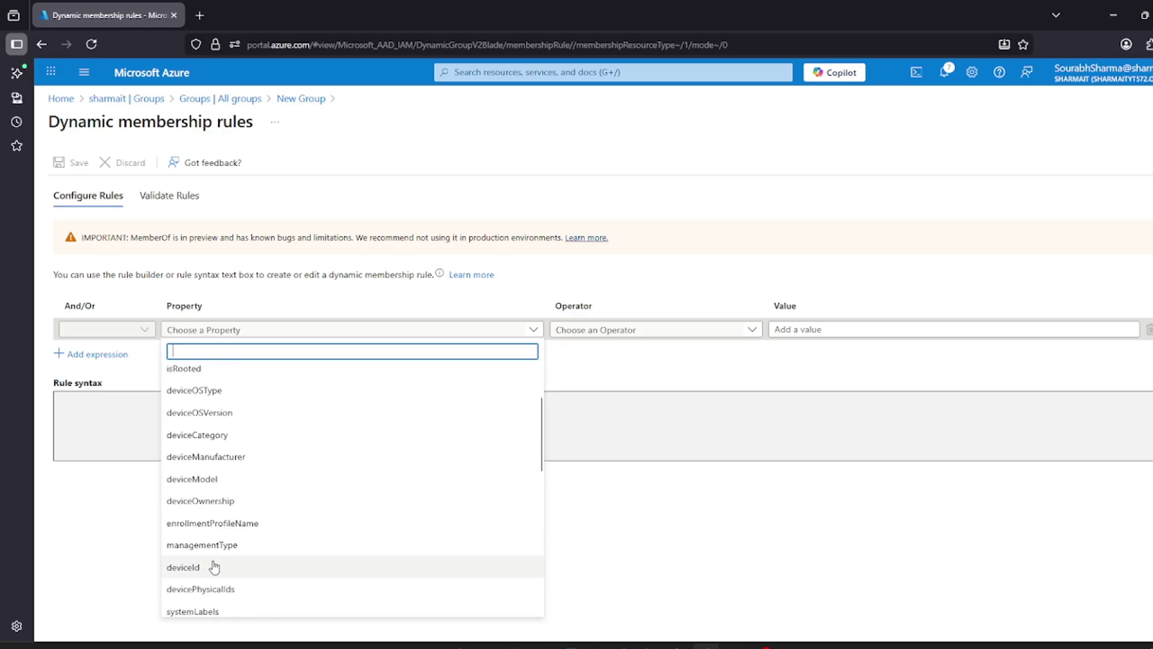
scroll(214, 561, up, 2)
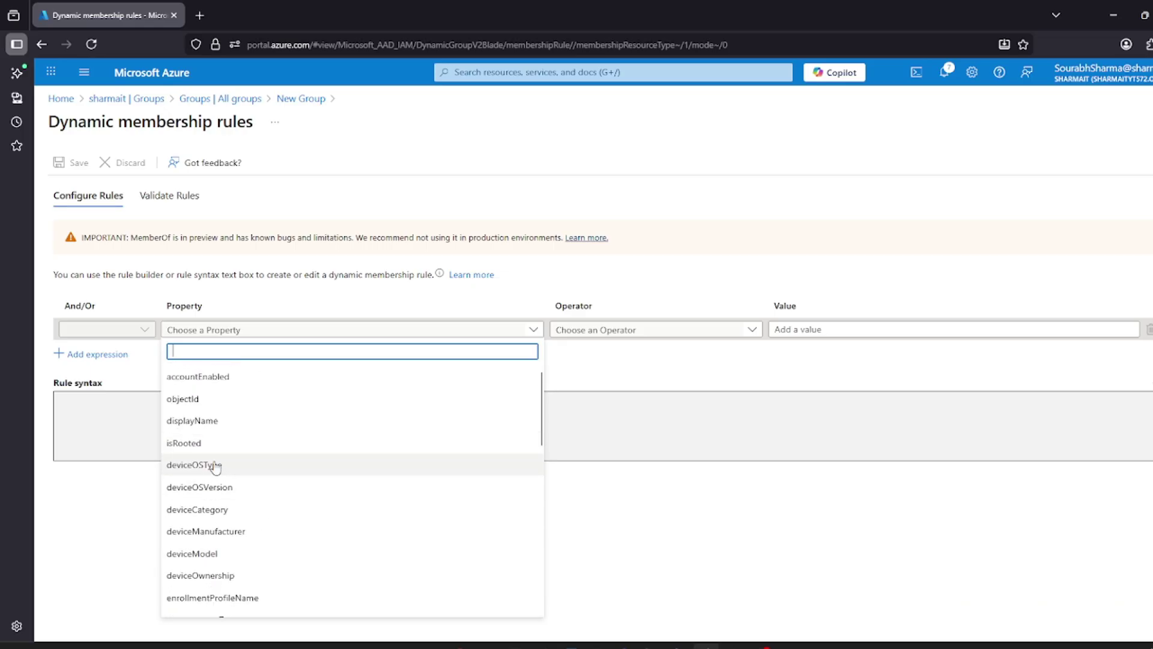
click(214, 422)
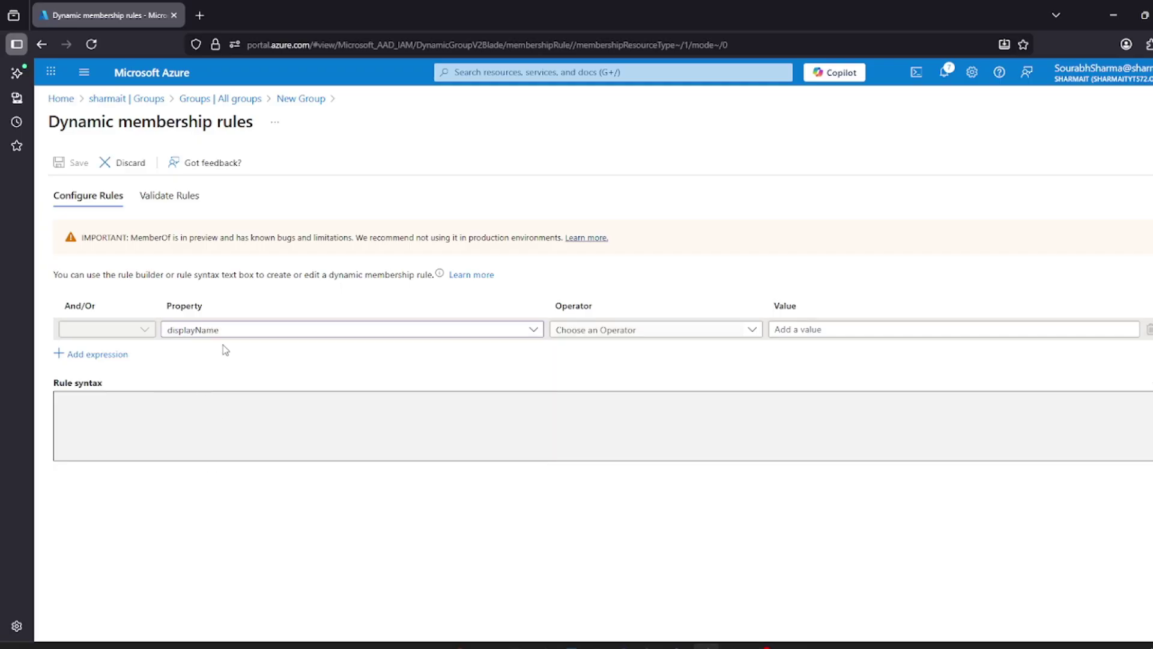
- Review the available operators and set the displayName expression's operator to Starts With
click(603, 330)
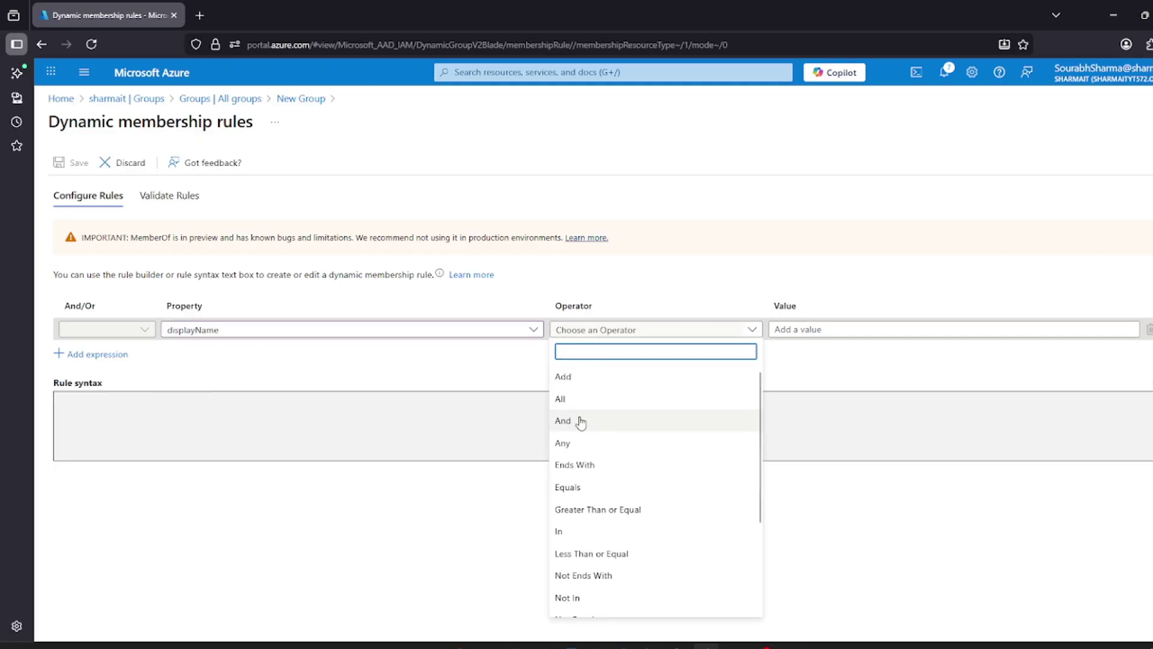
text(n)
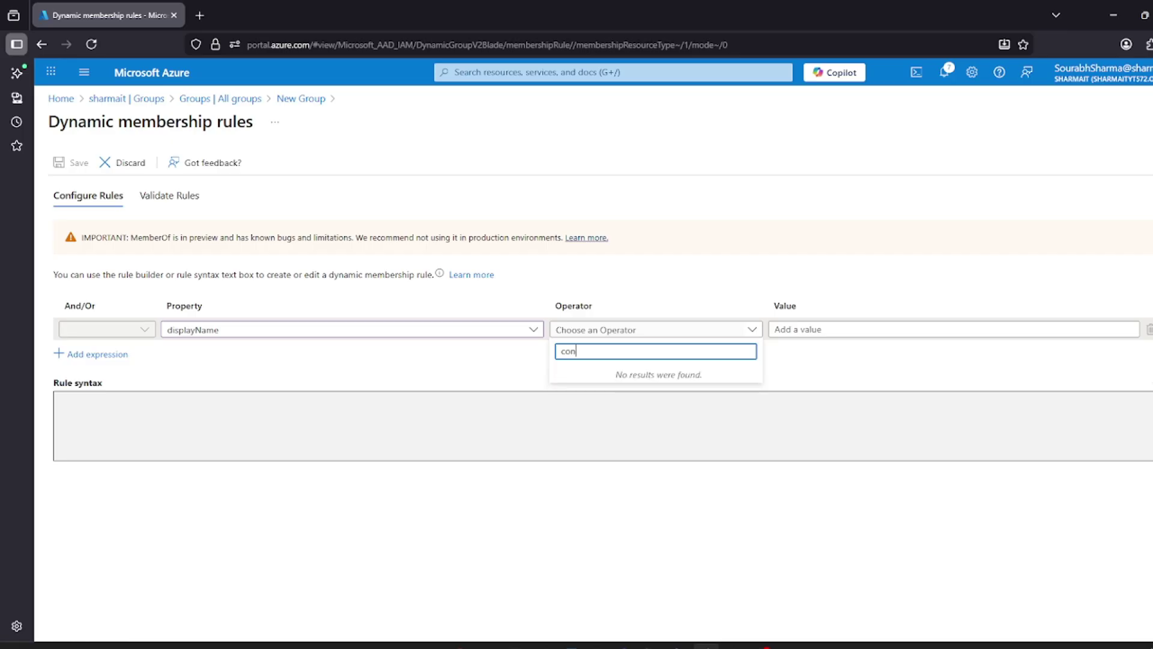
key(BackSpace)
key(BackSpace)
key(BackSpace)
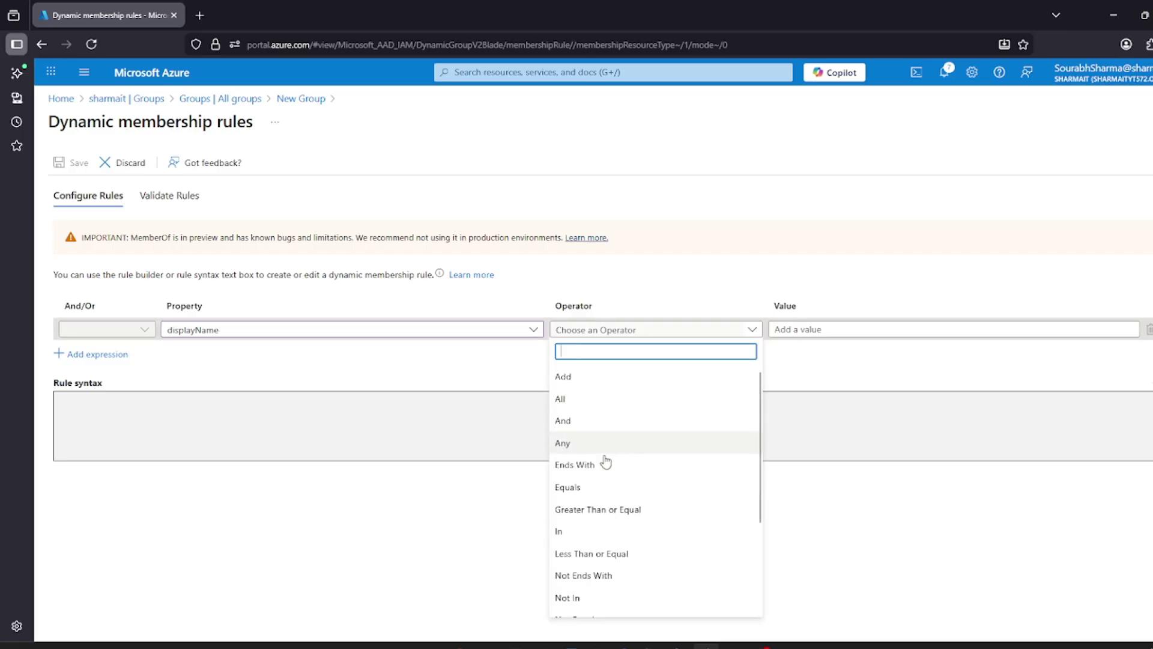
scroll(607, 521, down, 2)
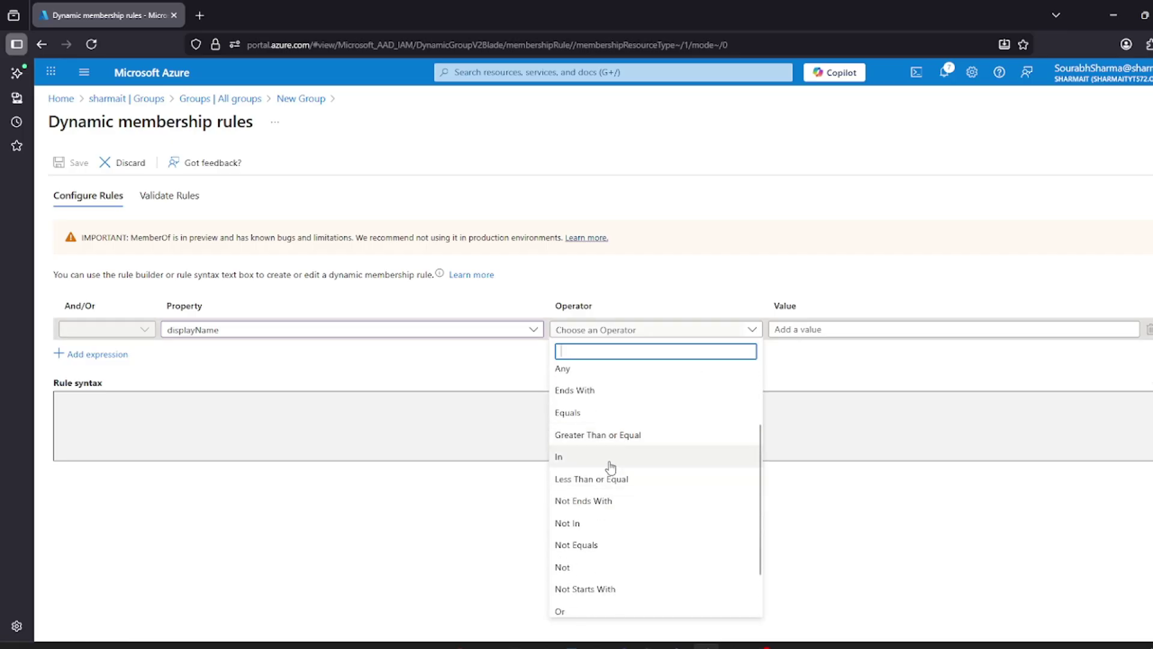
scroll(589, 570, down, 1)
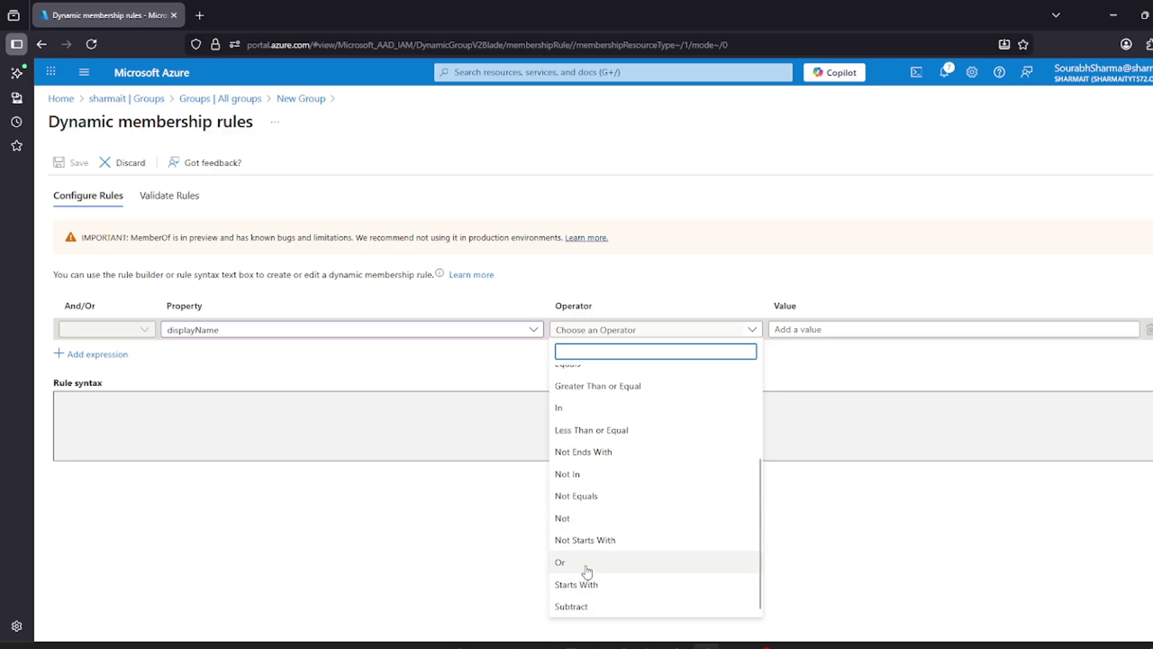
text(st)
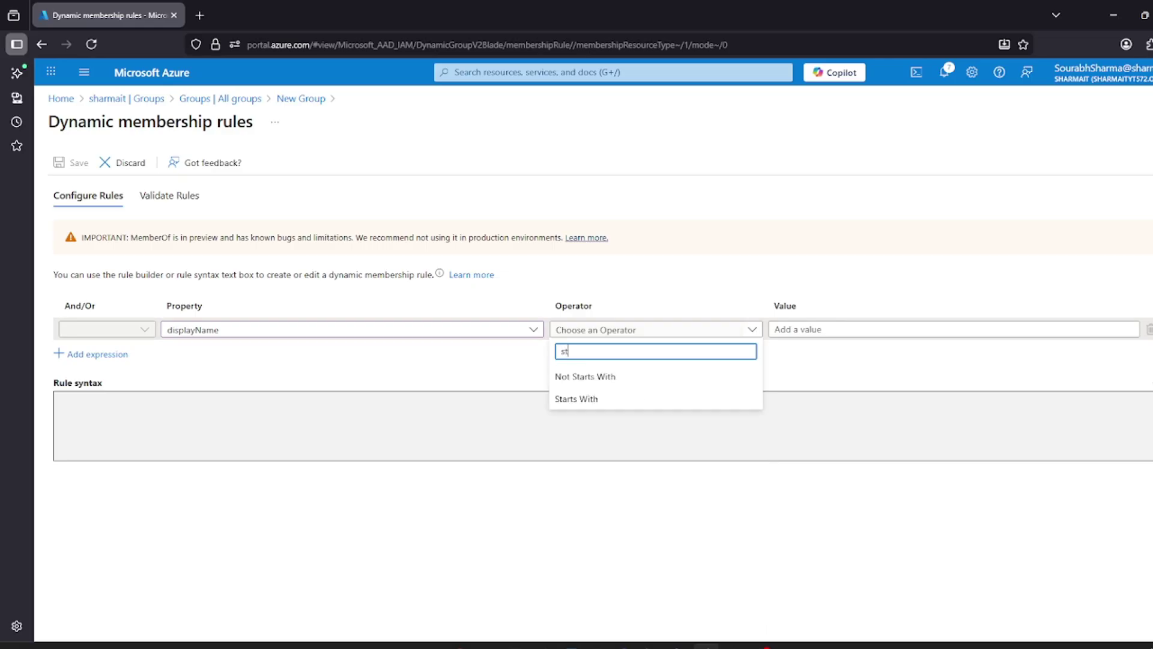
click(603, 404)
- Set the displayName expression's value to DL and save the dynamic membership rule
click(810, 330)
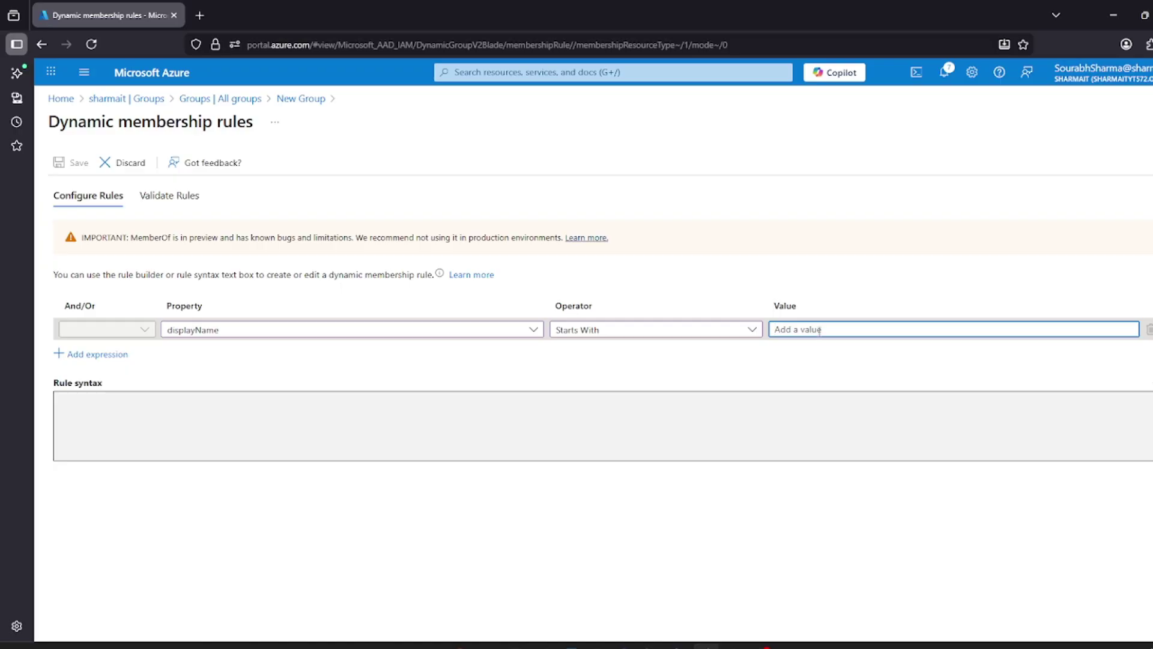
text(DL-)
key(BackSpace)
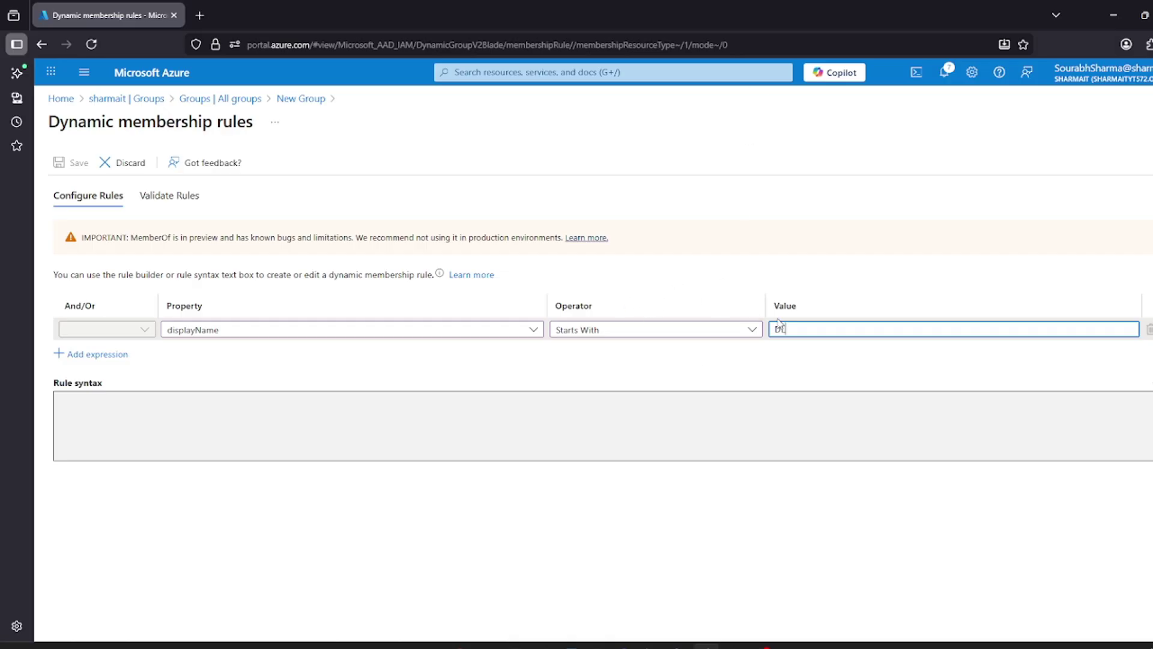
click(771, 356)
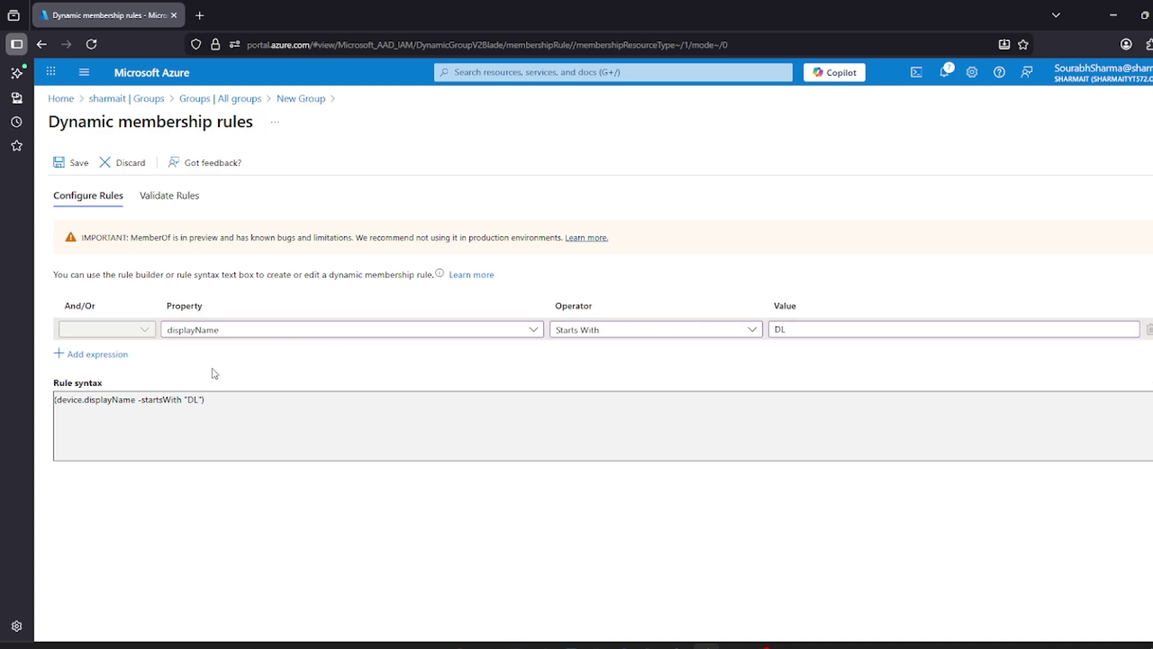
click(73, 163)
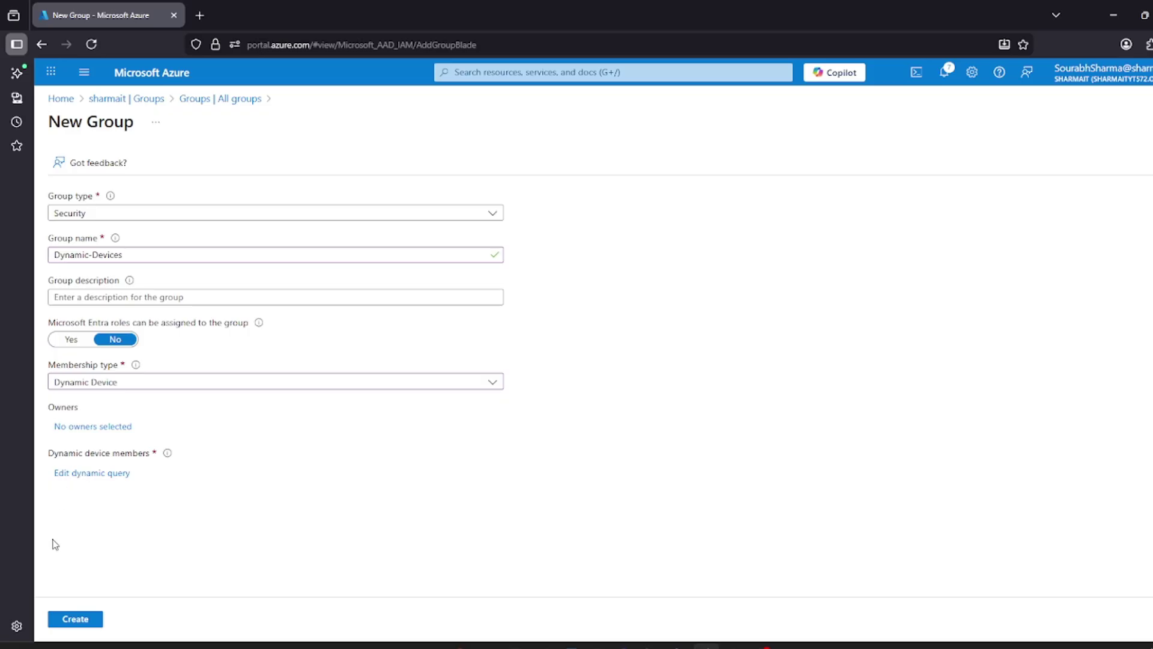
- Reopen the dynamic query, try deviceTrustType as the expression's property, and discard the unsaved Dynamic-Devices group
click(101, 474)
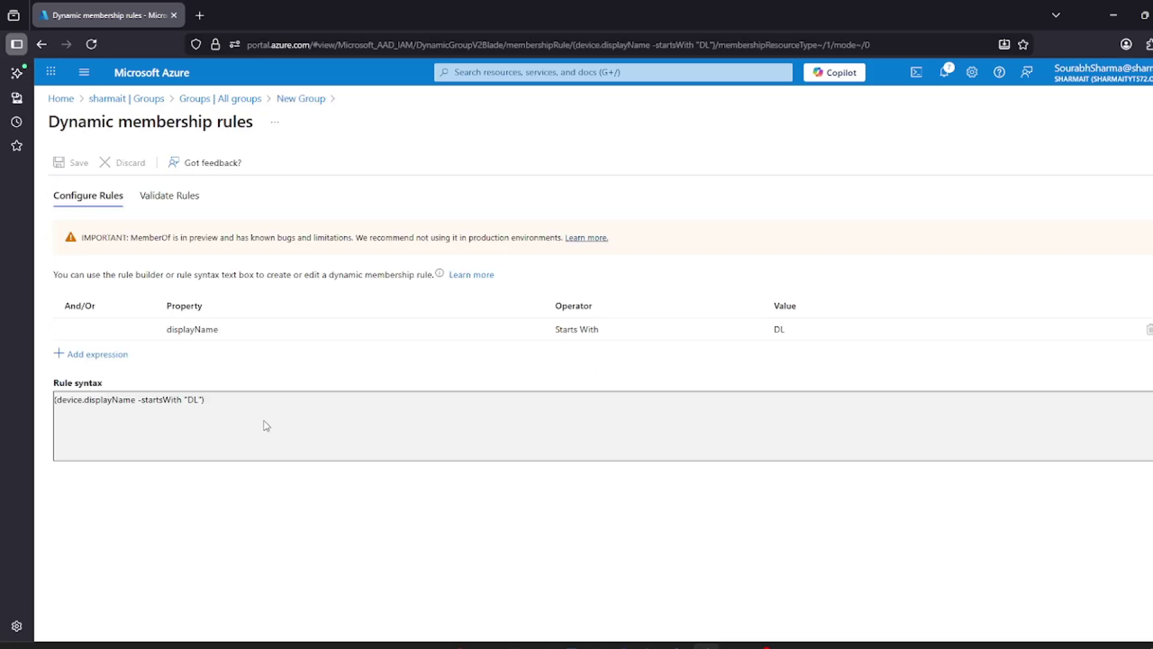
click(196, 330)
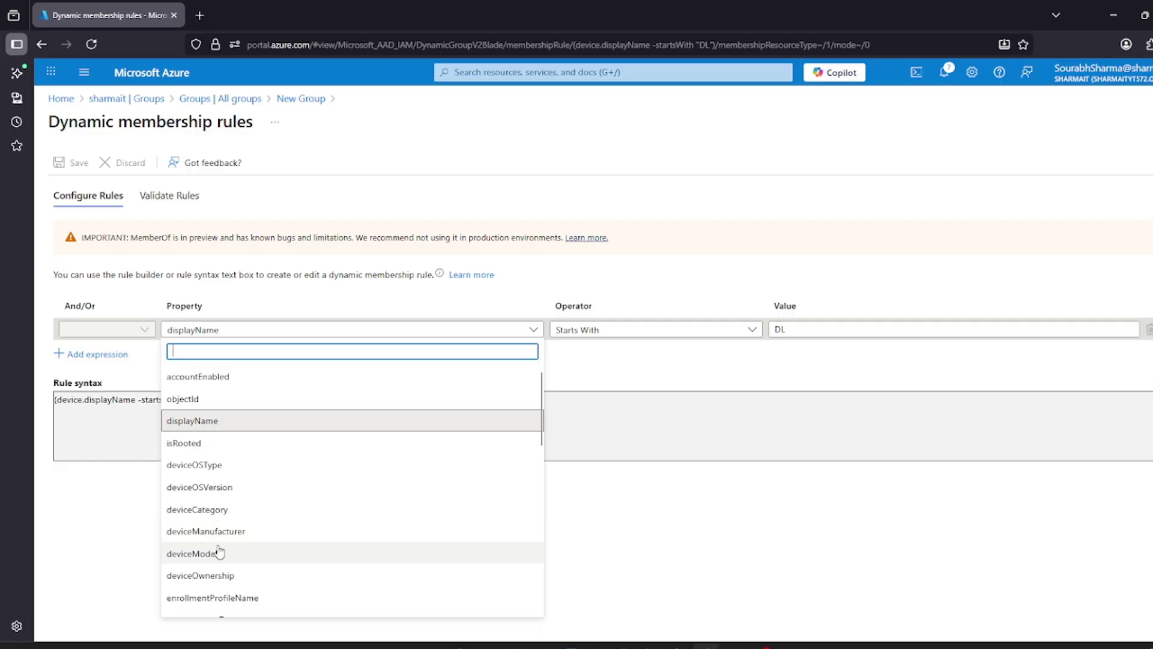
scroll(221, 541, down, 5)
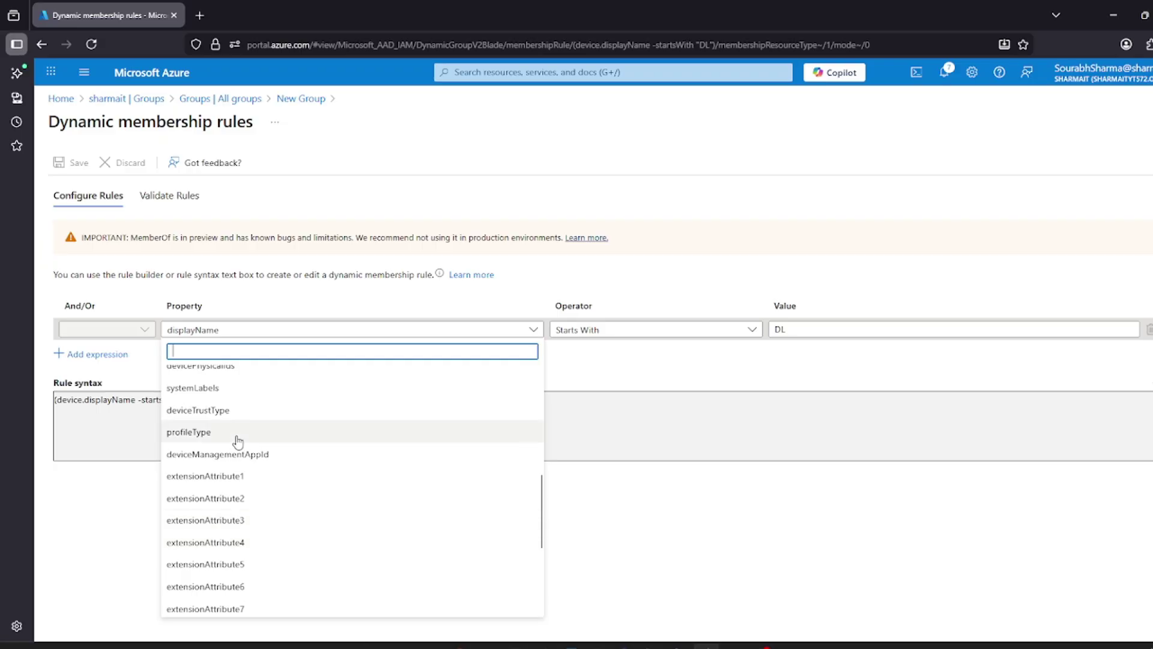
click(220, 411)
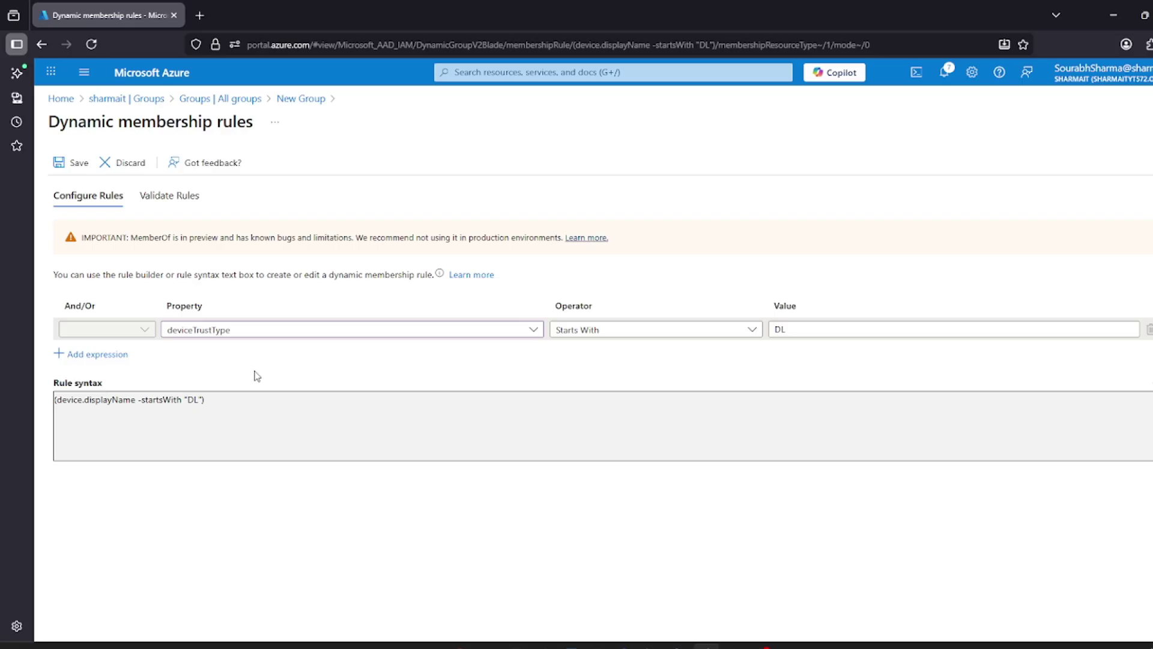
click(198, 100)
click(649, 381)
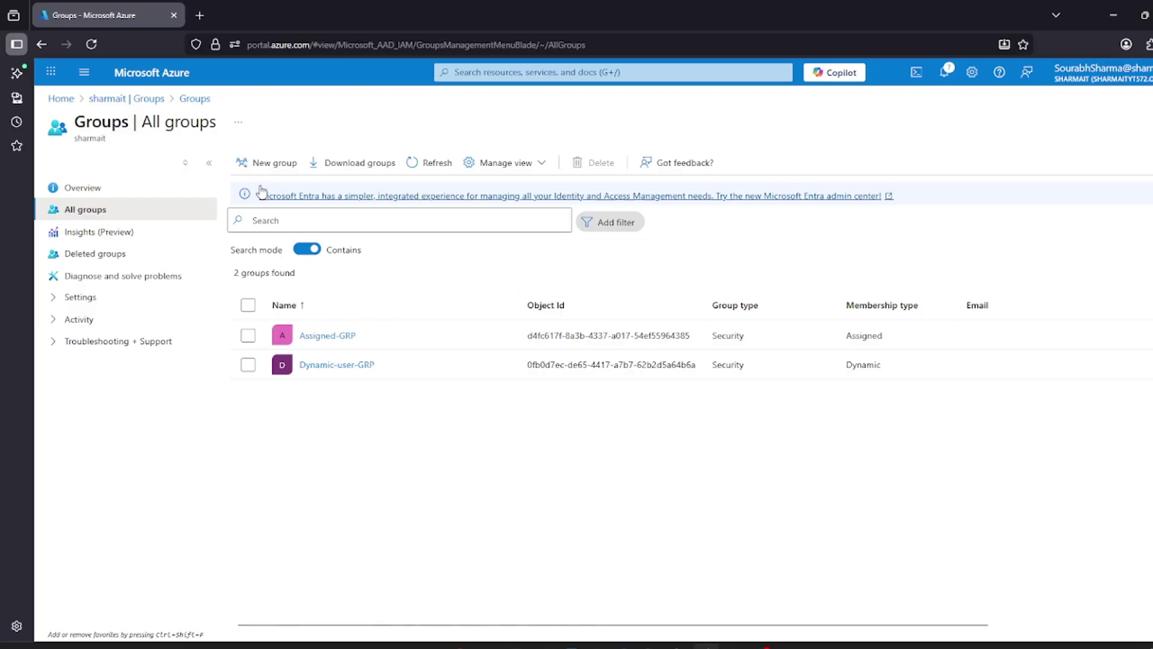
- Start a new Microsoft 365 group with Test as its name and email alias
click(273, 166)
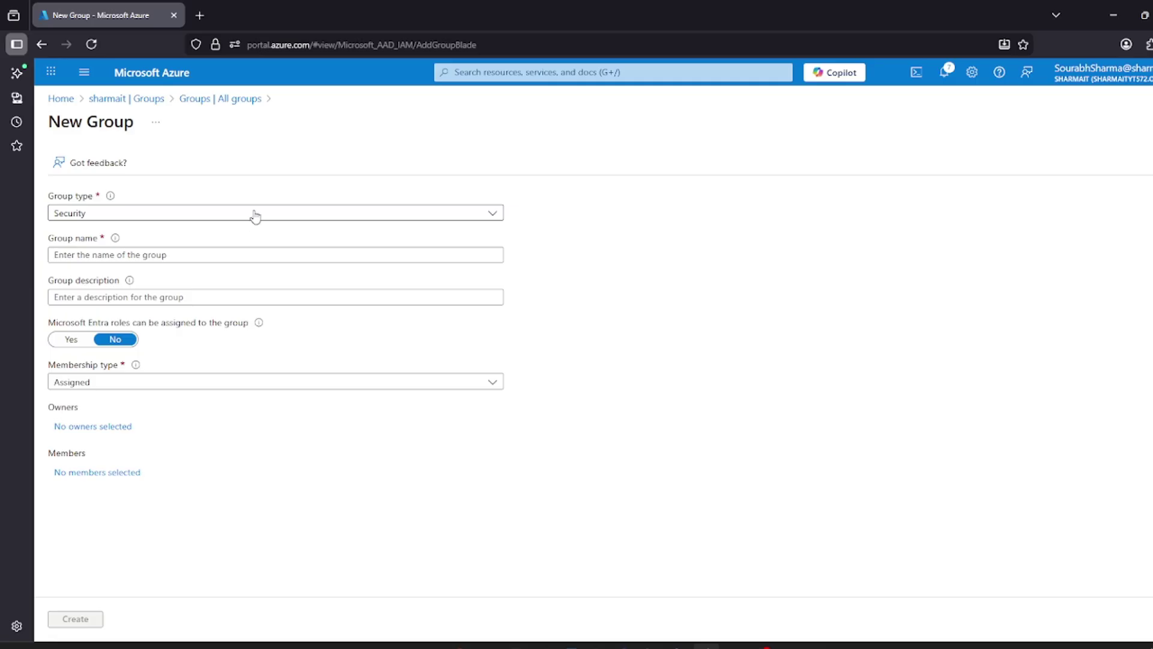
click(256, 217)
click(167, 254)
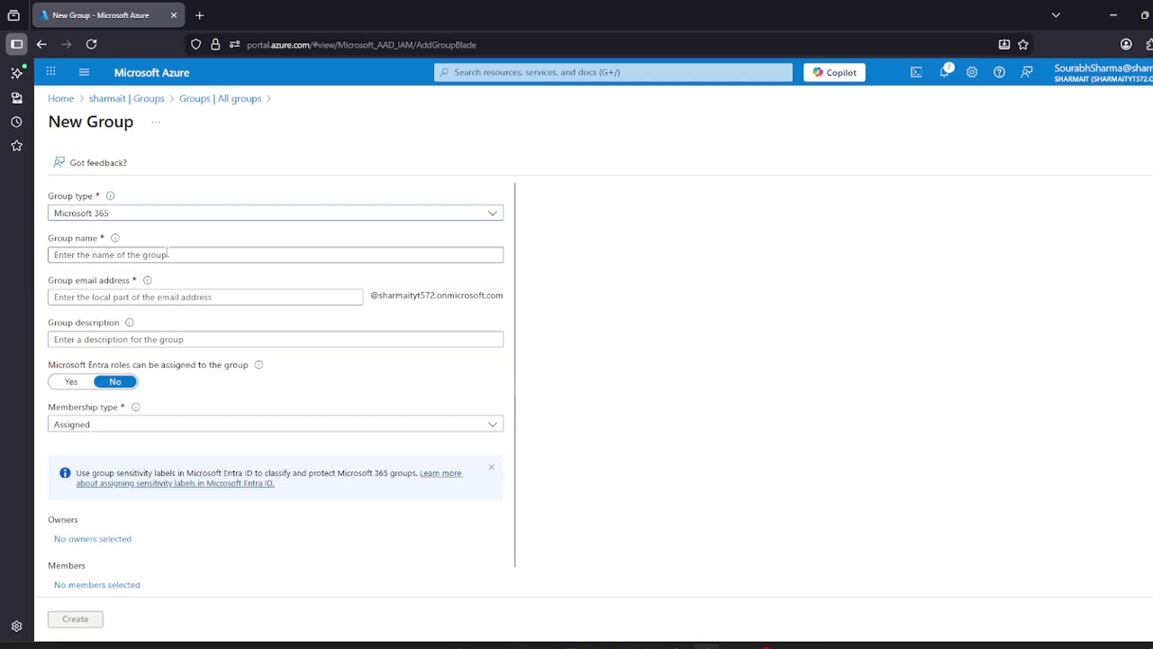
scroll(180, 465, down, 2)
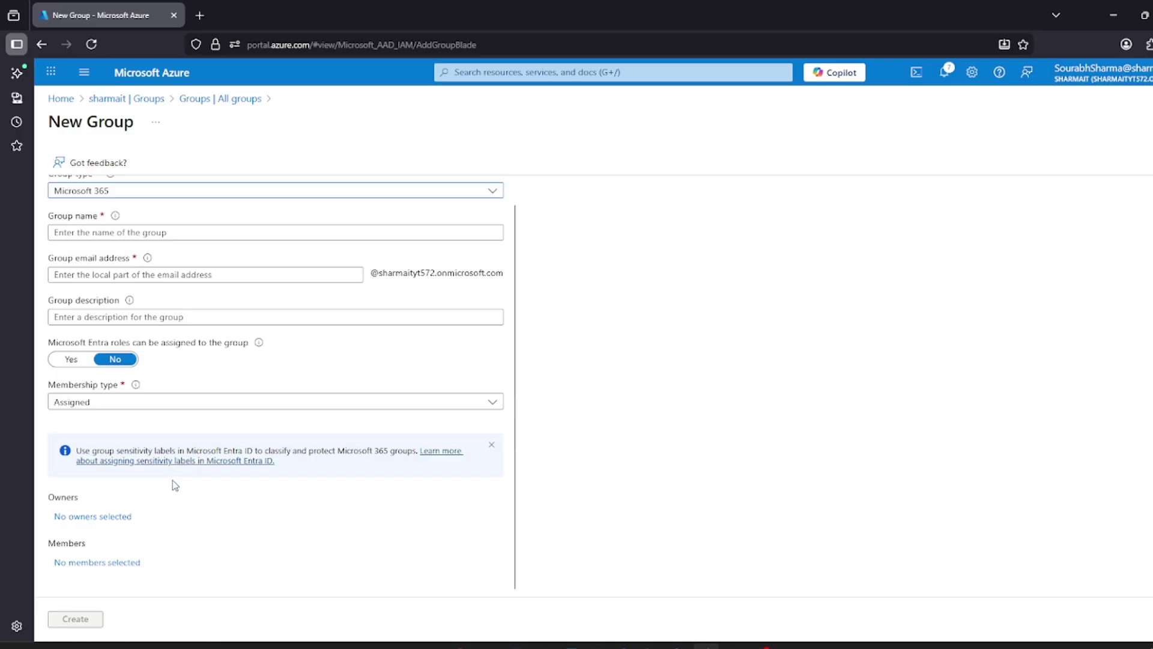
scroll(174, 483, up, 2)
click(107, 253)
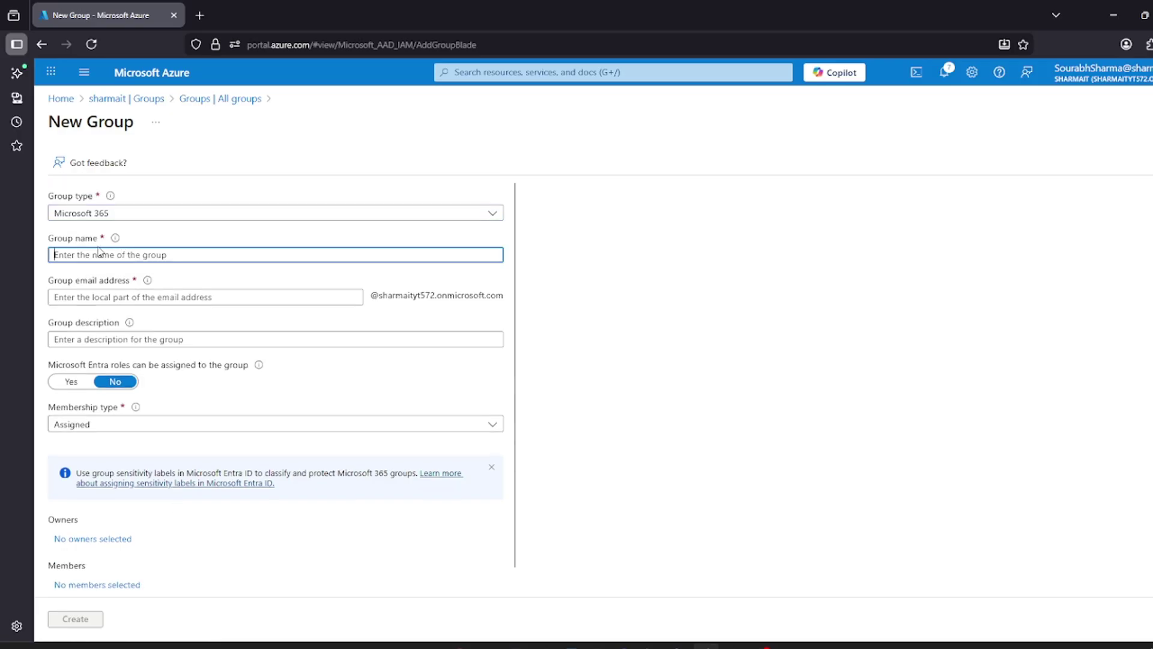
text(Test)
key(Tab)
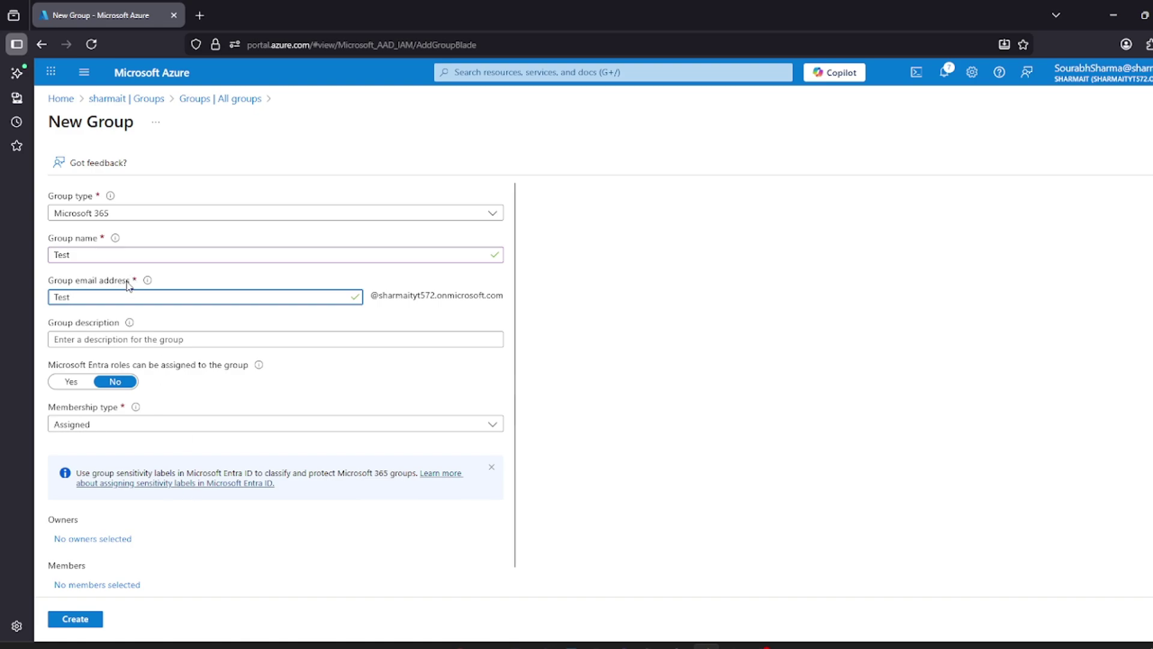
- Examine the Microsoft 365 group's email address field and its available membership types, keeping Assigned
drag(127, 282, 74, 279)
click(83, 277)
drag(129, 282, 60, 287)
click(78, 285)
click(170, 325)
scroll(108, 462, down, 1)
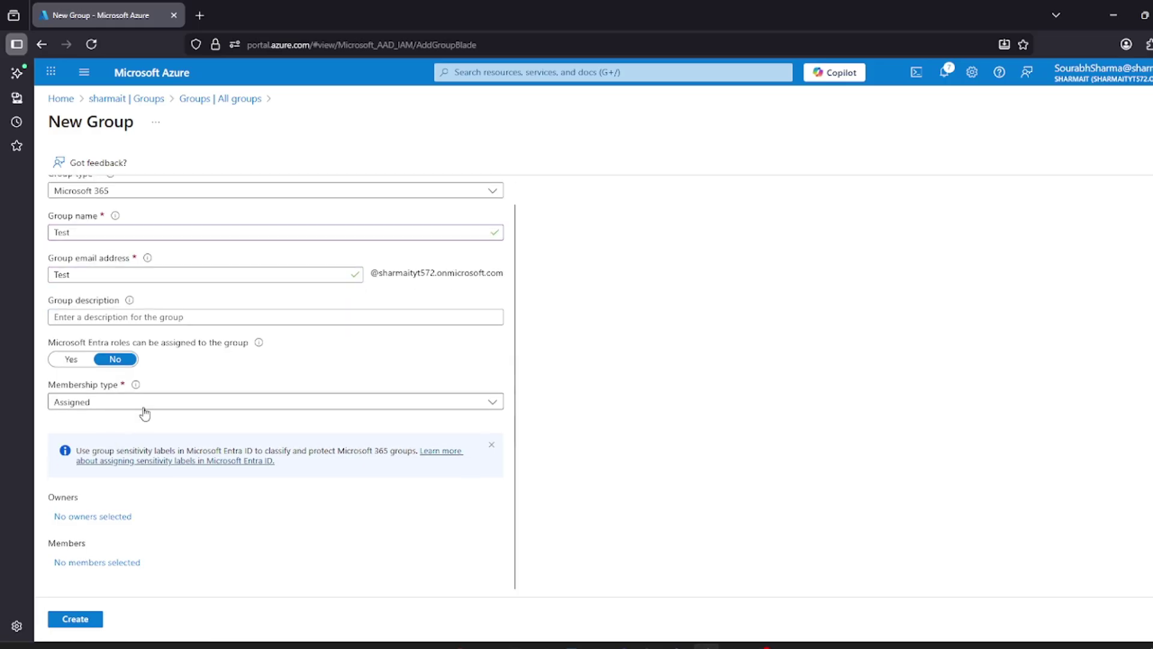
click(144, 406)
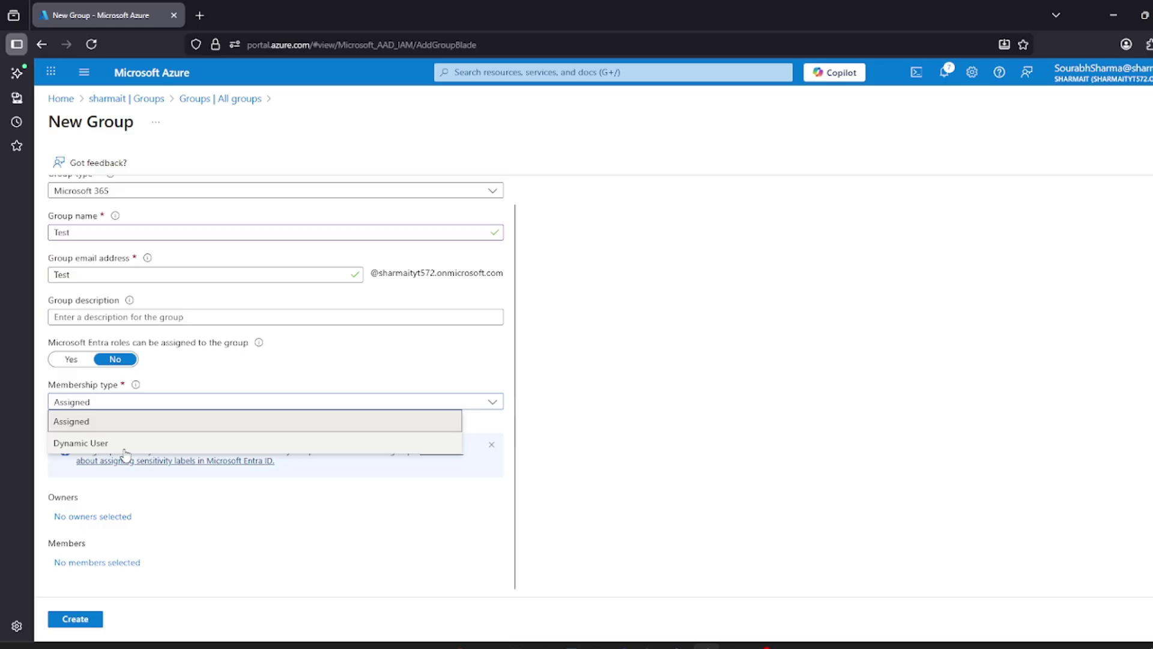
click(174, 420)
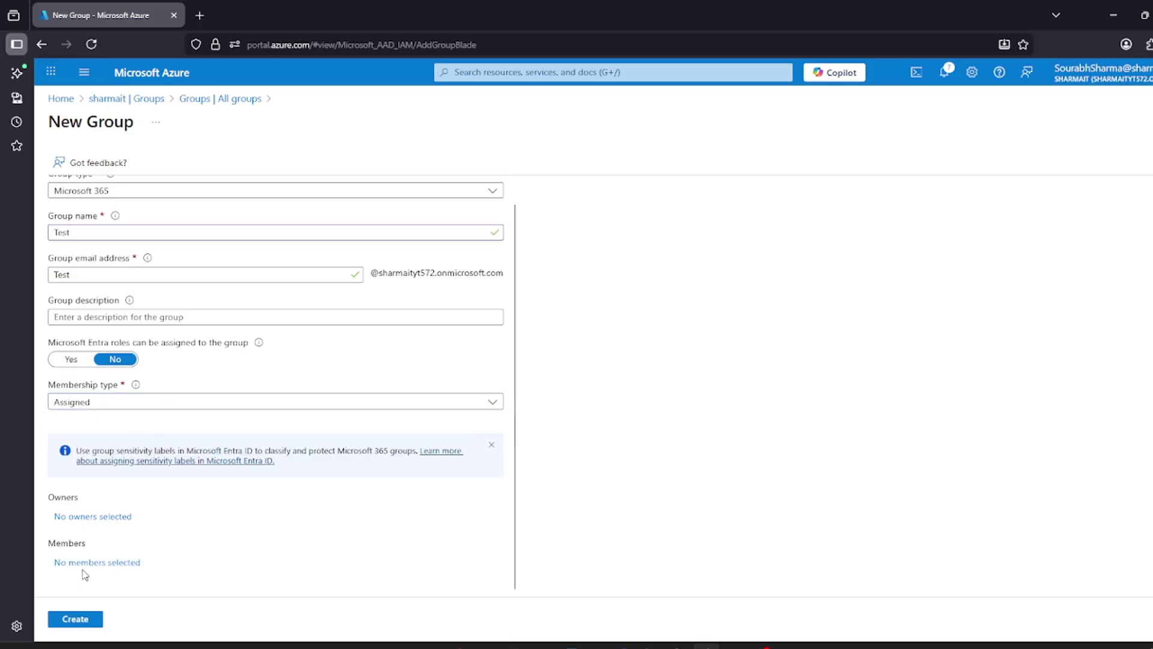
- Leave the Test group uncreated and return to the sharmait tenant's list of all groups
click(193, 99)
click(153, 100)
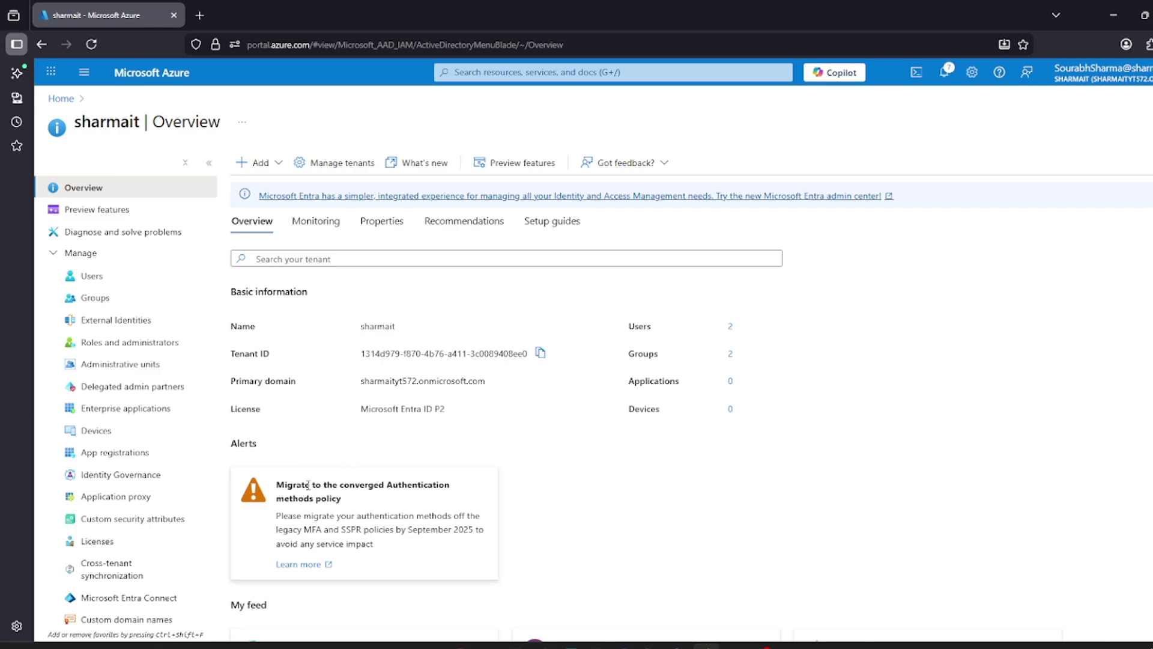
click(102, 298)
click(90, 210)
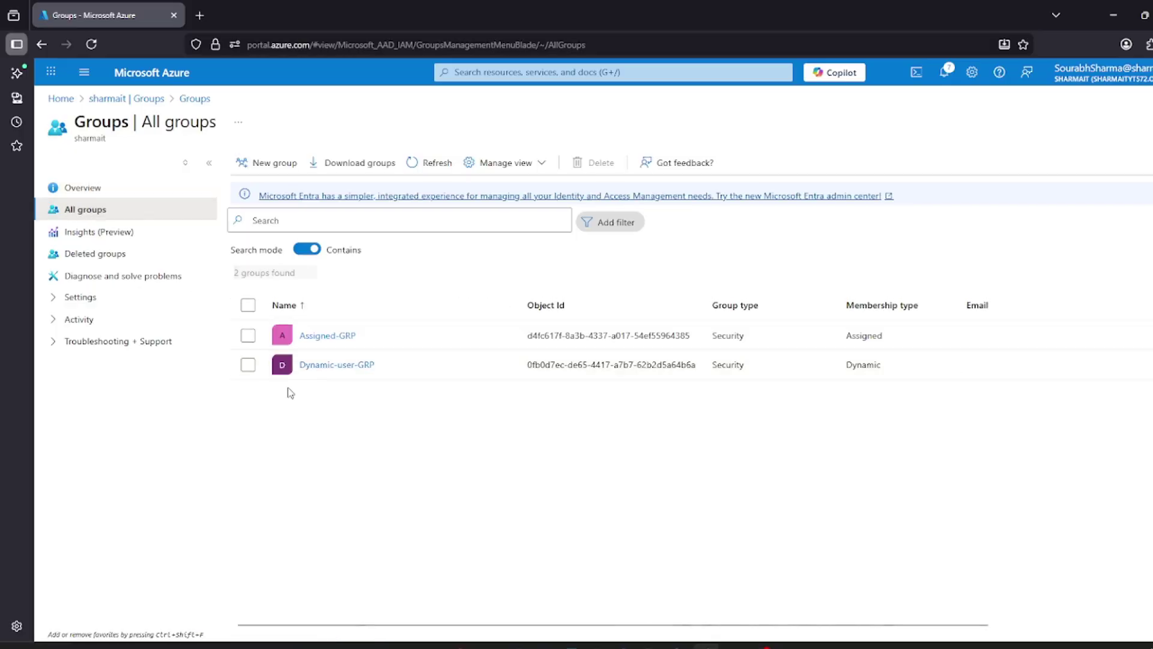
- Open the license assignments of Assigned-GRP and read the notice about where licensing is managed
click(328, 340)
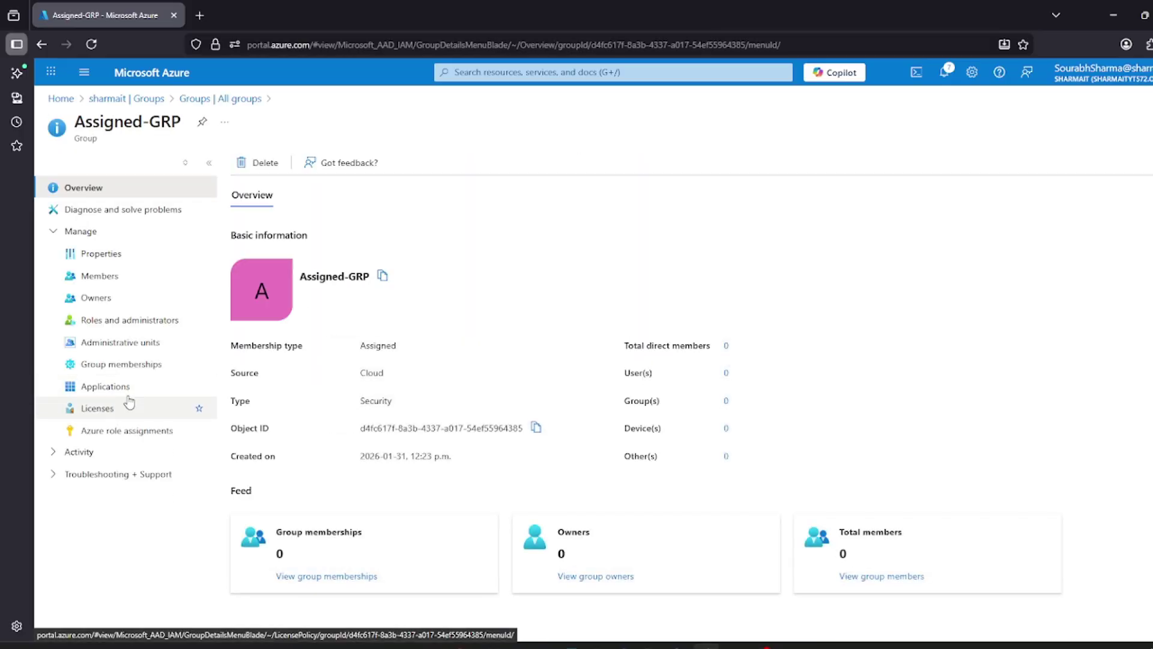
click(123, 405)
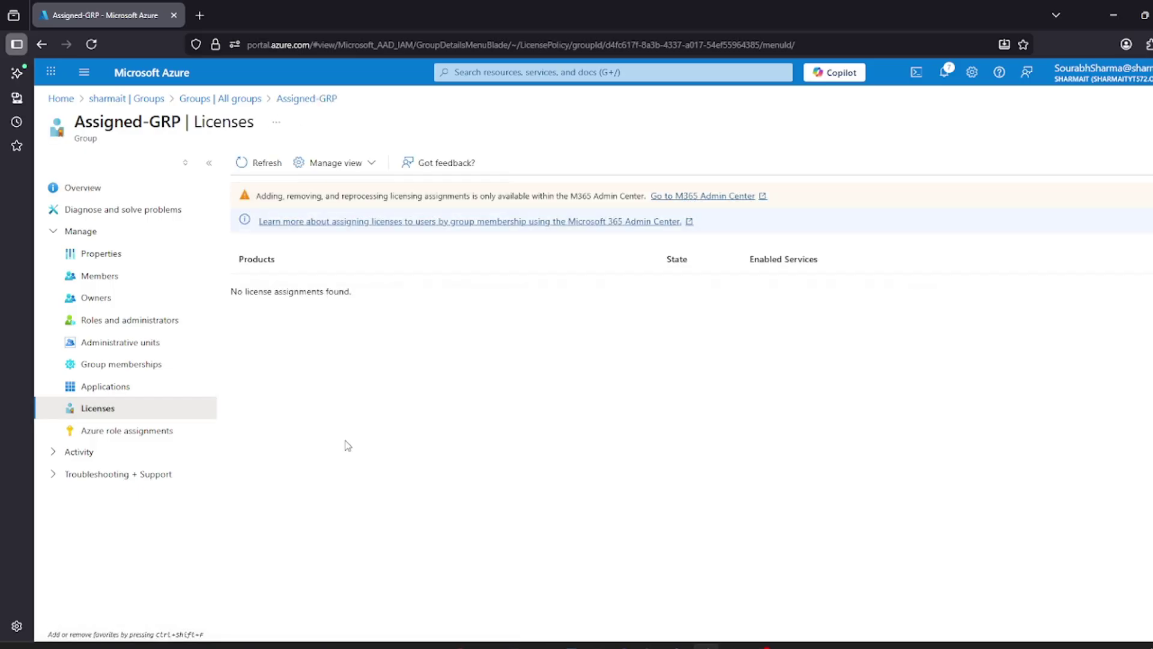
drag(234, 293, 354, 297)
click(334, 297)
drag(271, 196, 409, 198)
click(433, 201)
drag(294, 197, 531, 193)
click(607, 202)
- Switch to the Microsoft 365 admin center and list the tenant's active security groups
click(720, 197)
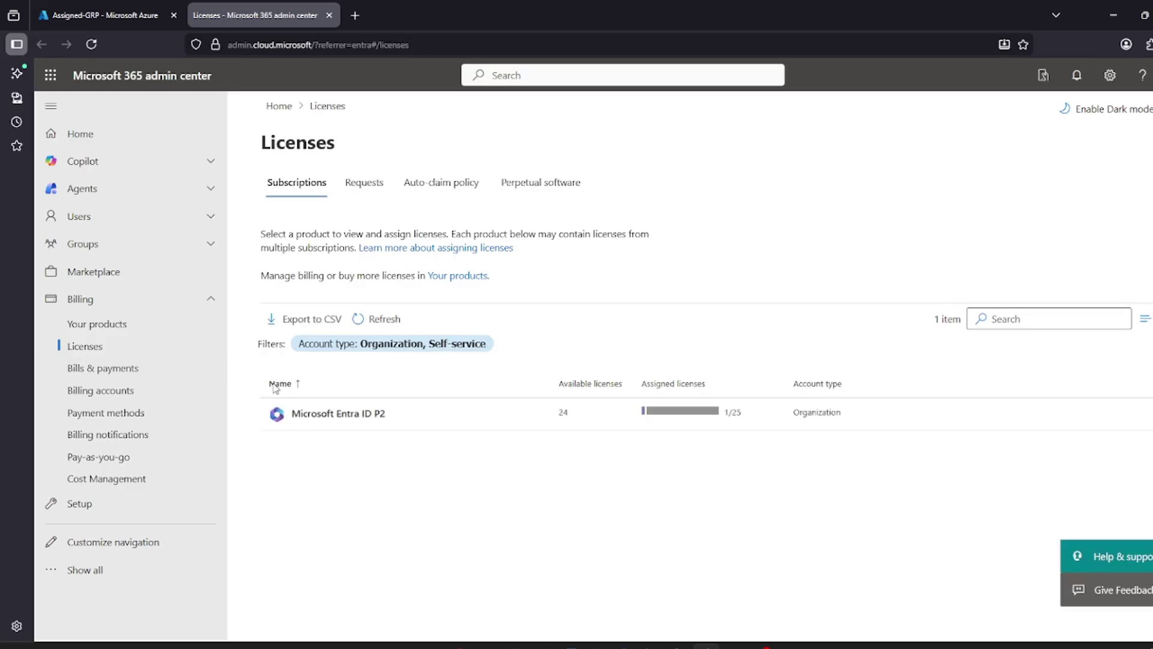
click(128, 243)
click(124, 269)
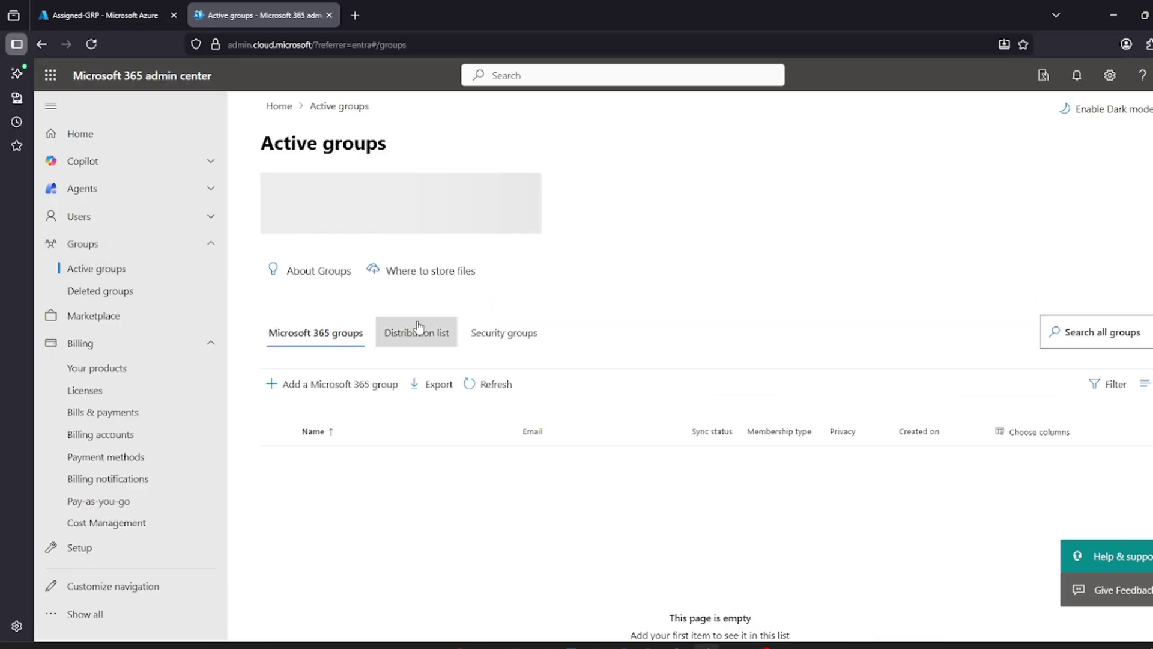
click(515, 335)
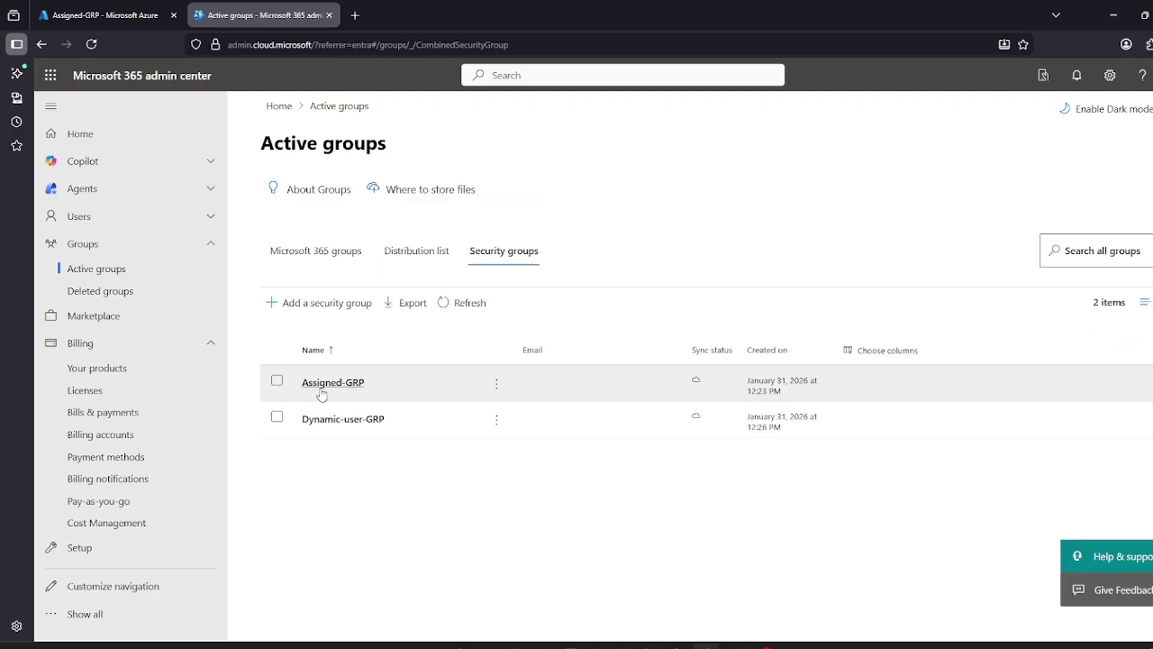
- Assign the Microsoft Entra ID P2 license to Assigned-GRP and save the assignment
click(276, 380)
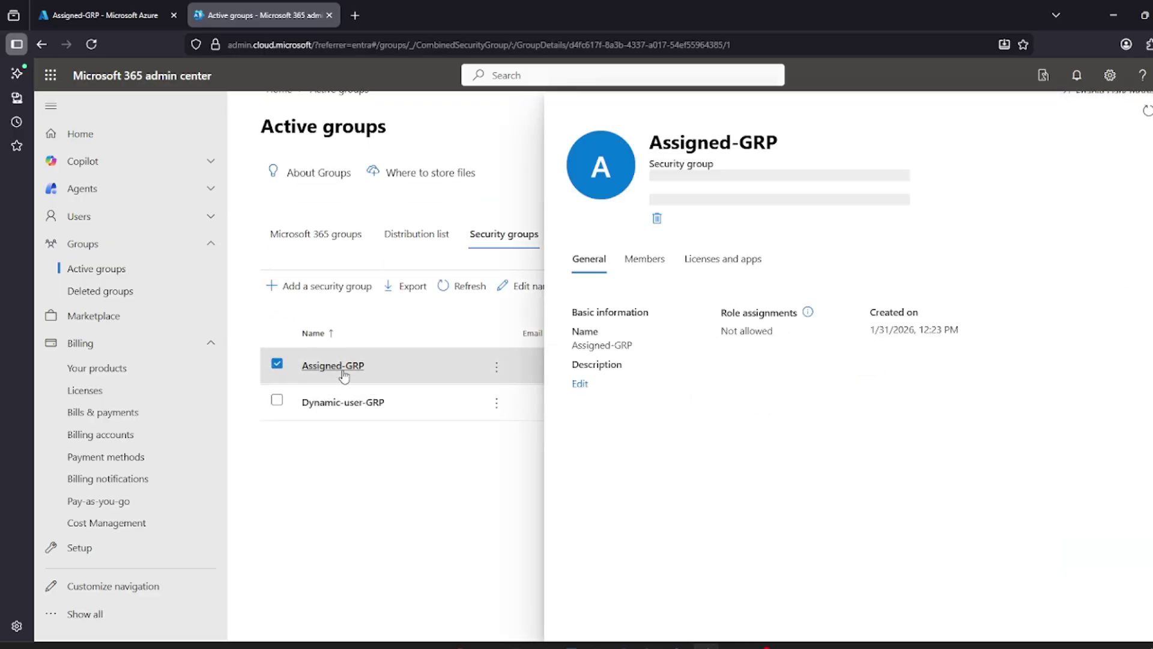
click(718, 240)
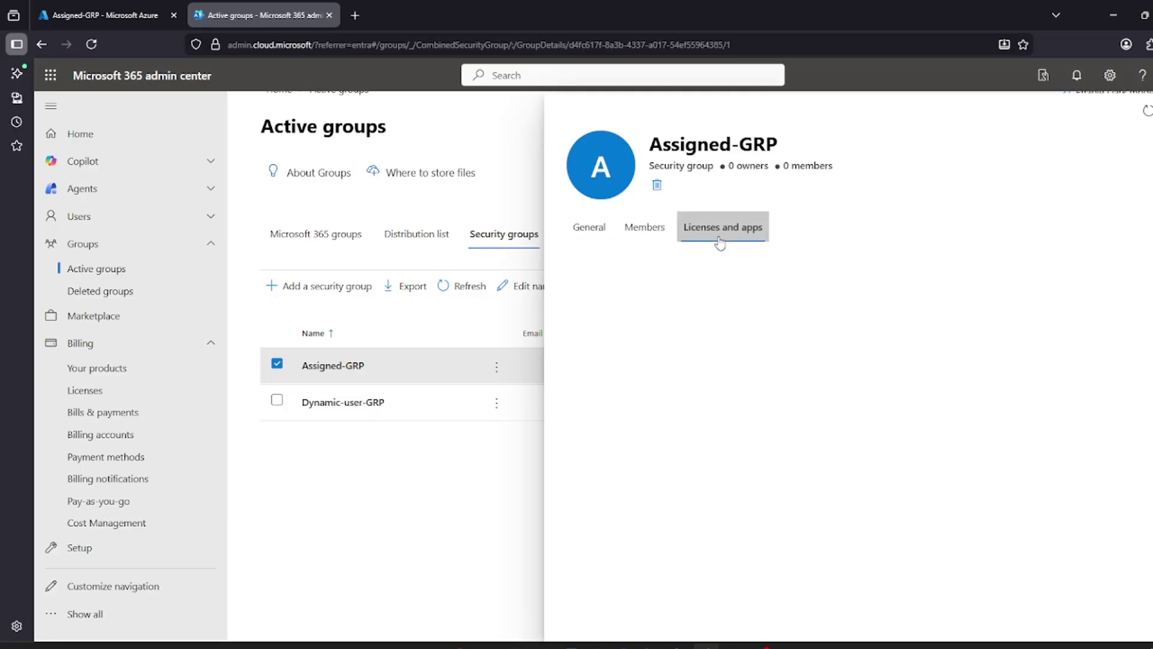
click(583, 389)
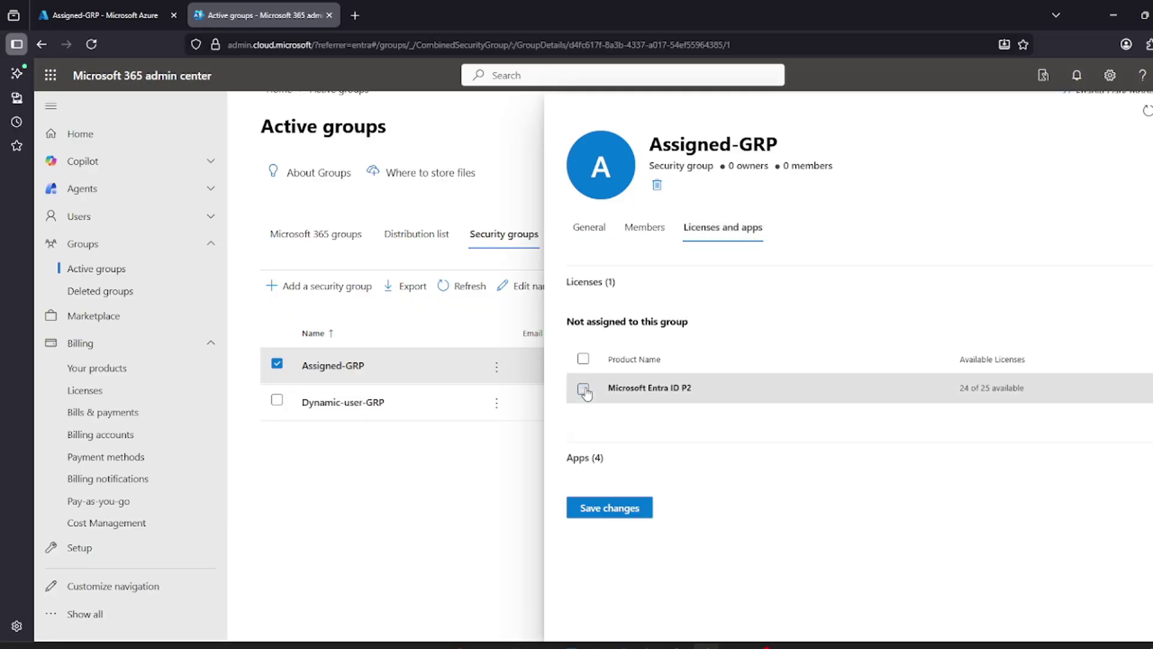
click(610, 507)
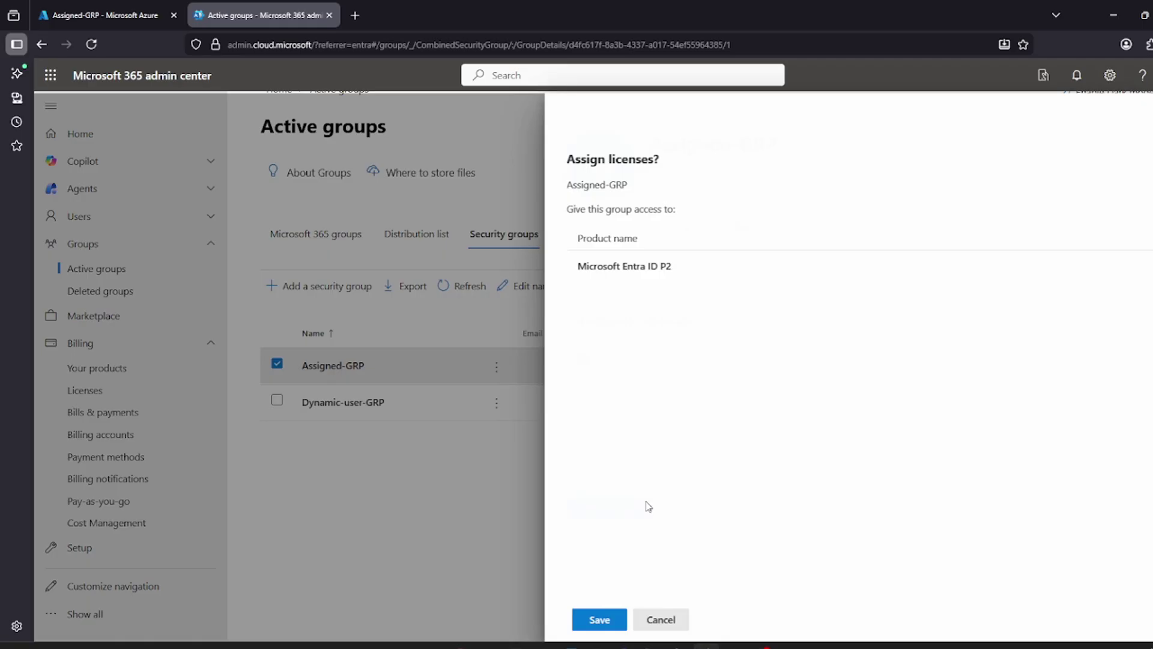
click(595, 618)
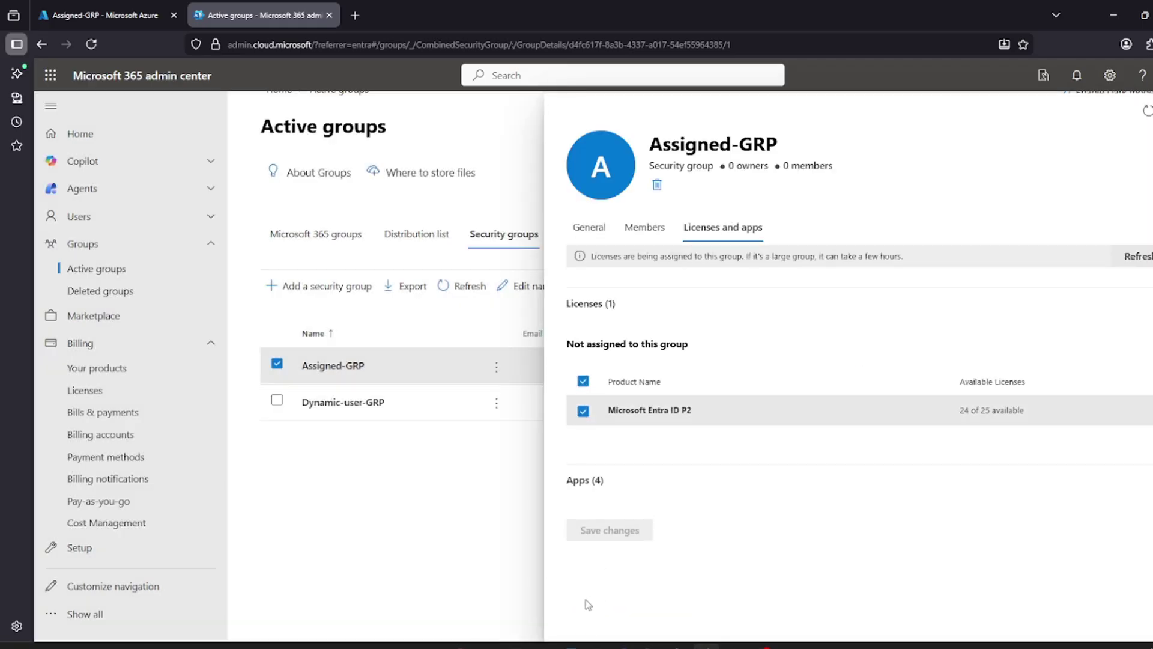
- Reopen the details of the Assigned-GRP security group and check its license and app assignments
click(1147, 112)
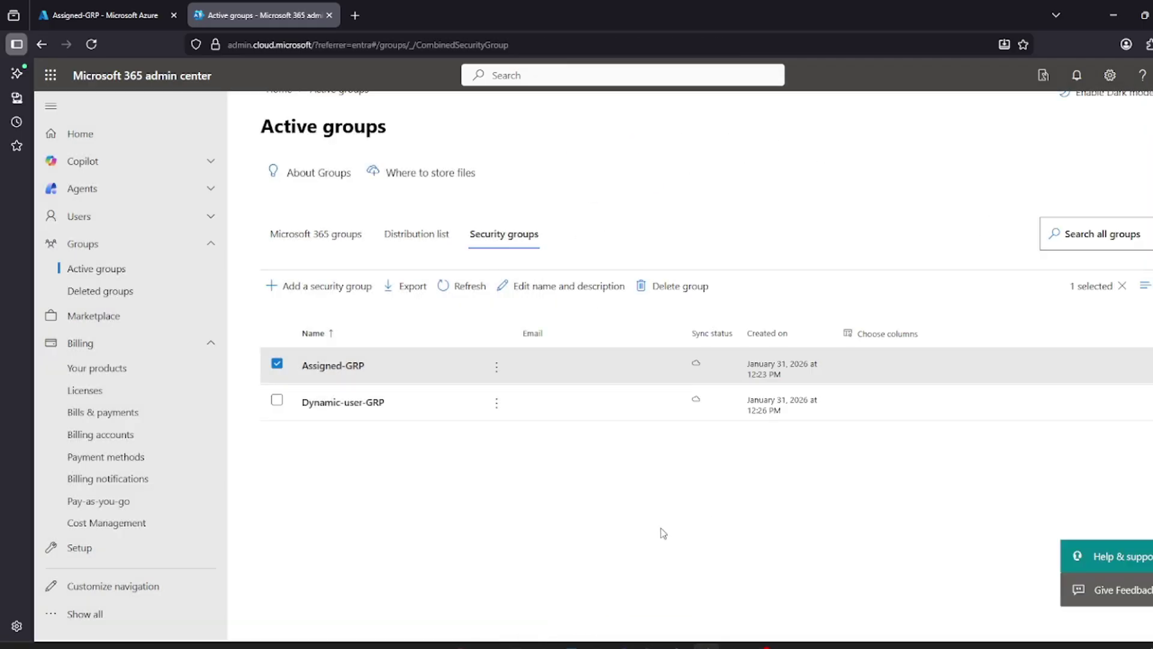
click(337, 367)
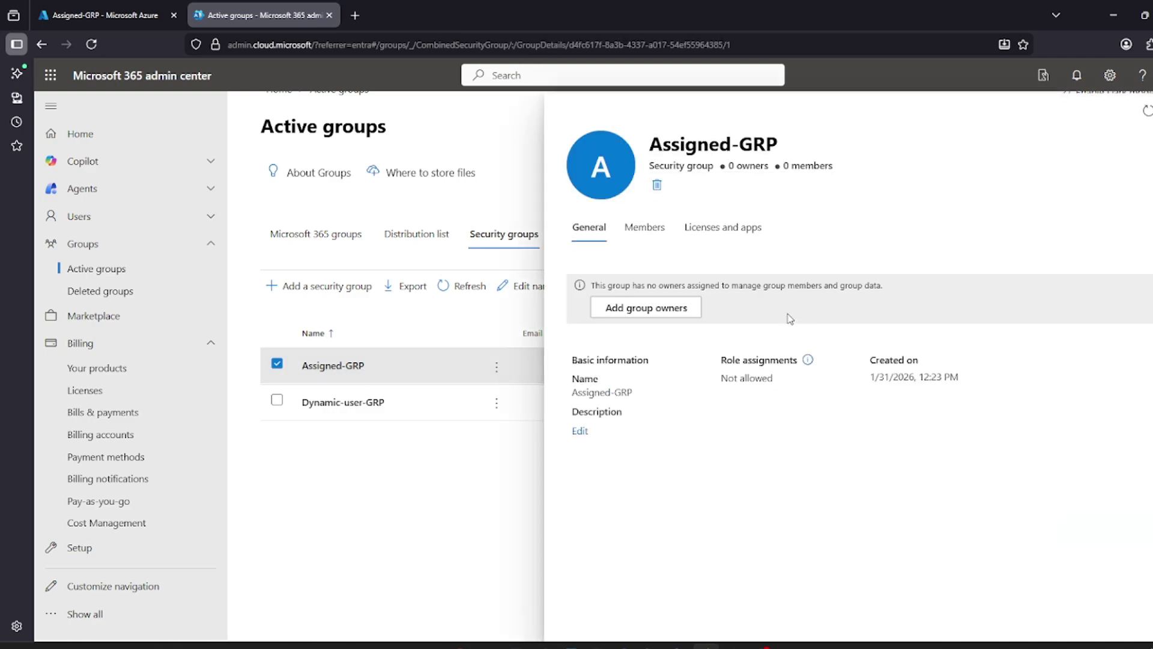
click(724, 228)
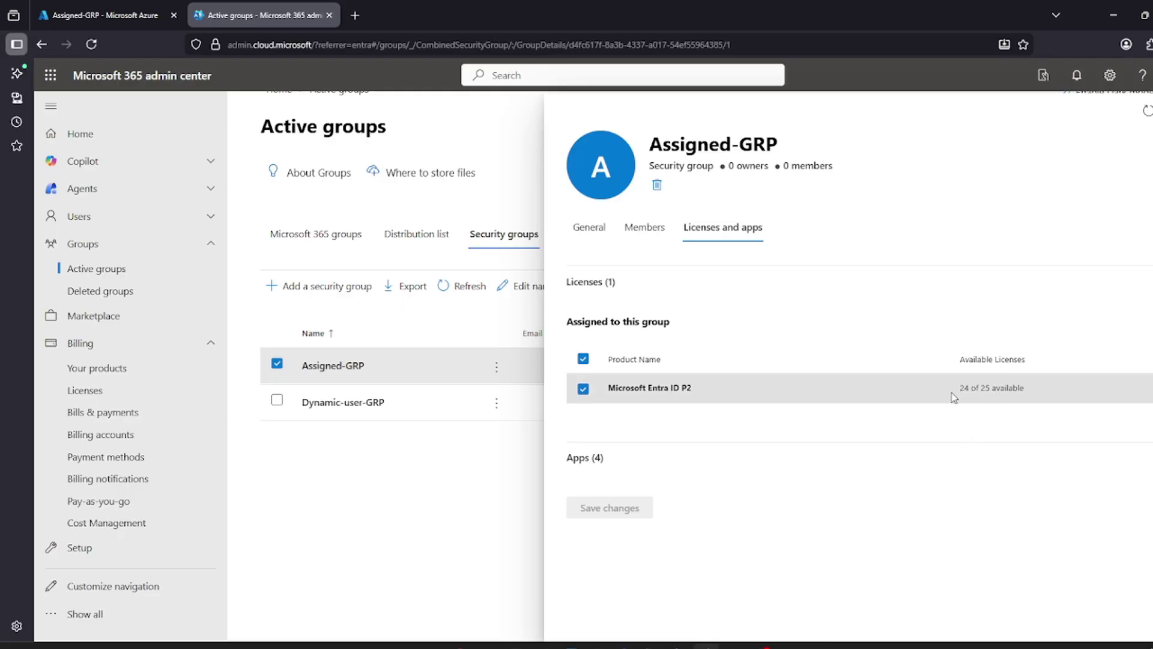
- Switch to the Azure portal, refresh the license list of Assigned-GRP and compare it with the assignment in the Microsoft 365 admin center
click(119, 8)
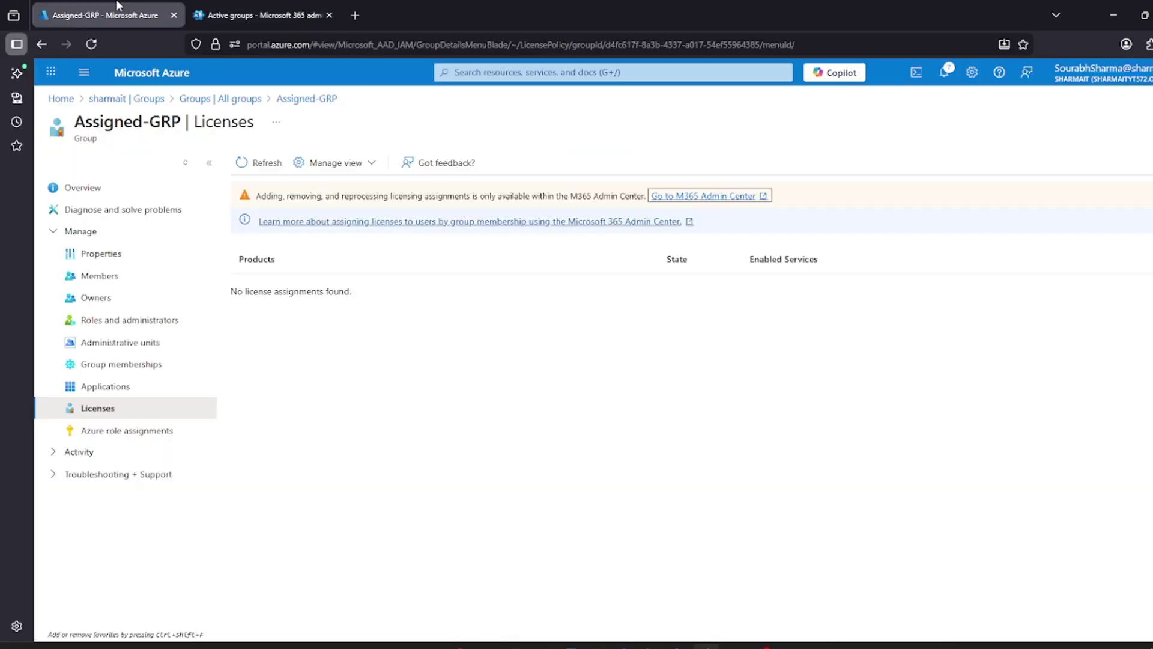
click(244, 166)
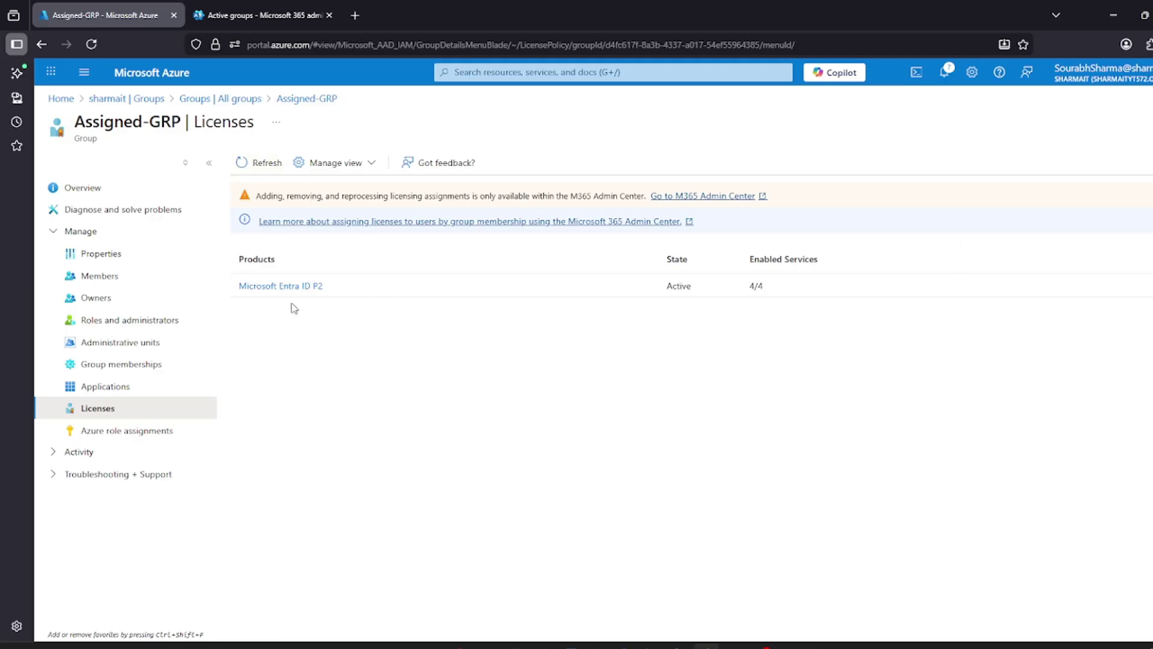
click(244, 17)
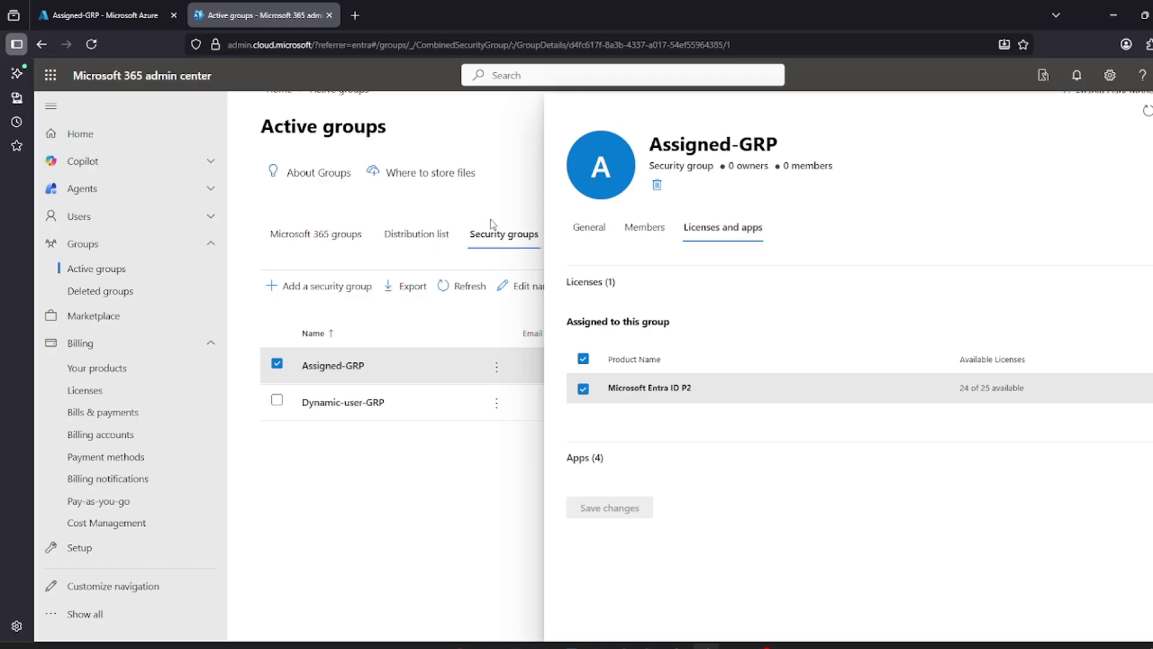
click(97, 6)
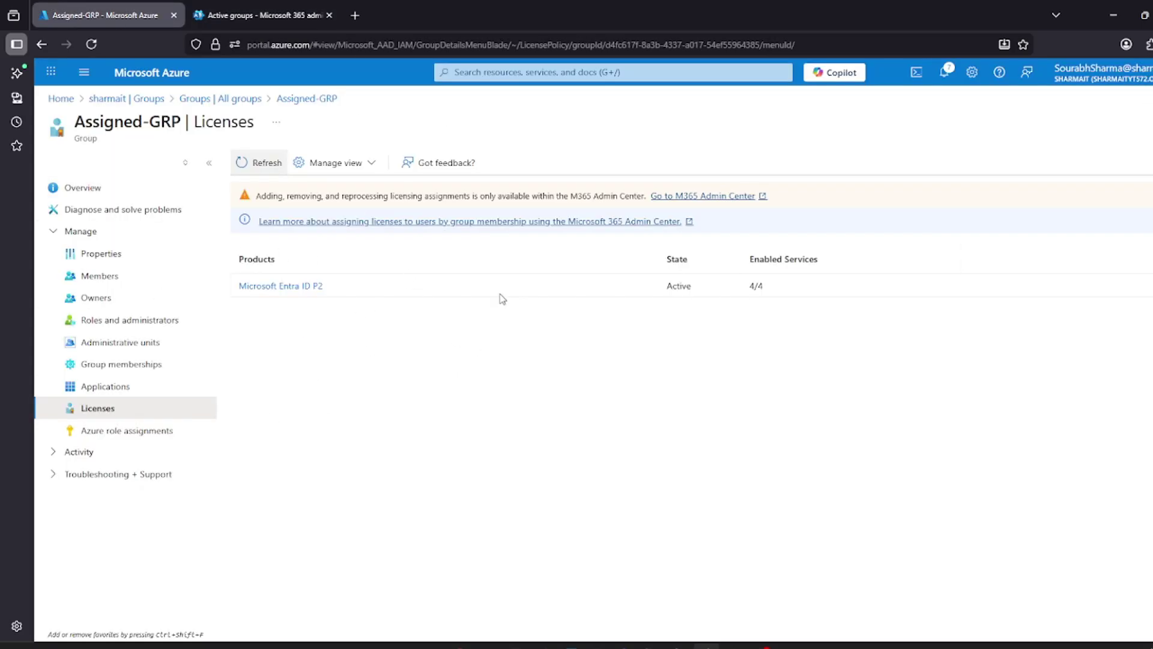
drag(450, 282, 239, 327)
click(293, 346)
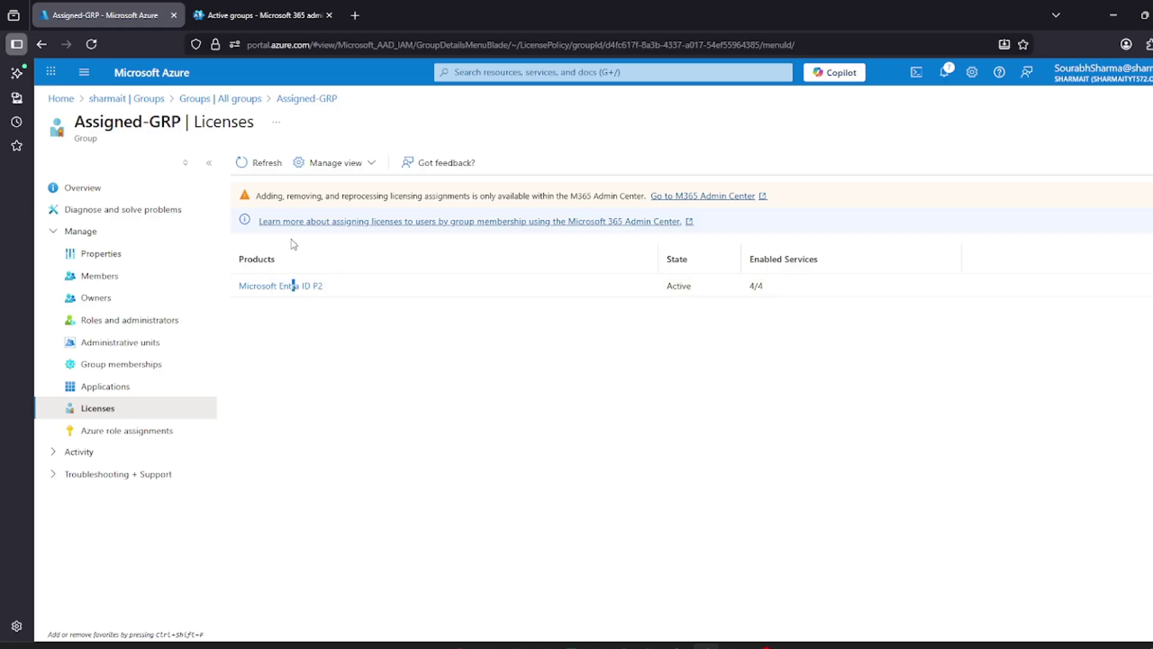
click(277, 168)
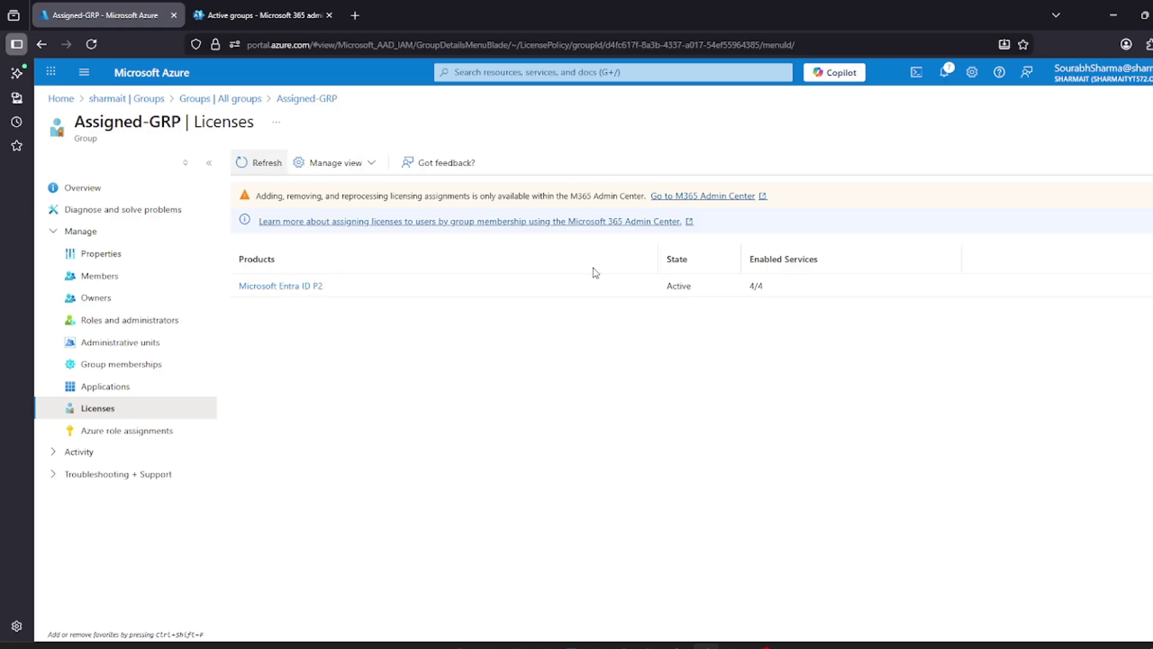